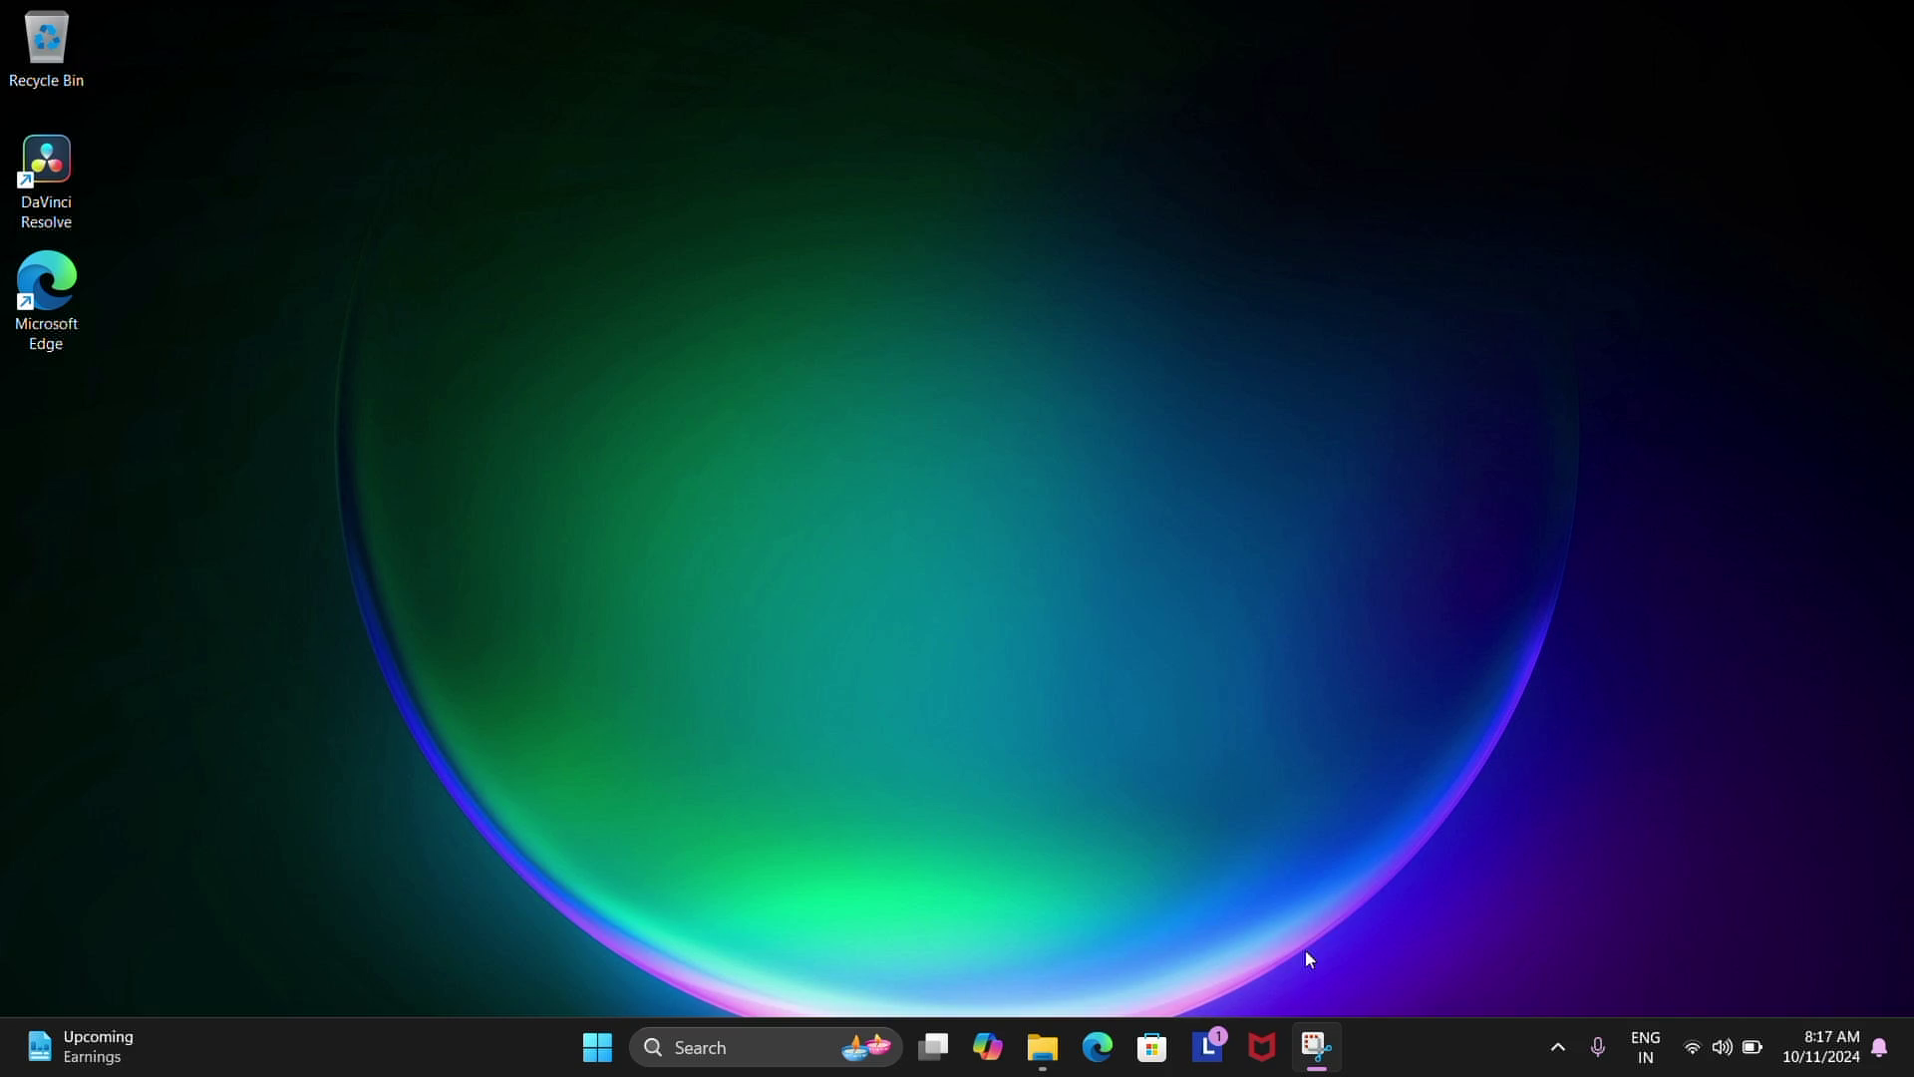
Step: Open Windows search from the taskbar to look for Control Panel
mouse_move(1331, 1063)
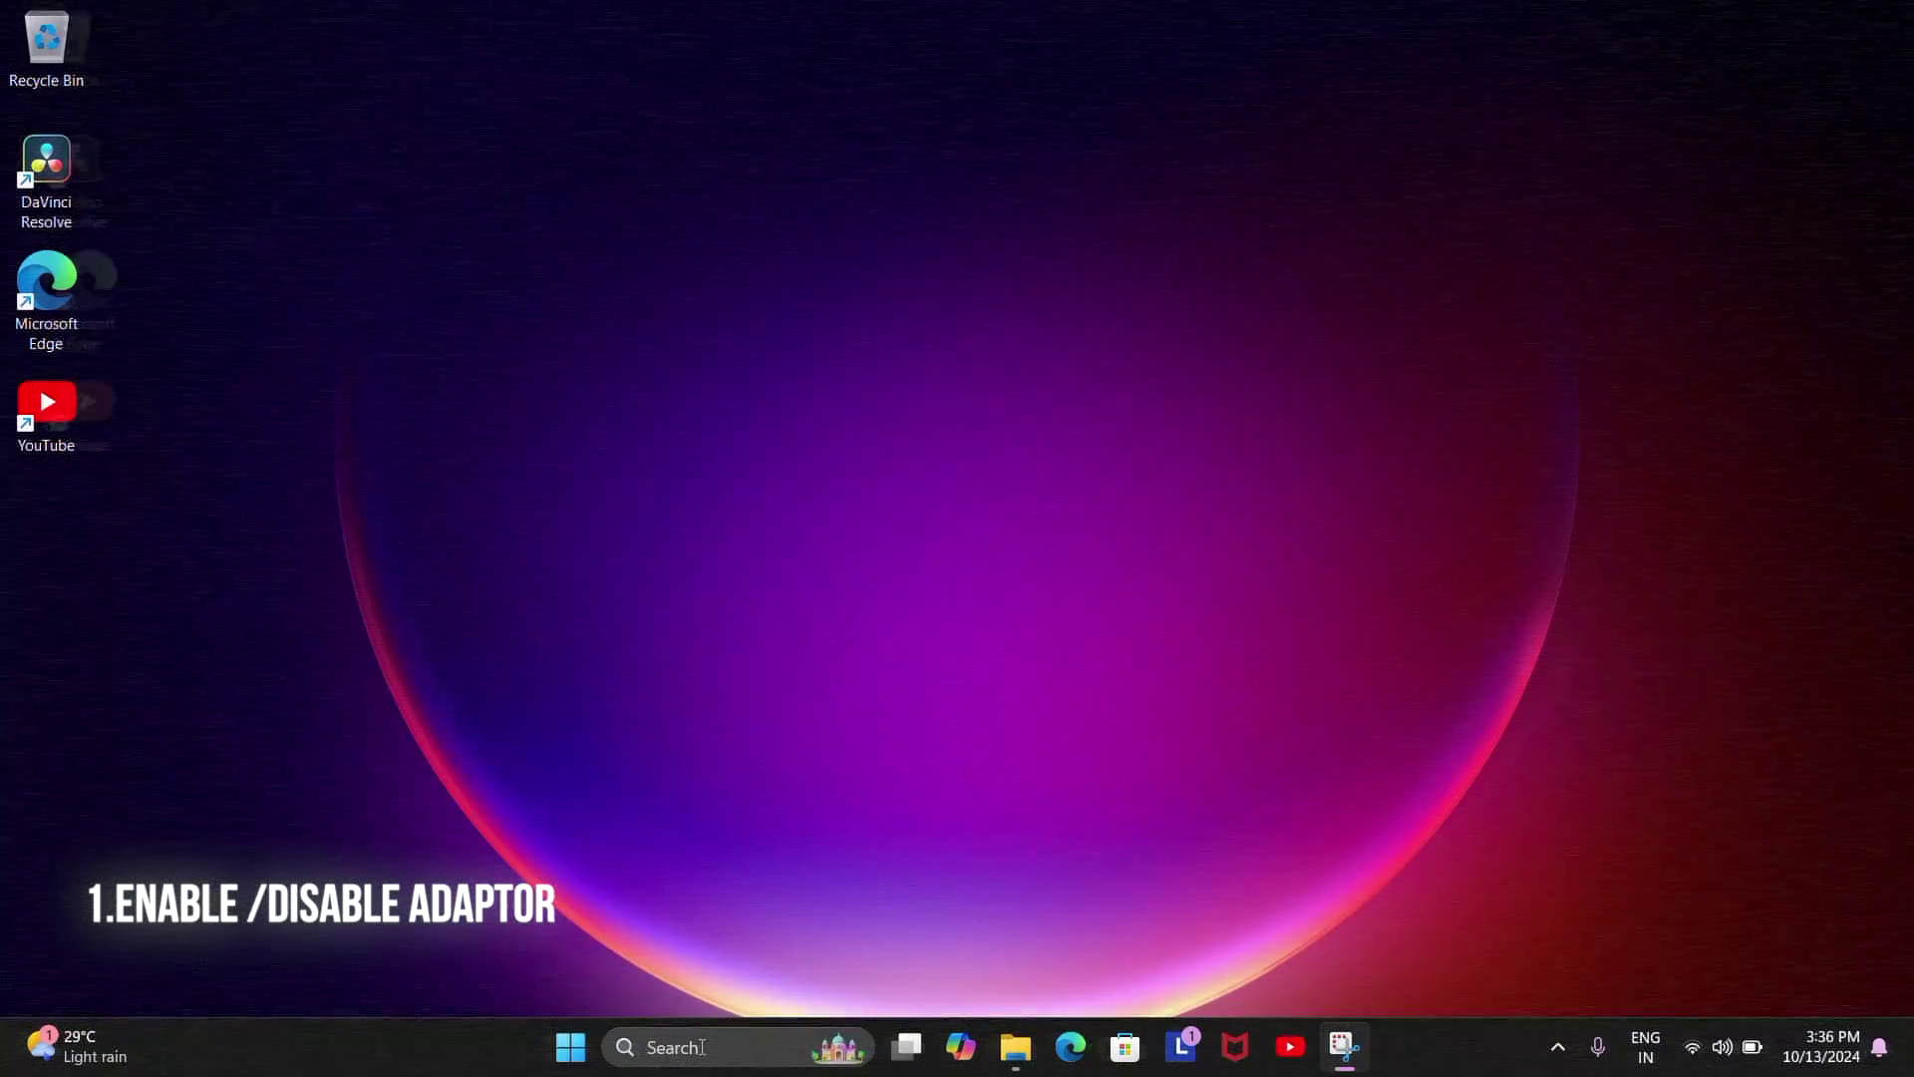
click(698, 1046)
Step: In Network and Sharing Center's adapter settings, disable the Wi-Fi connection, then enable it again
text(cony)
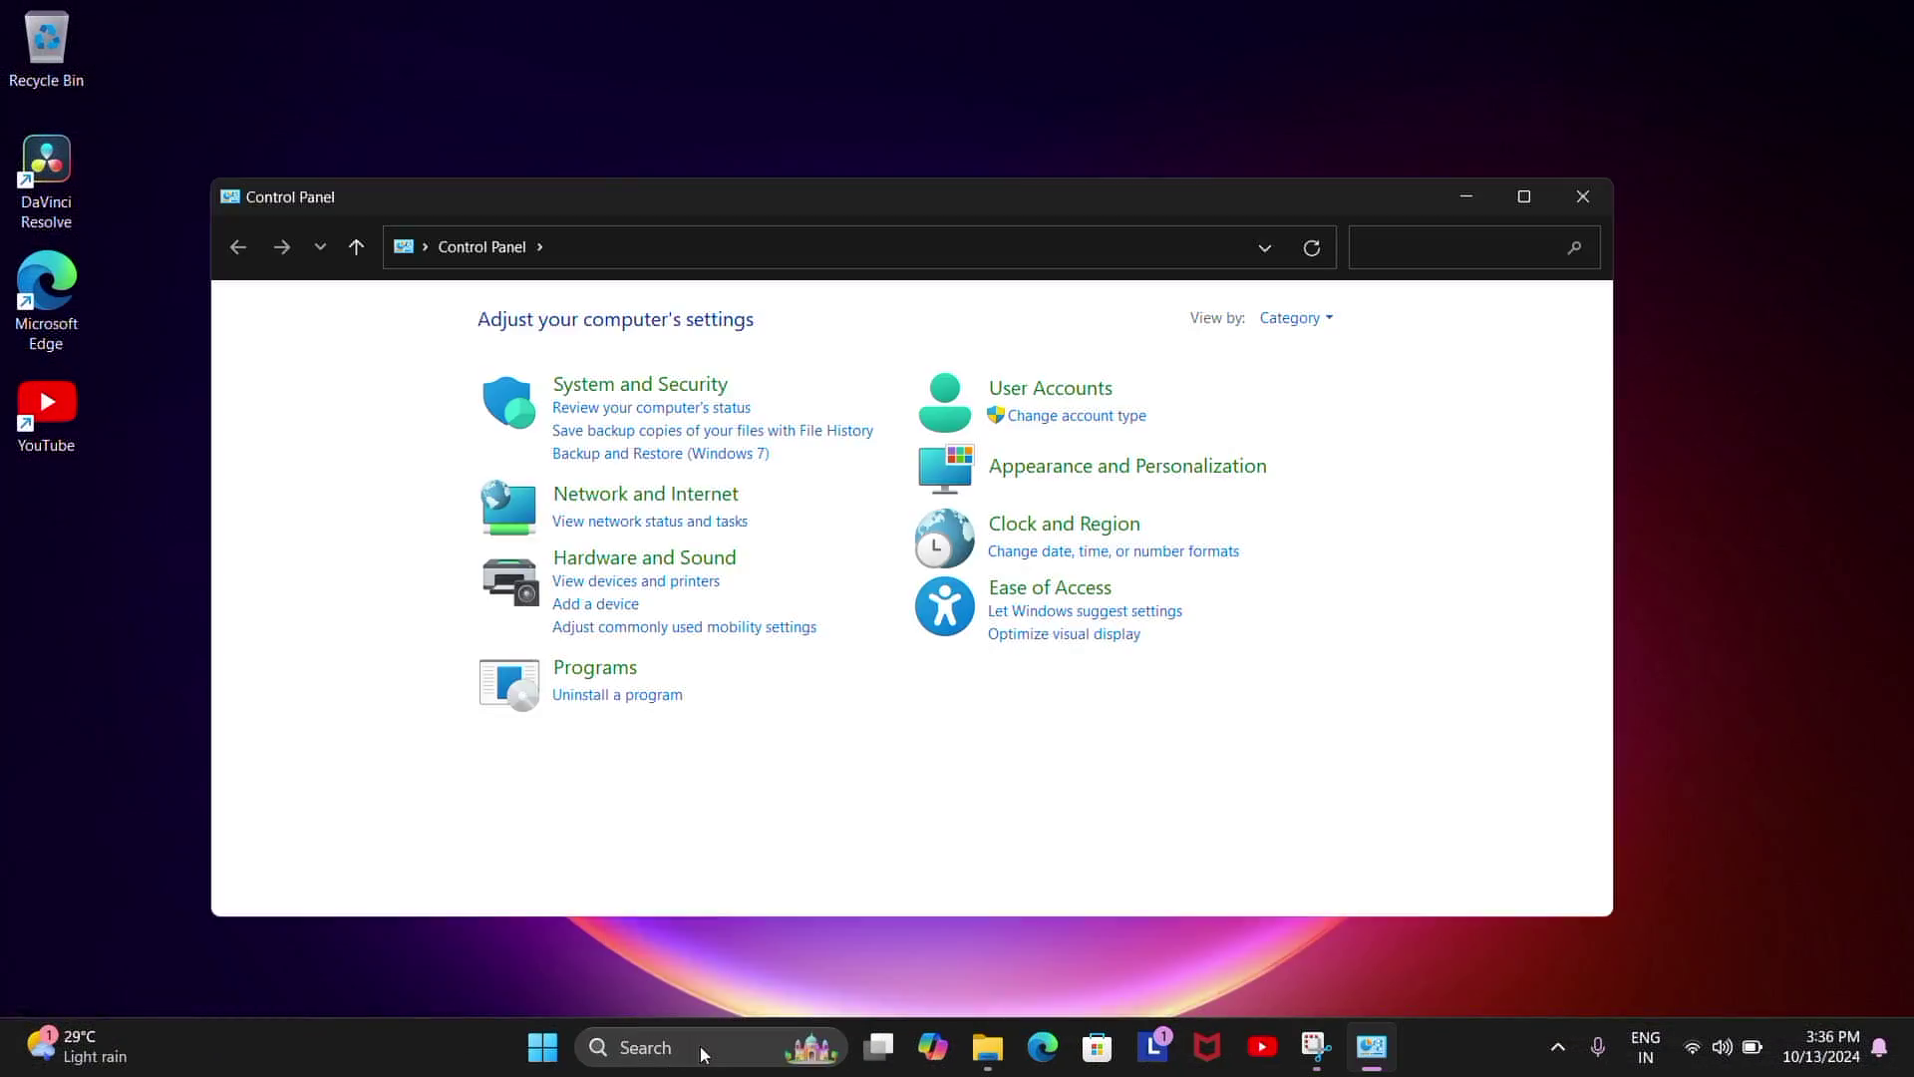
click(678, 497)
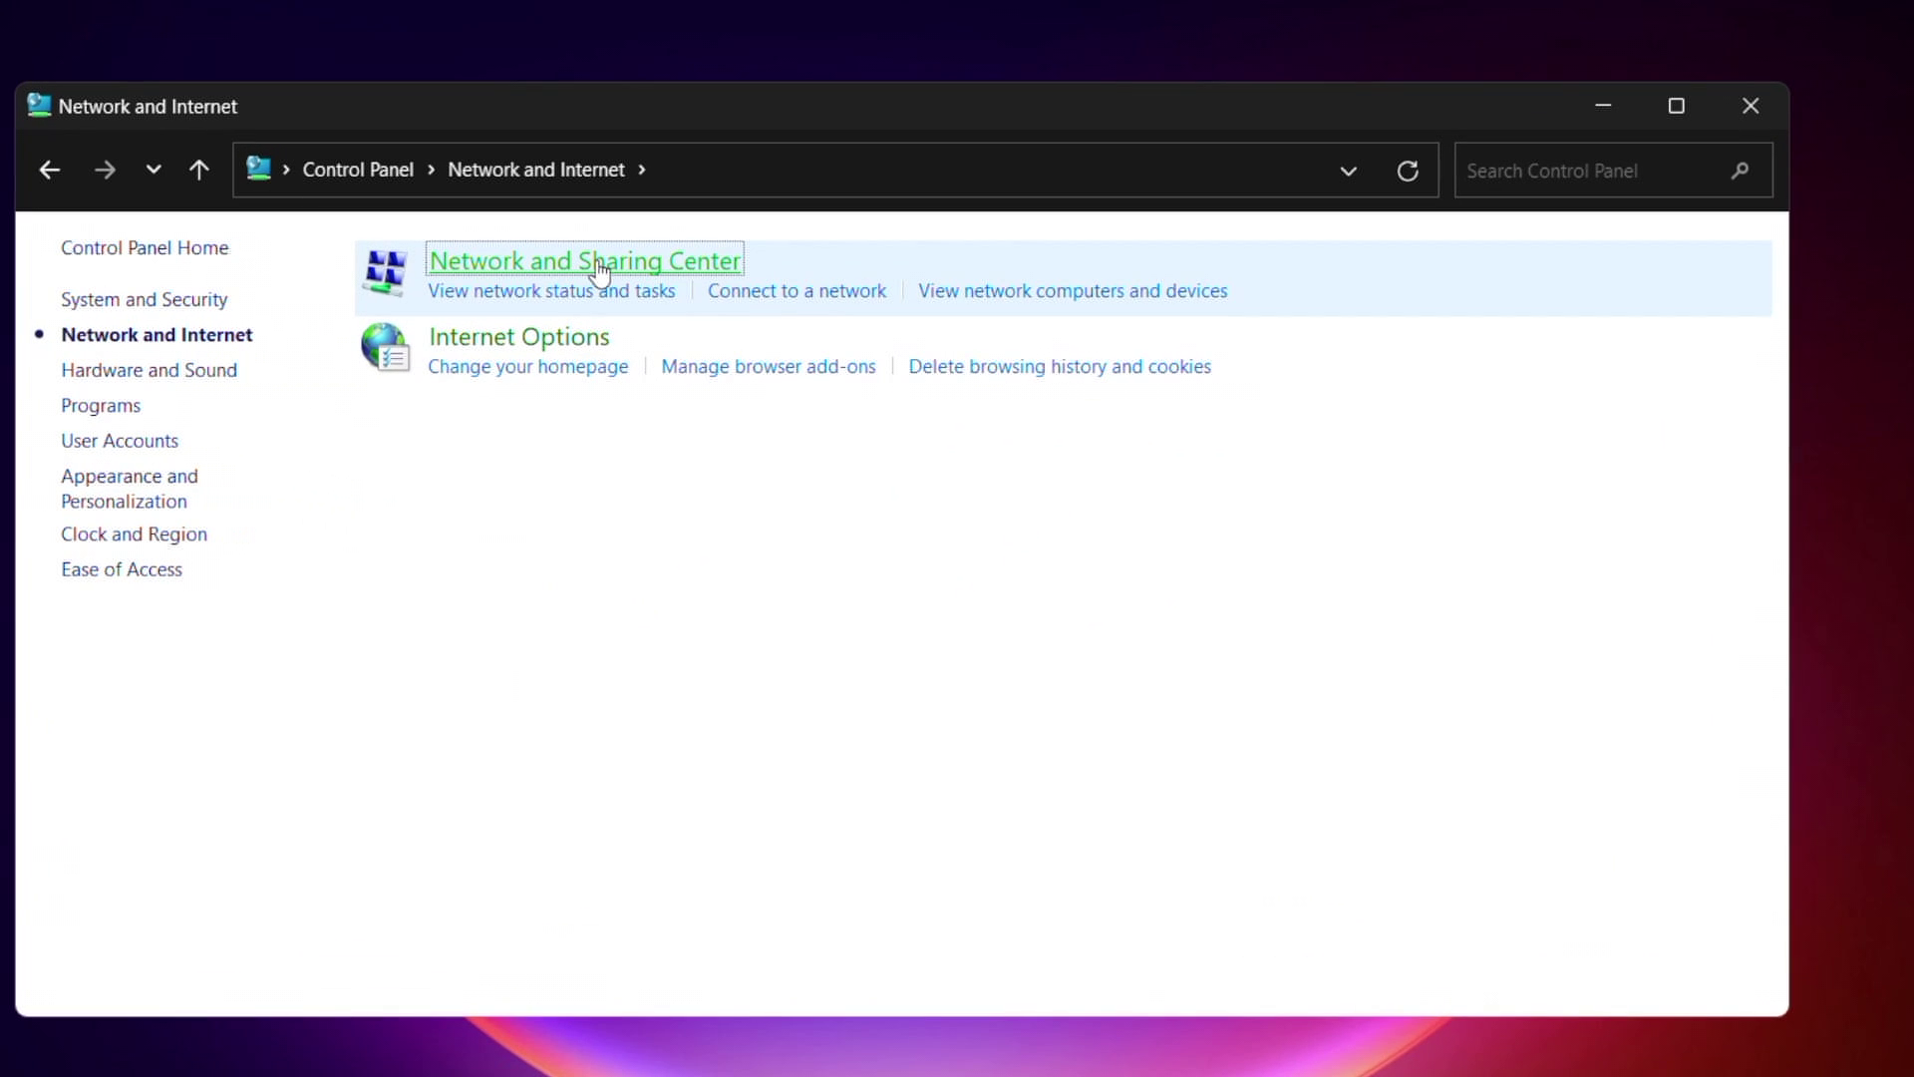
click(596, 262)
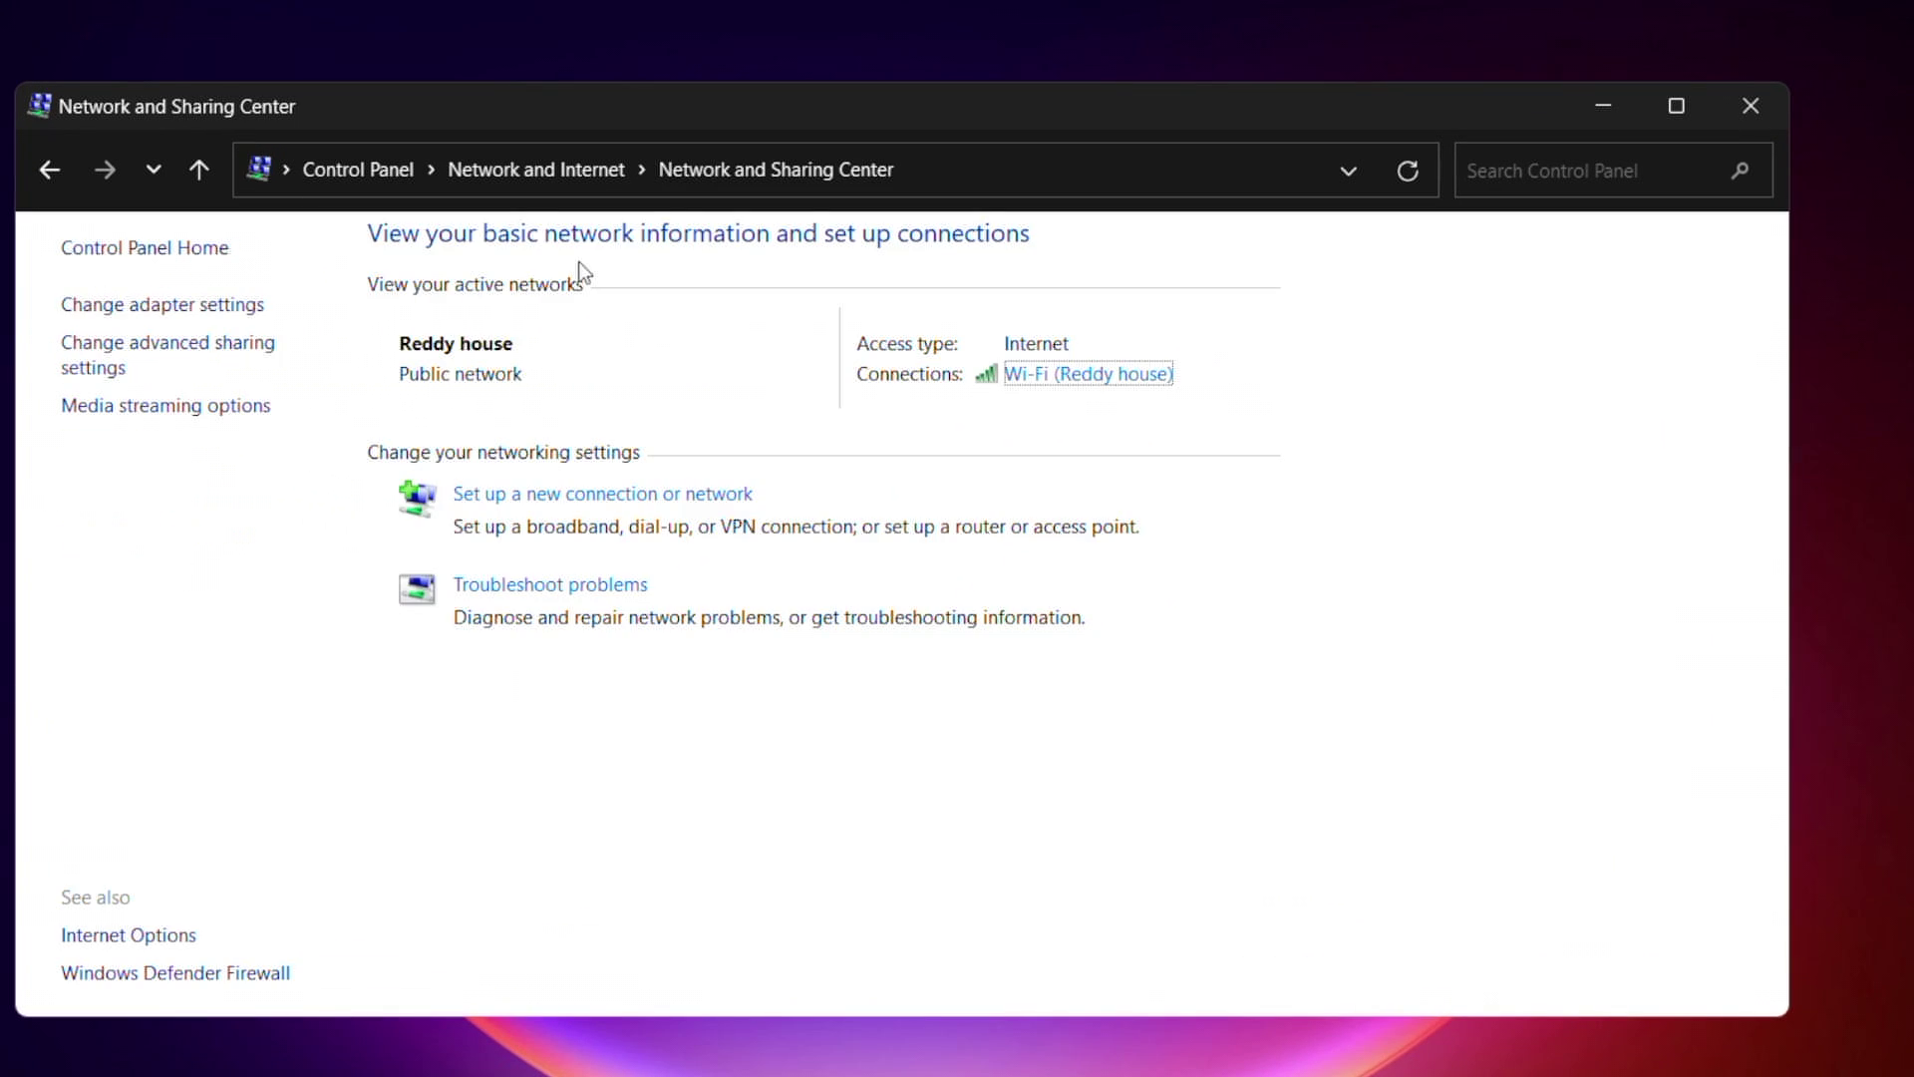
click(200, 305)
click(593, 355)
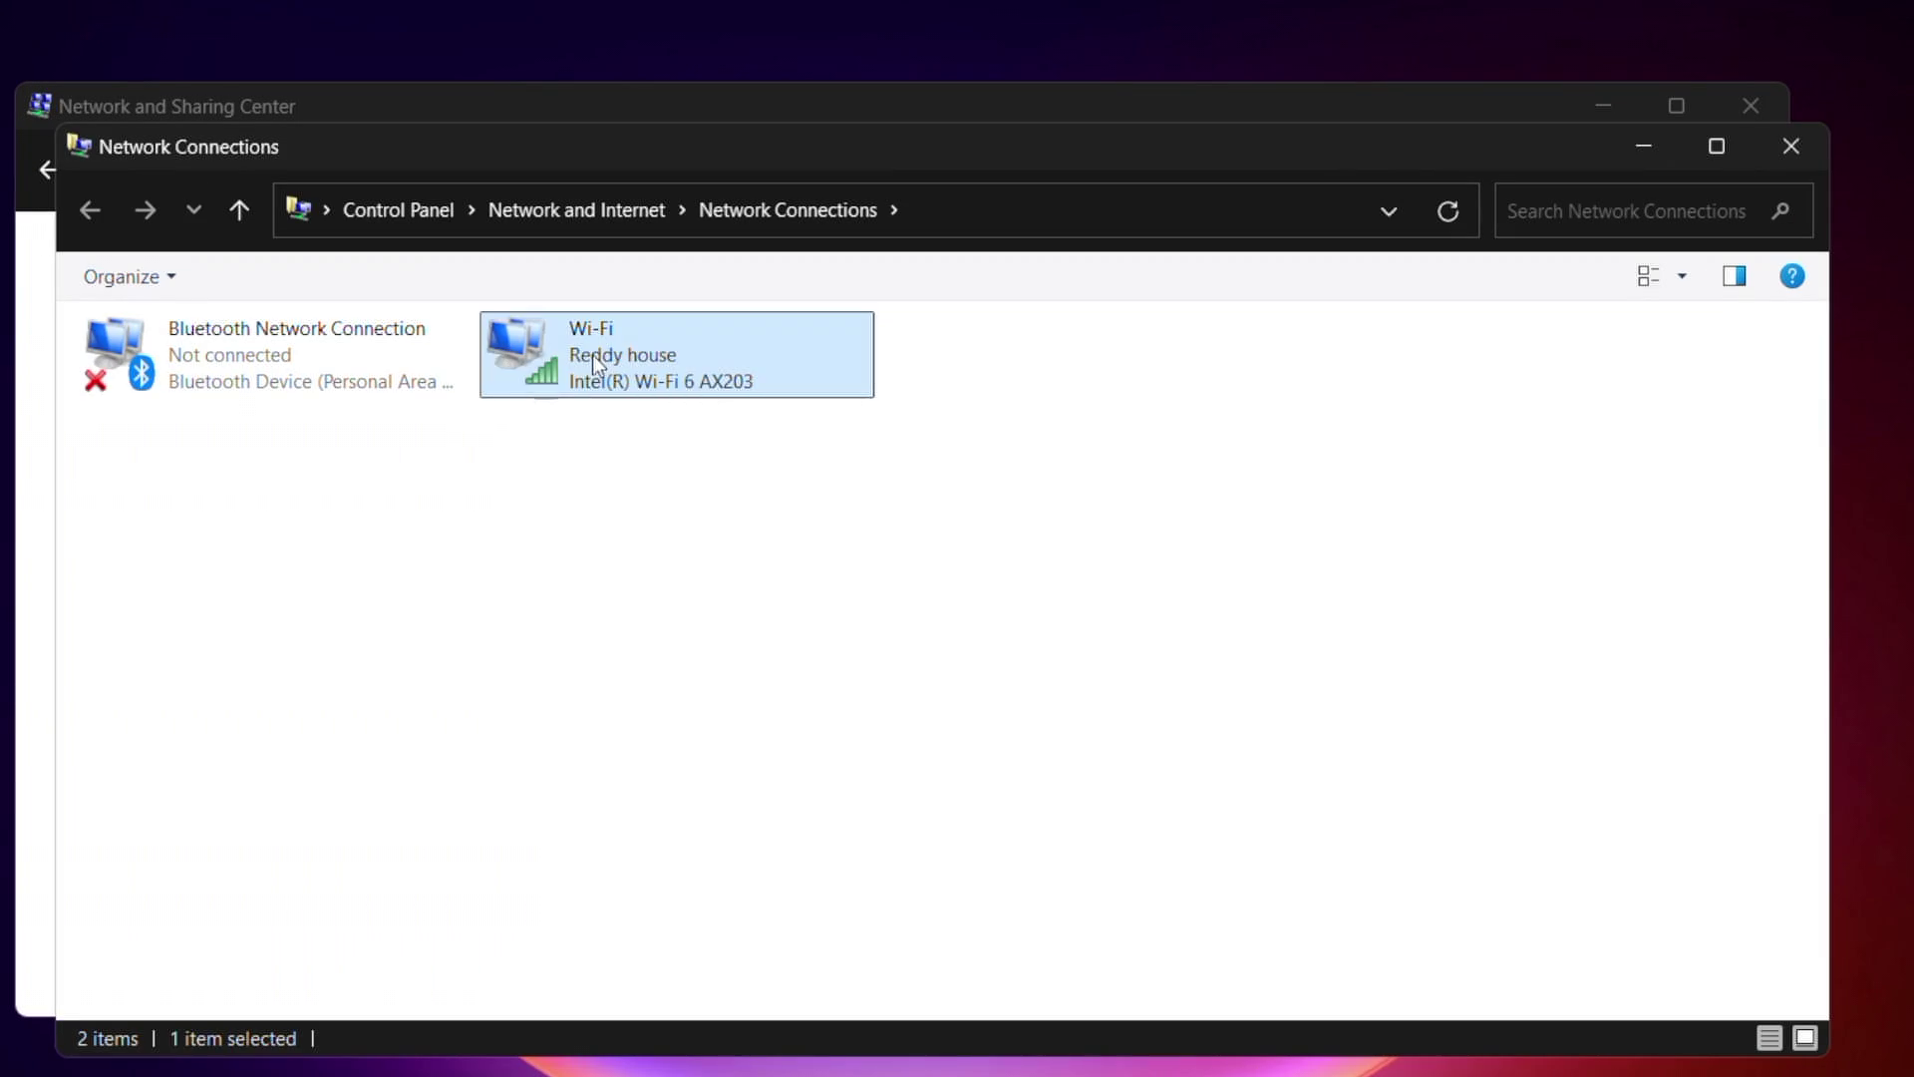
right_click(592, 355)
click(663, 380)
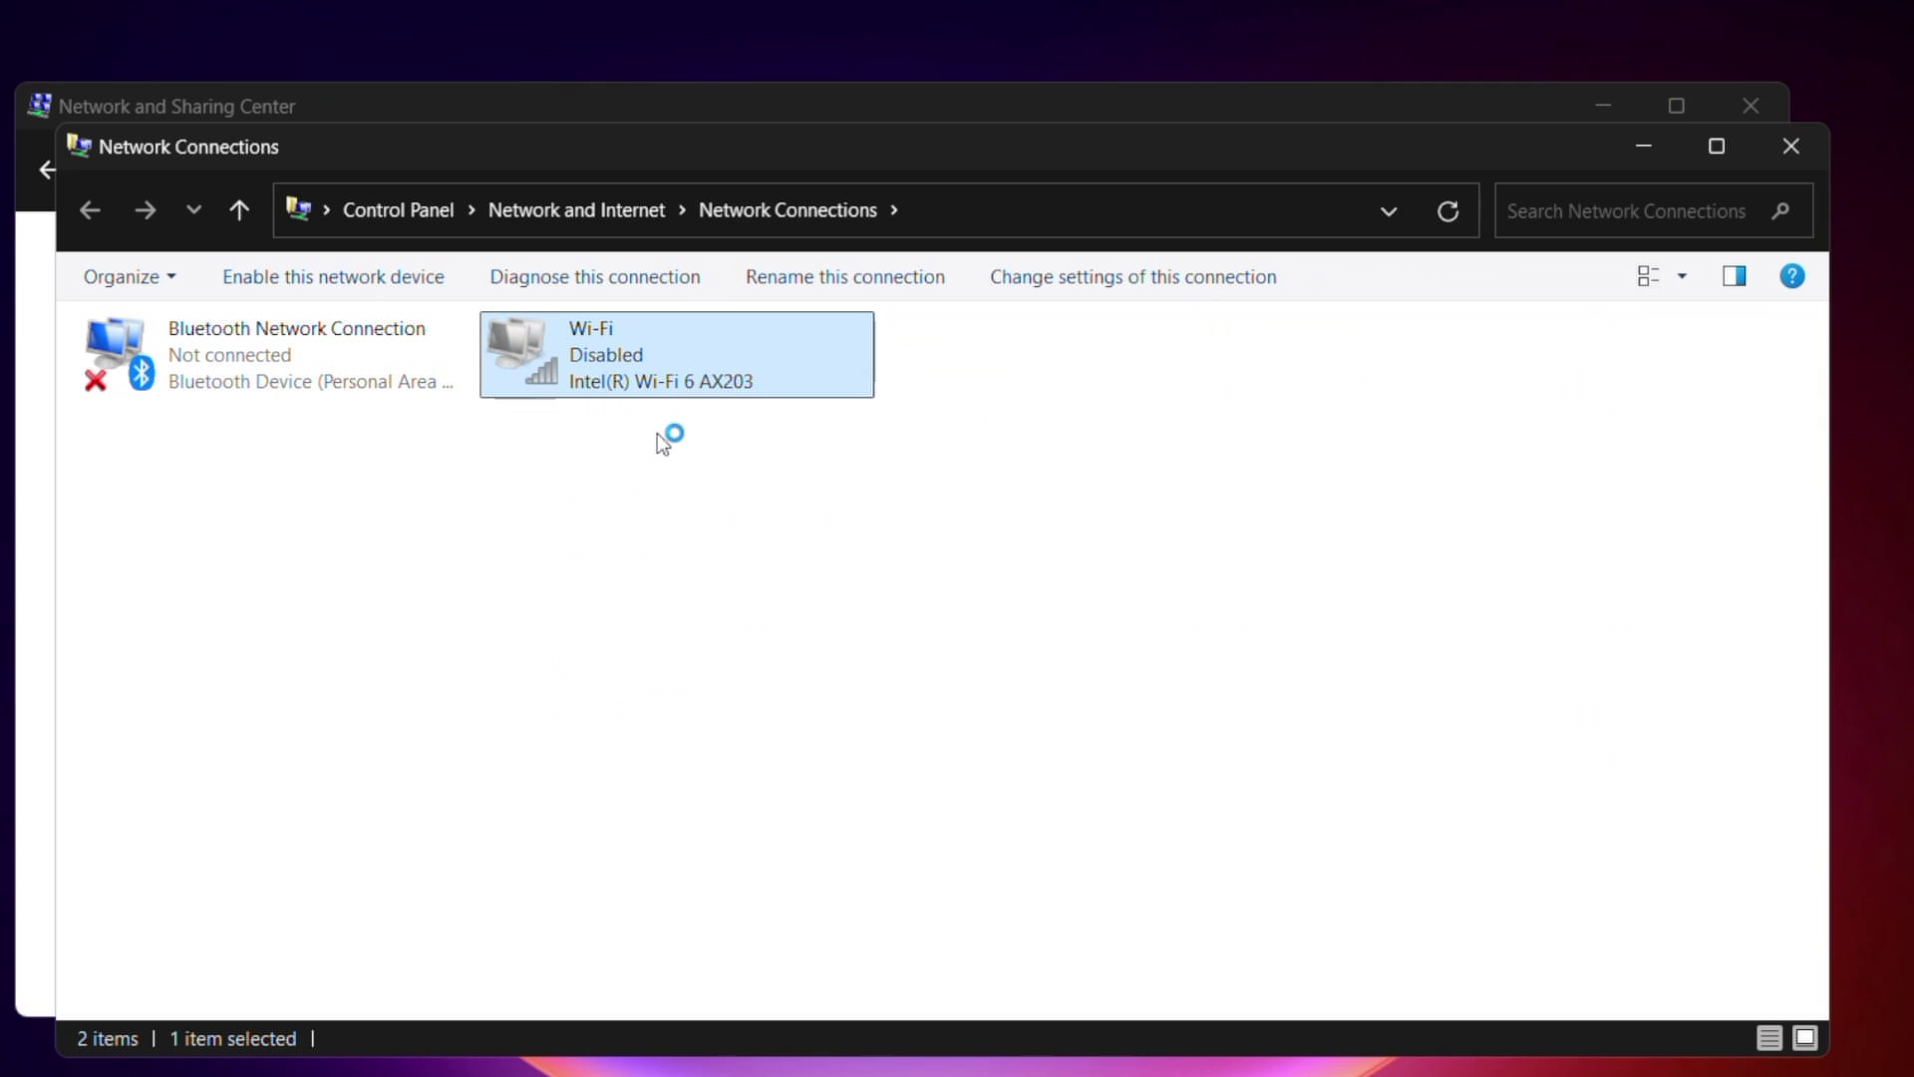
right_click(591, 329)
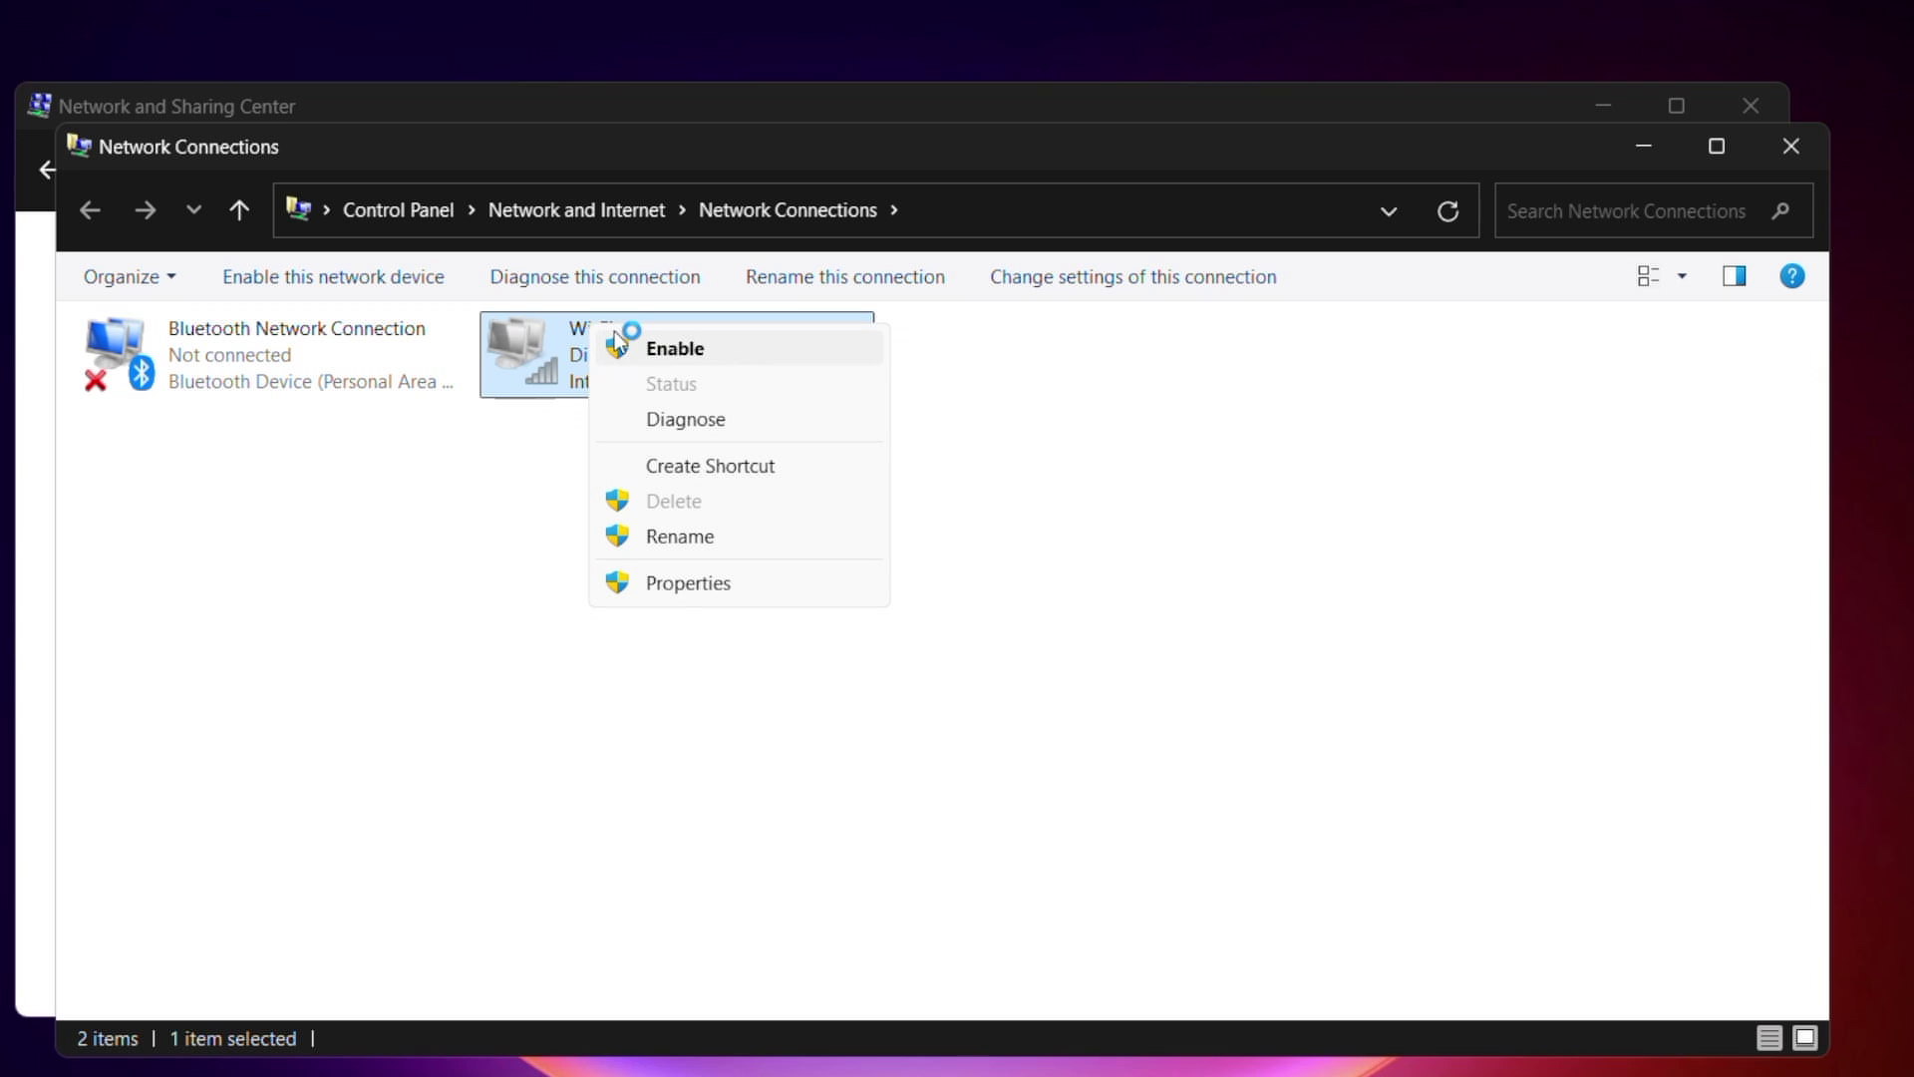
click(616, 344)
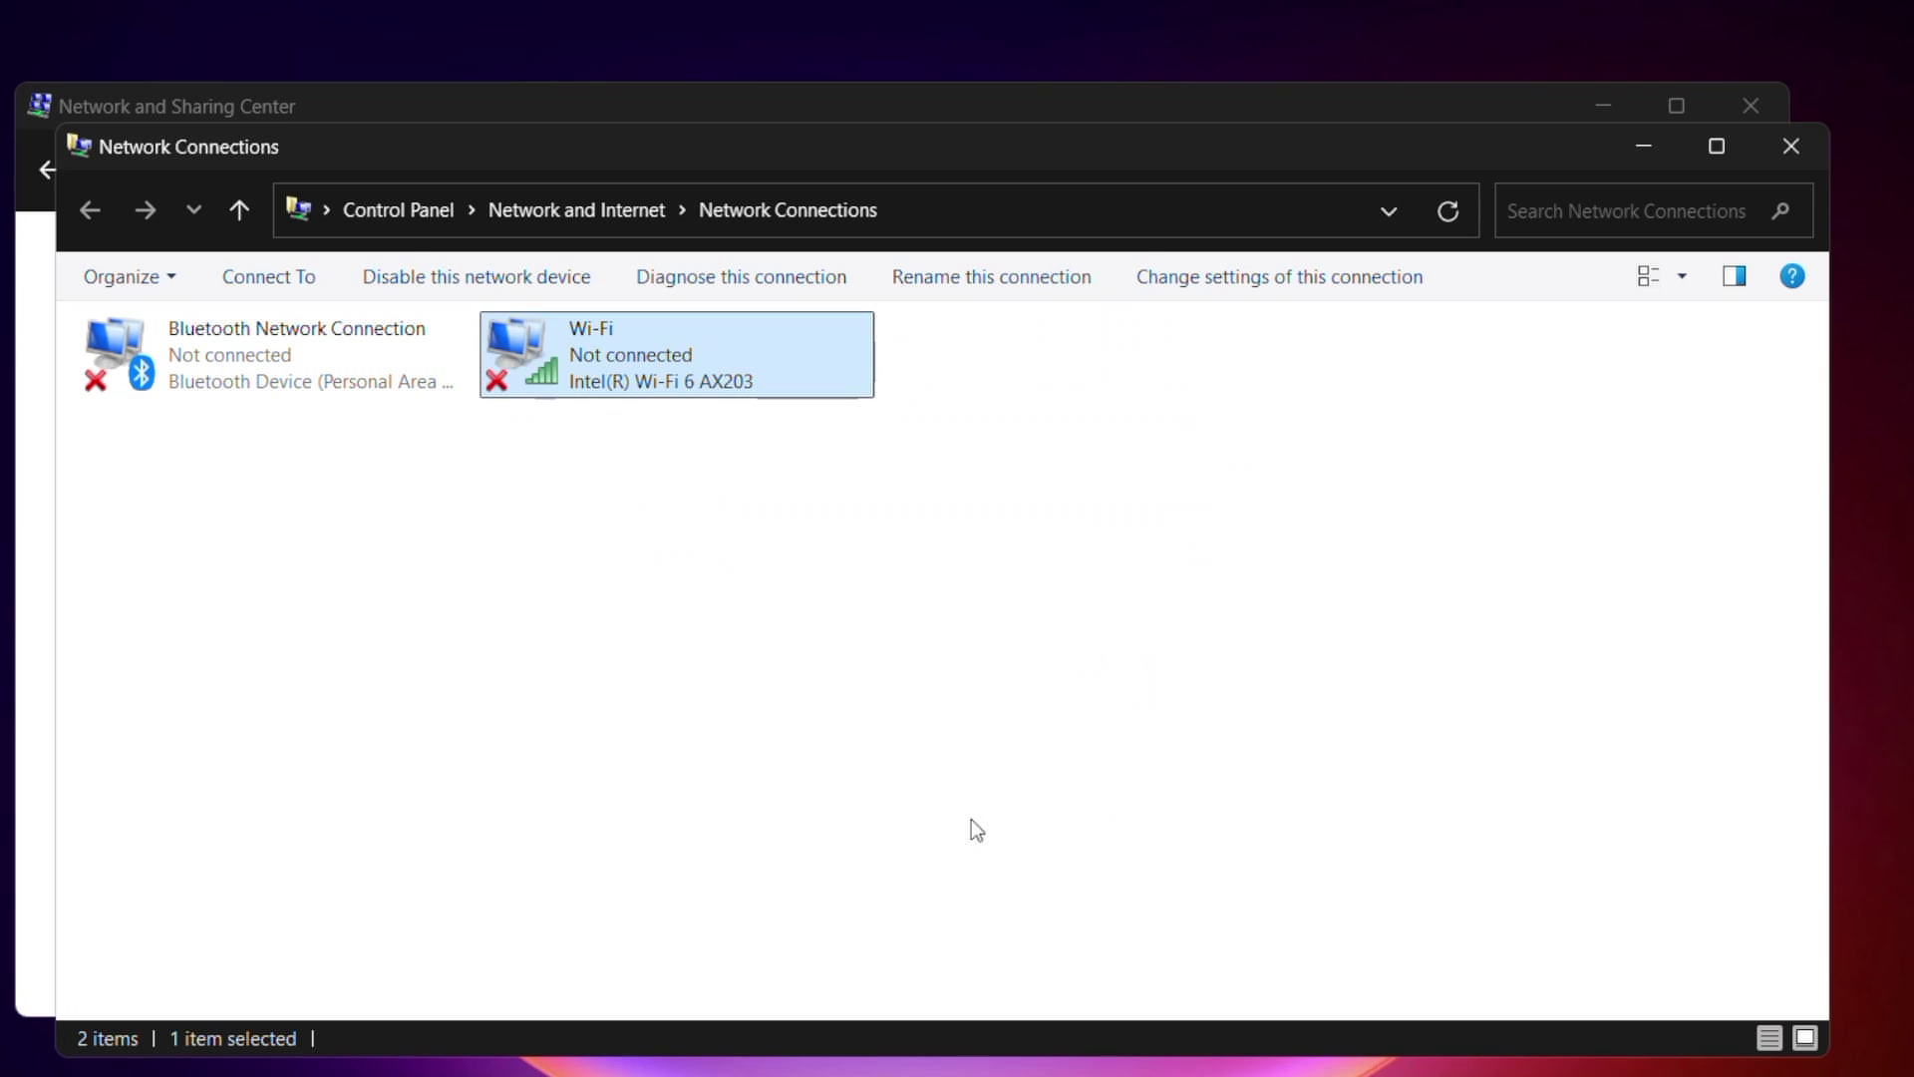
Step: Launch Device Manager by searching 'dev' and expand Network adapters
click(648, 1047)
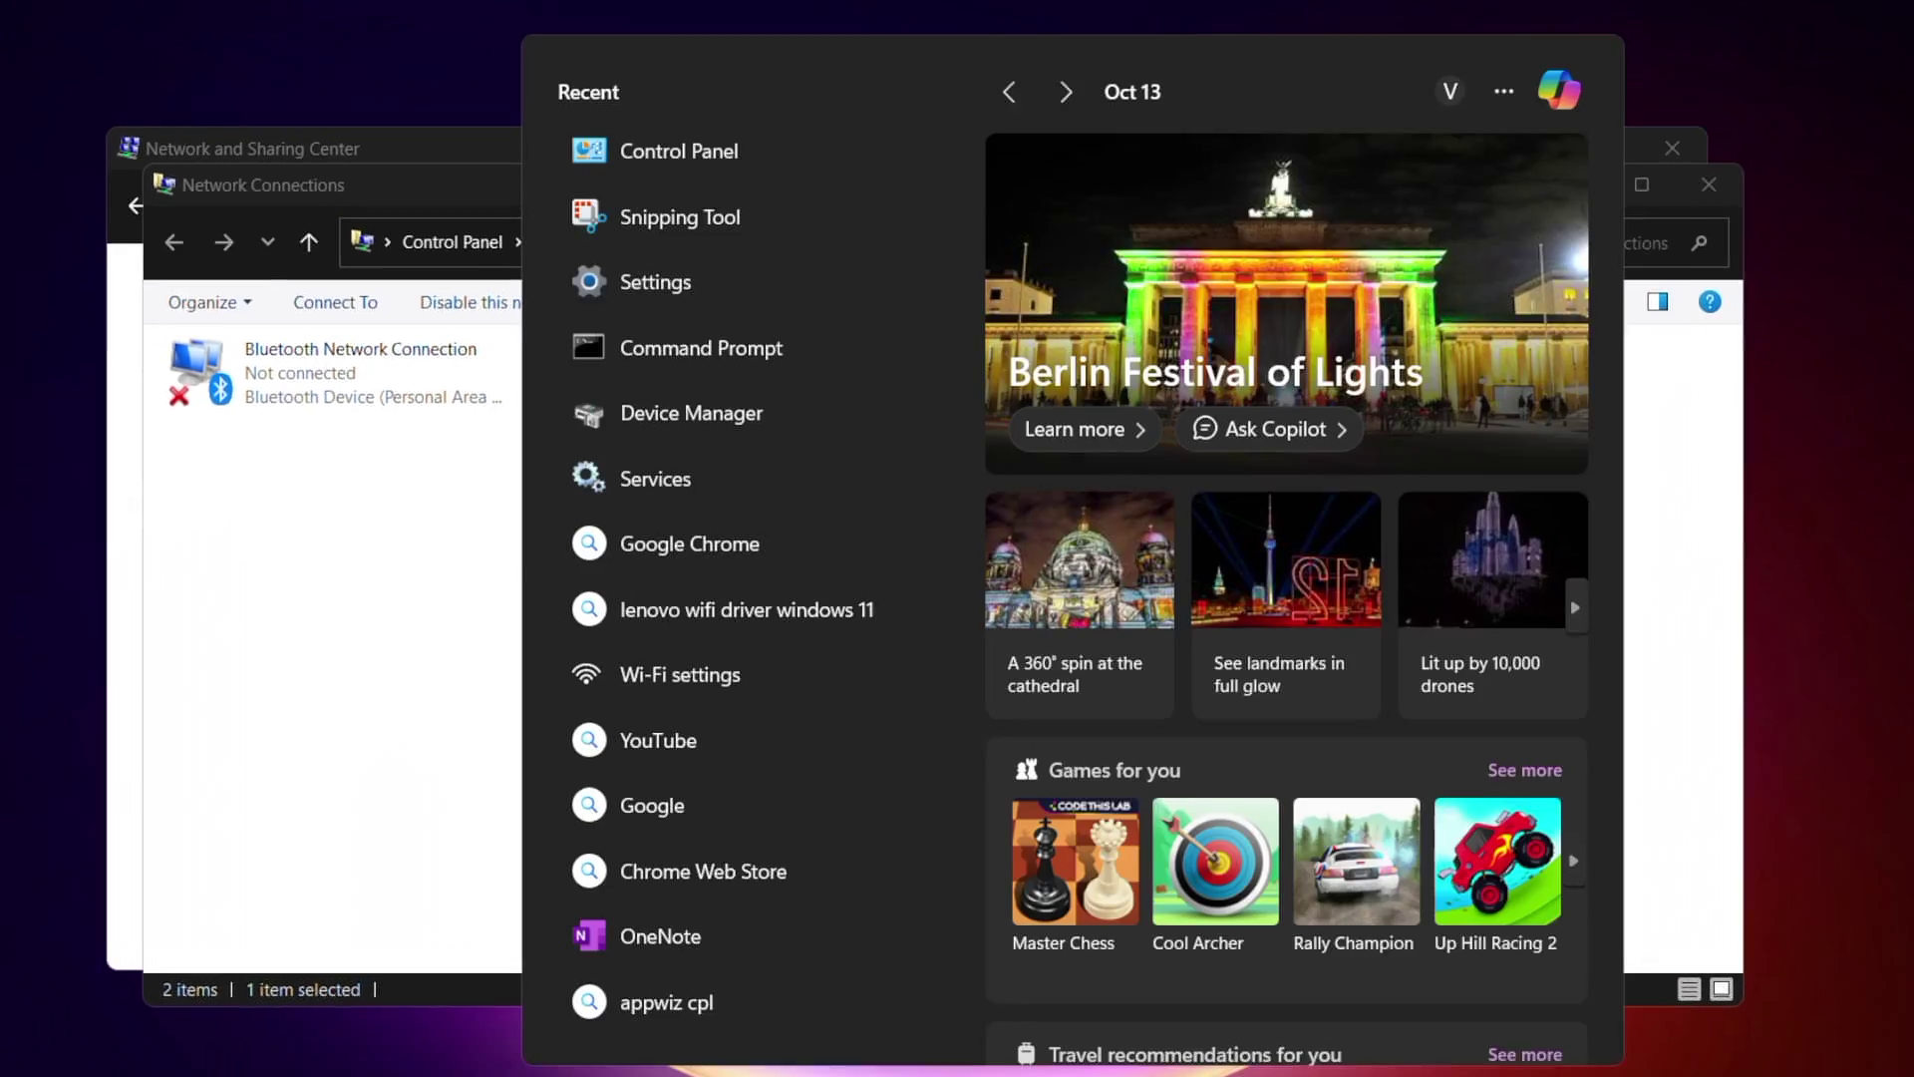
text(dev)
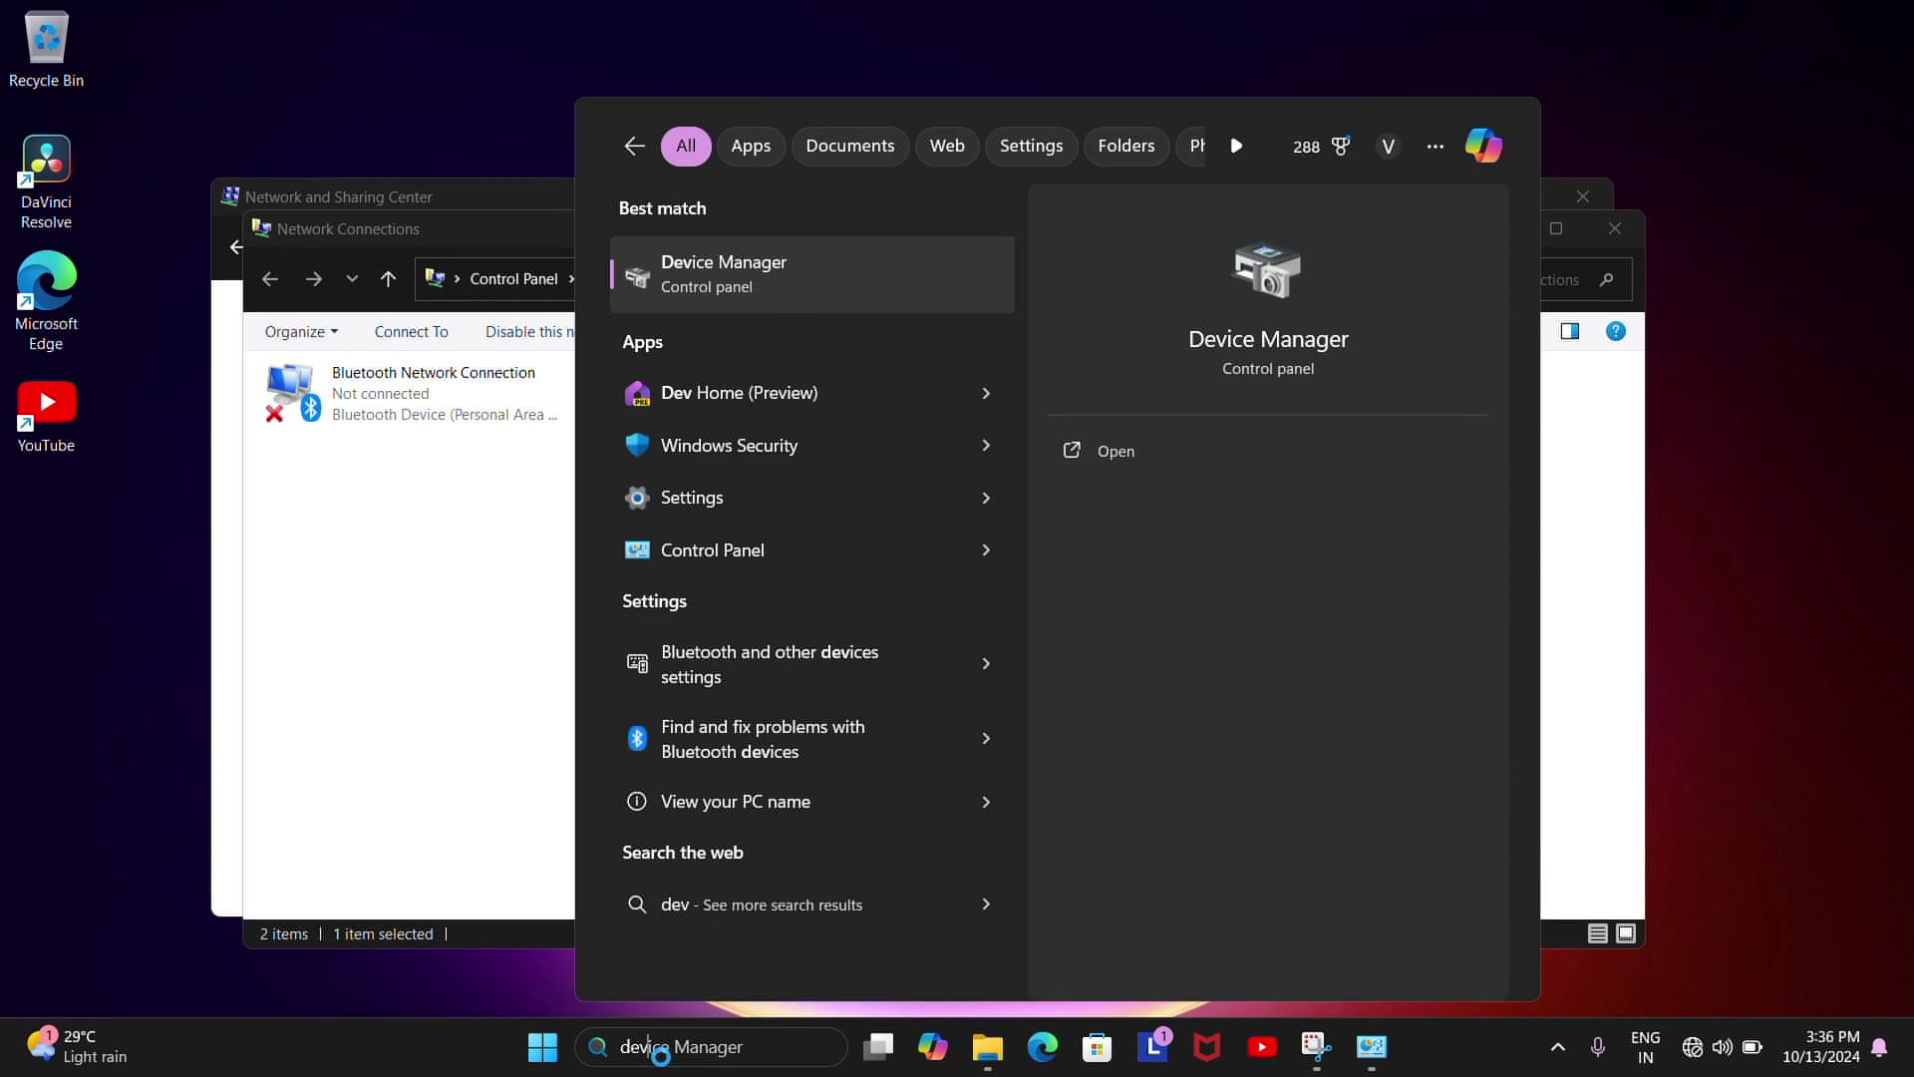
key(Return)
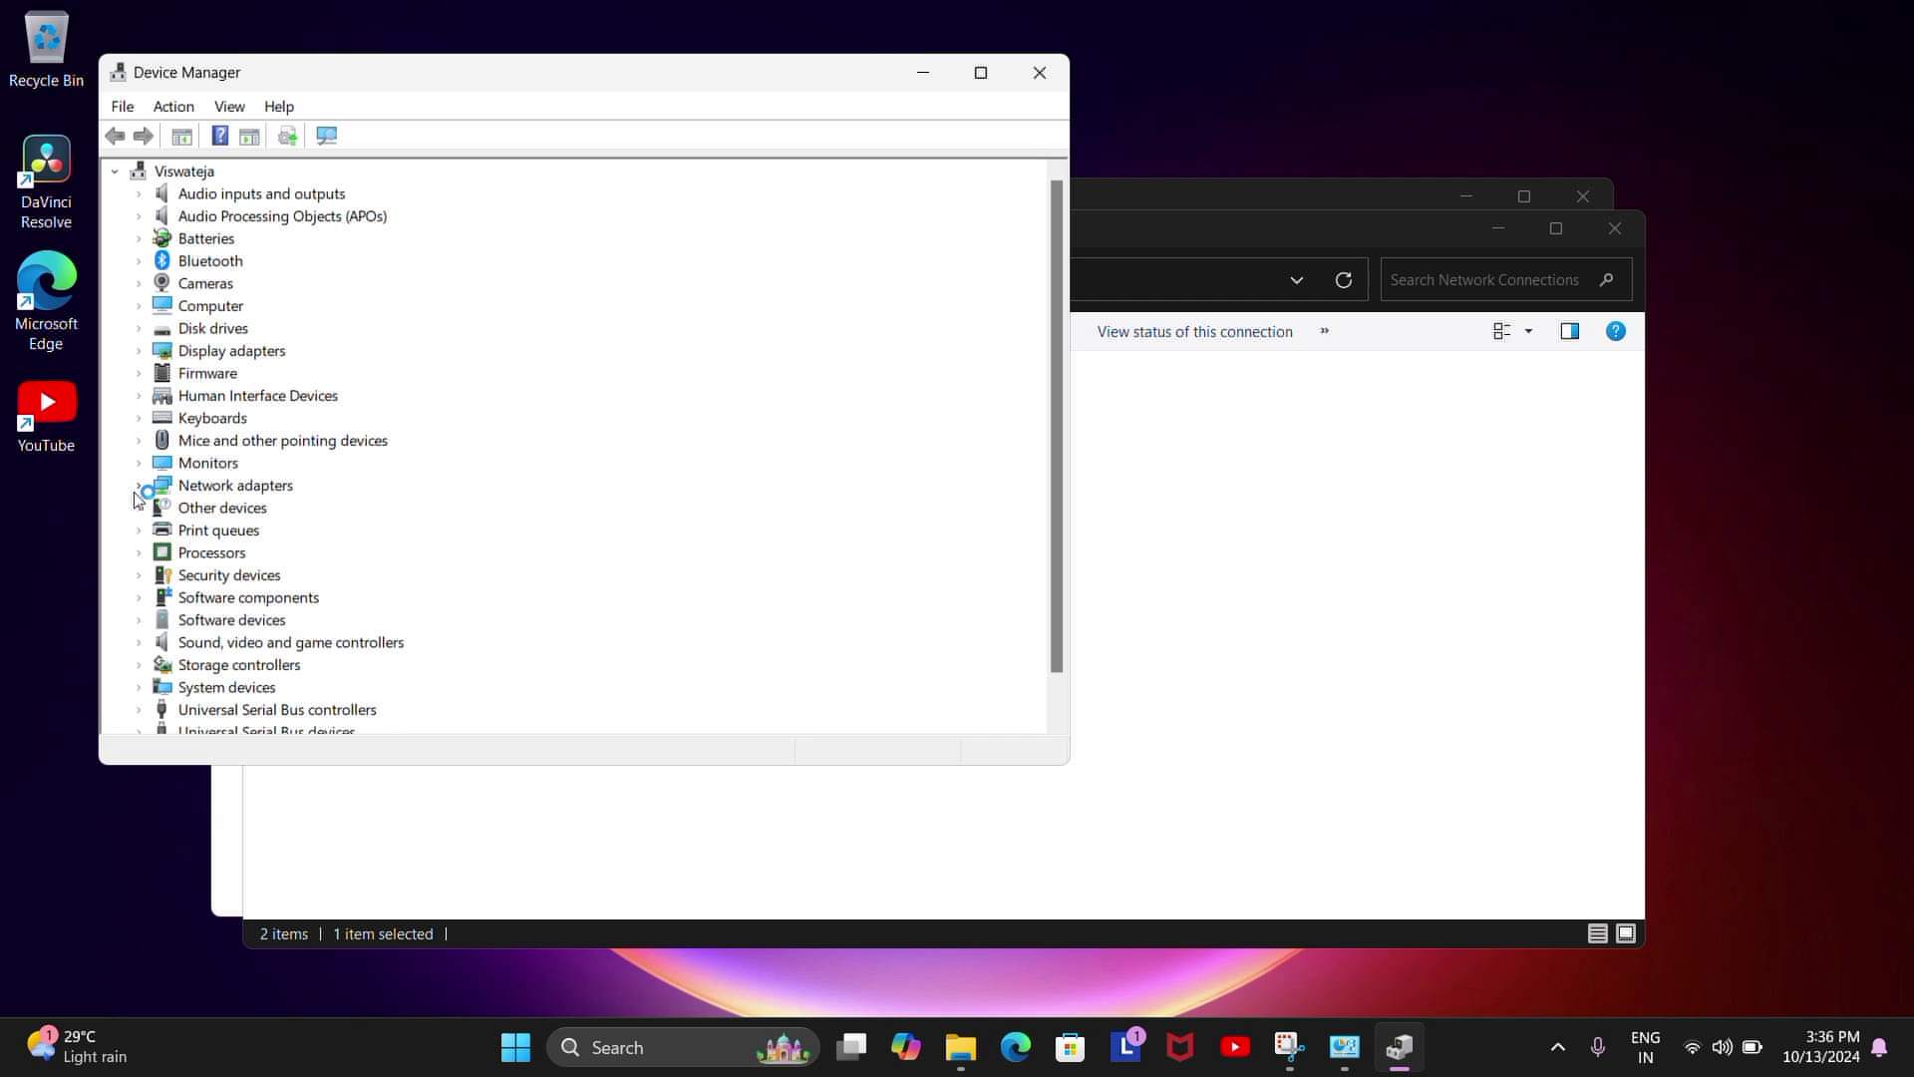
click(139, 485)
Step: Disable the Intel(R) Wi-Fi 6 AX203 adapter, confirm with Yes, then enable it again
right_click(238, 532)
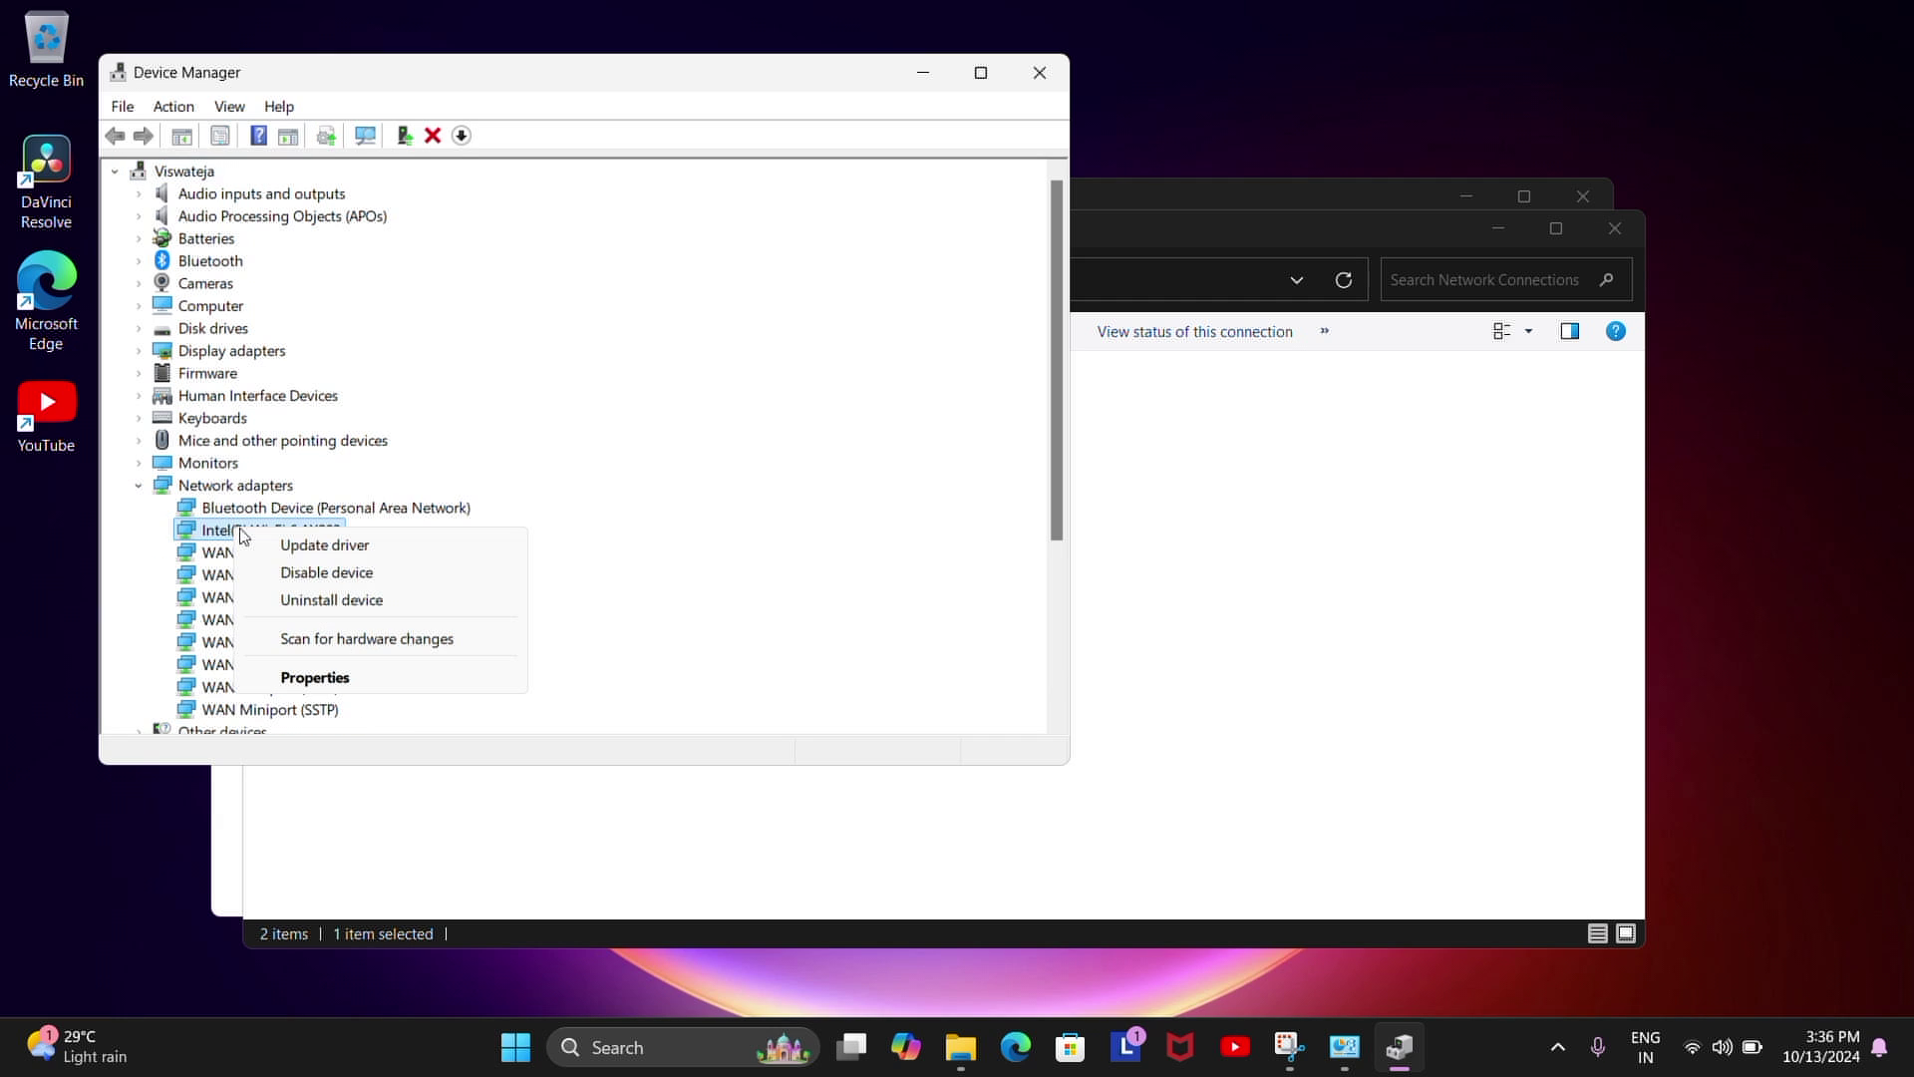
click(340, 573)
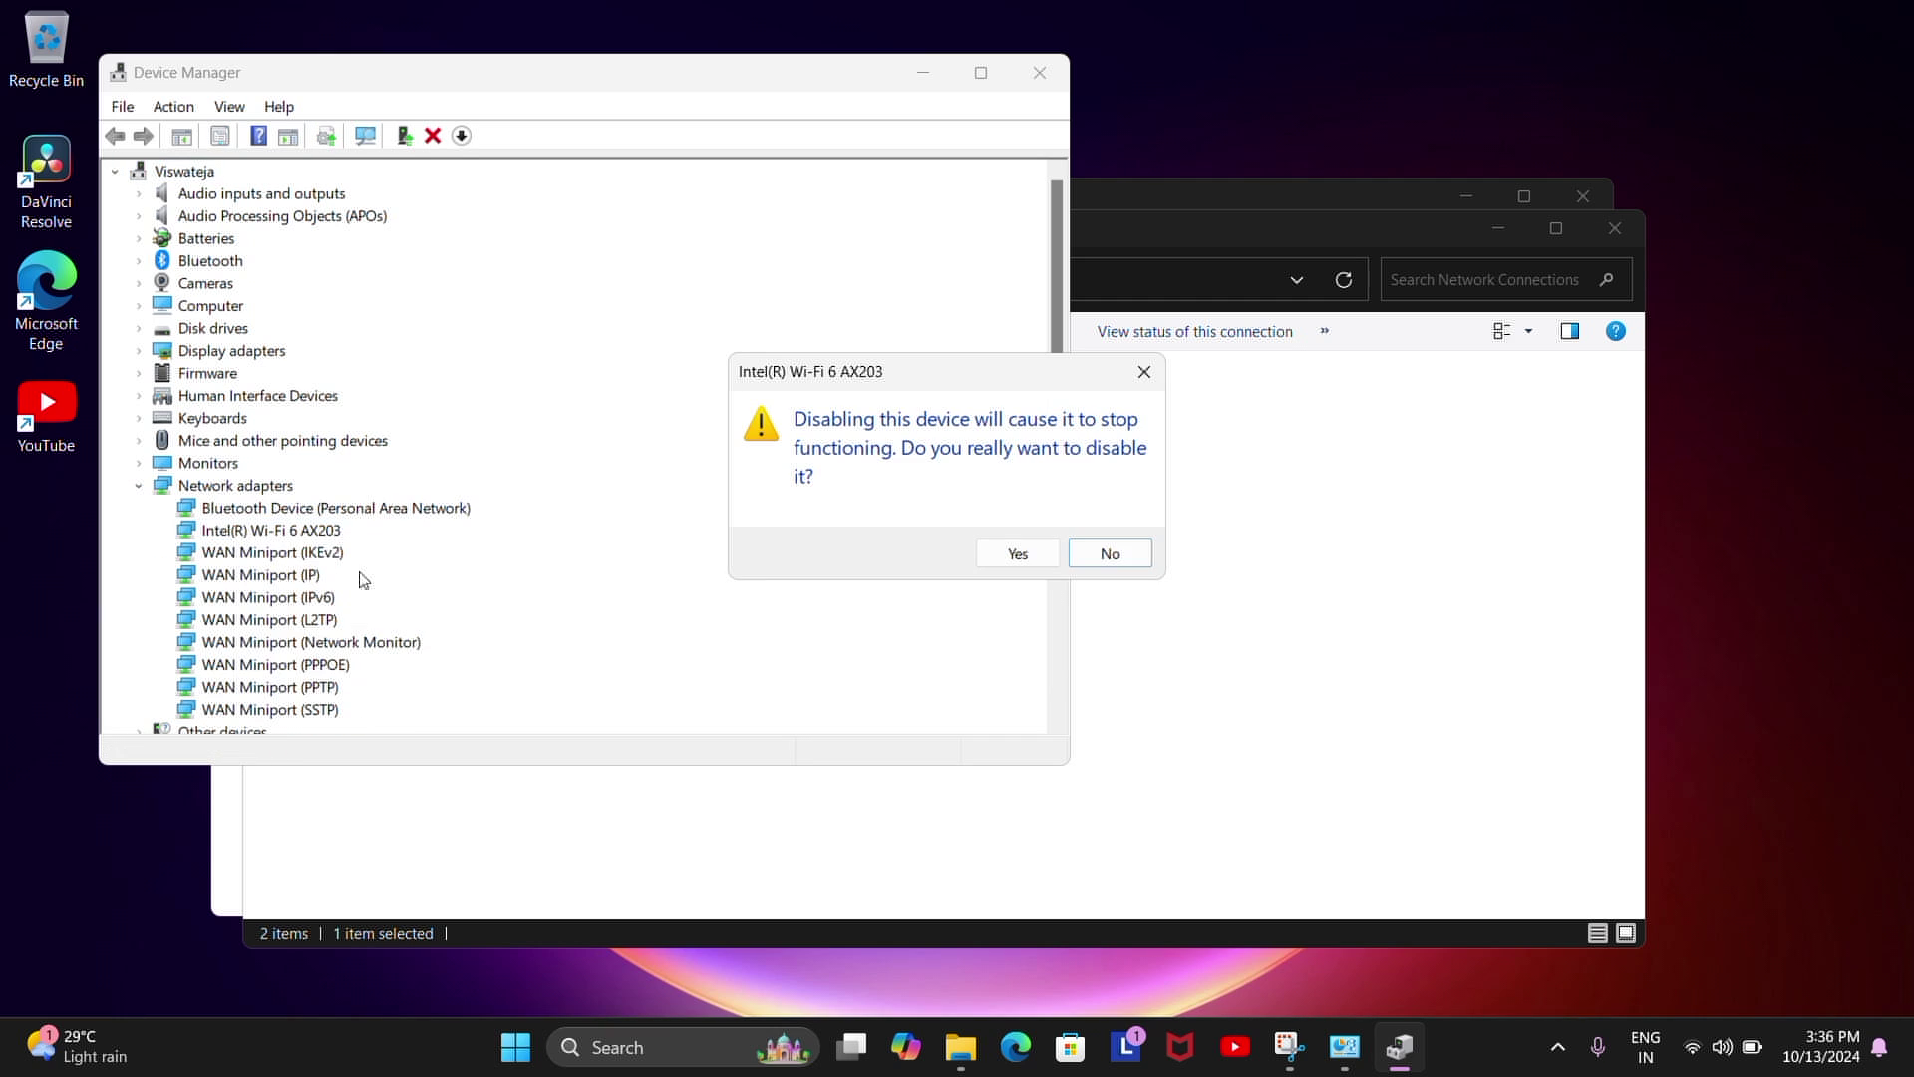
click(1013, 551)
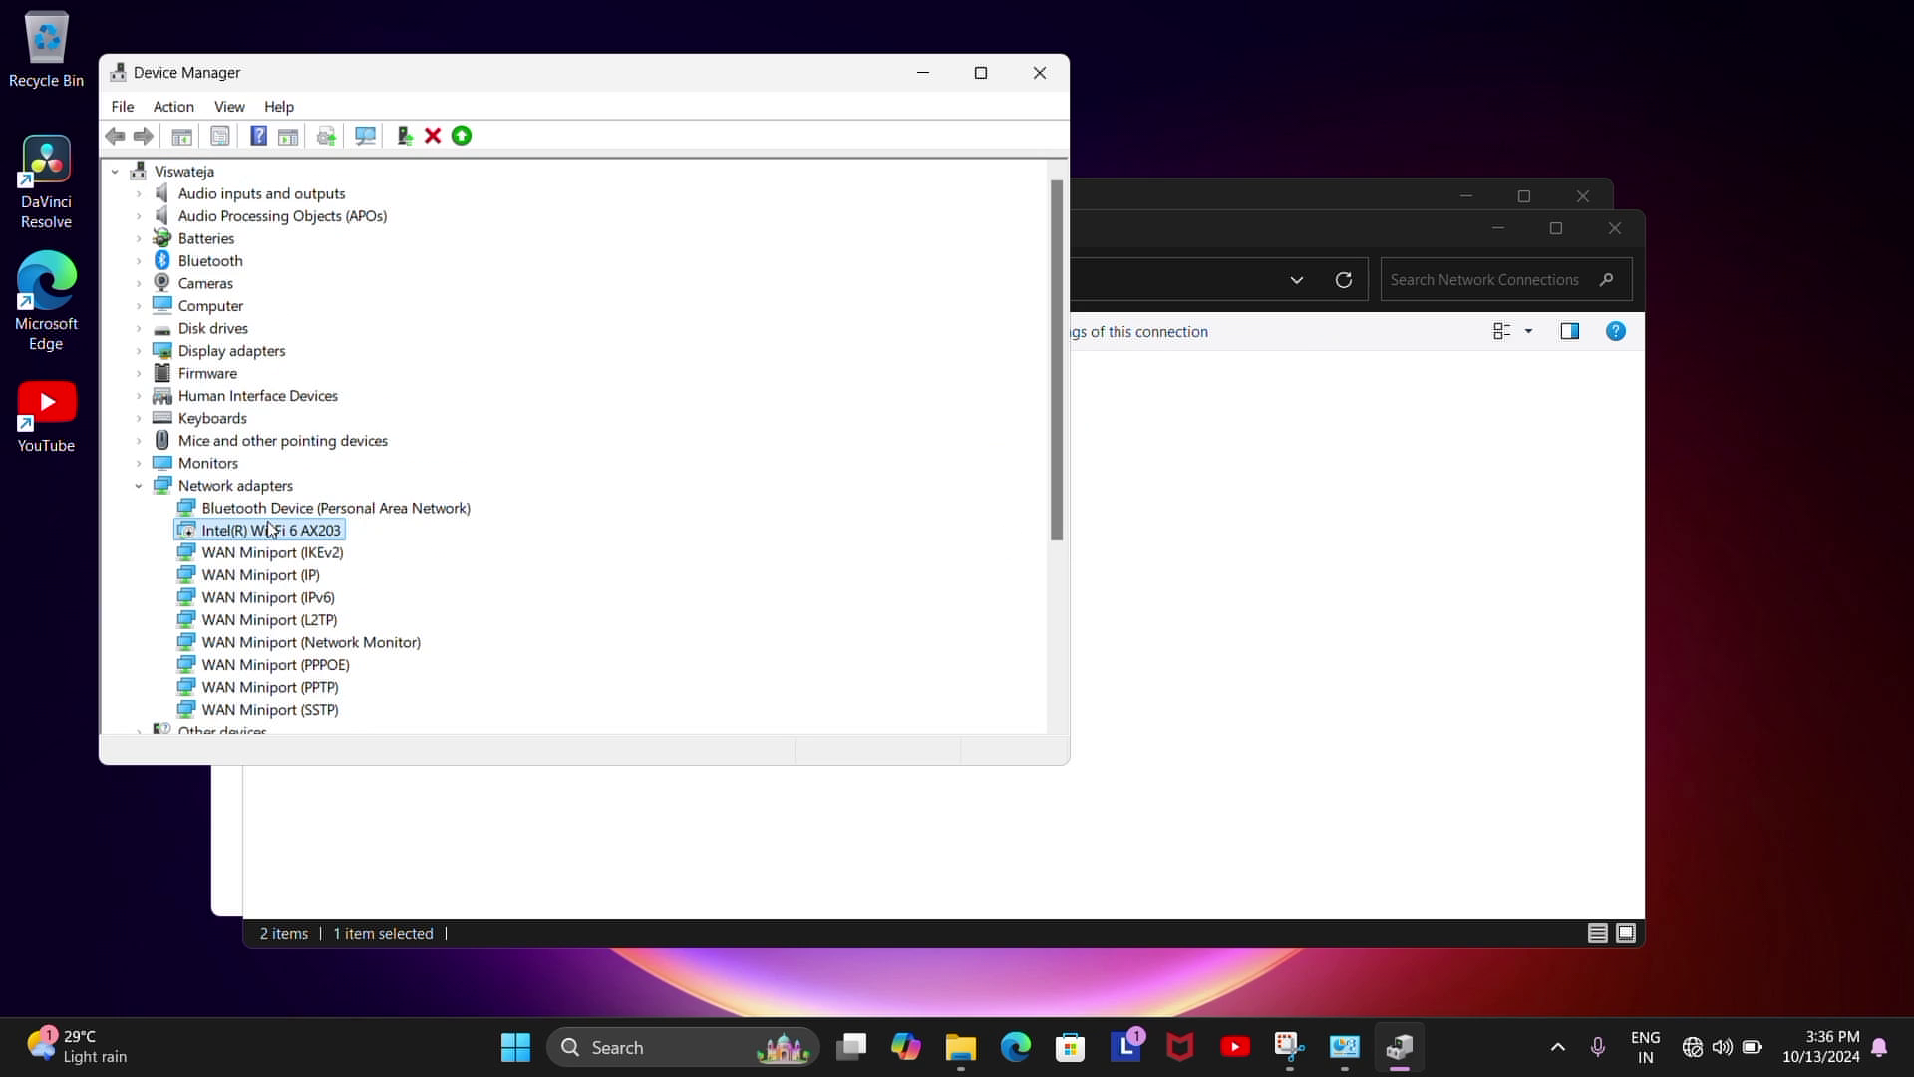
right_click(269, 528)
click(357, 567)
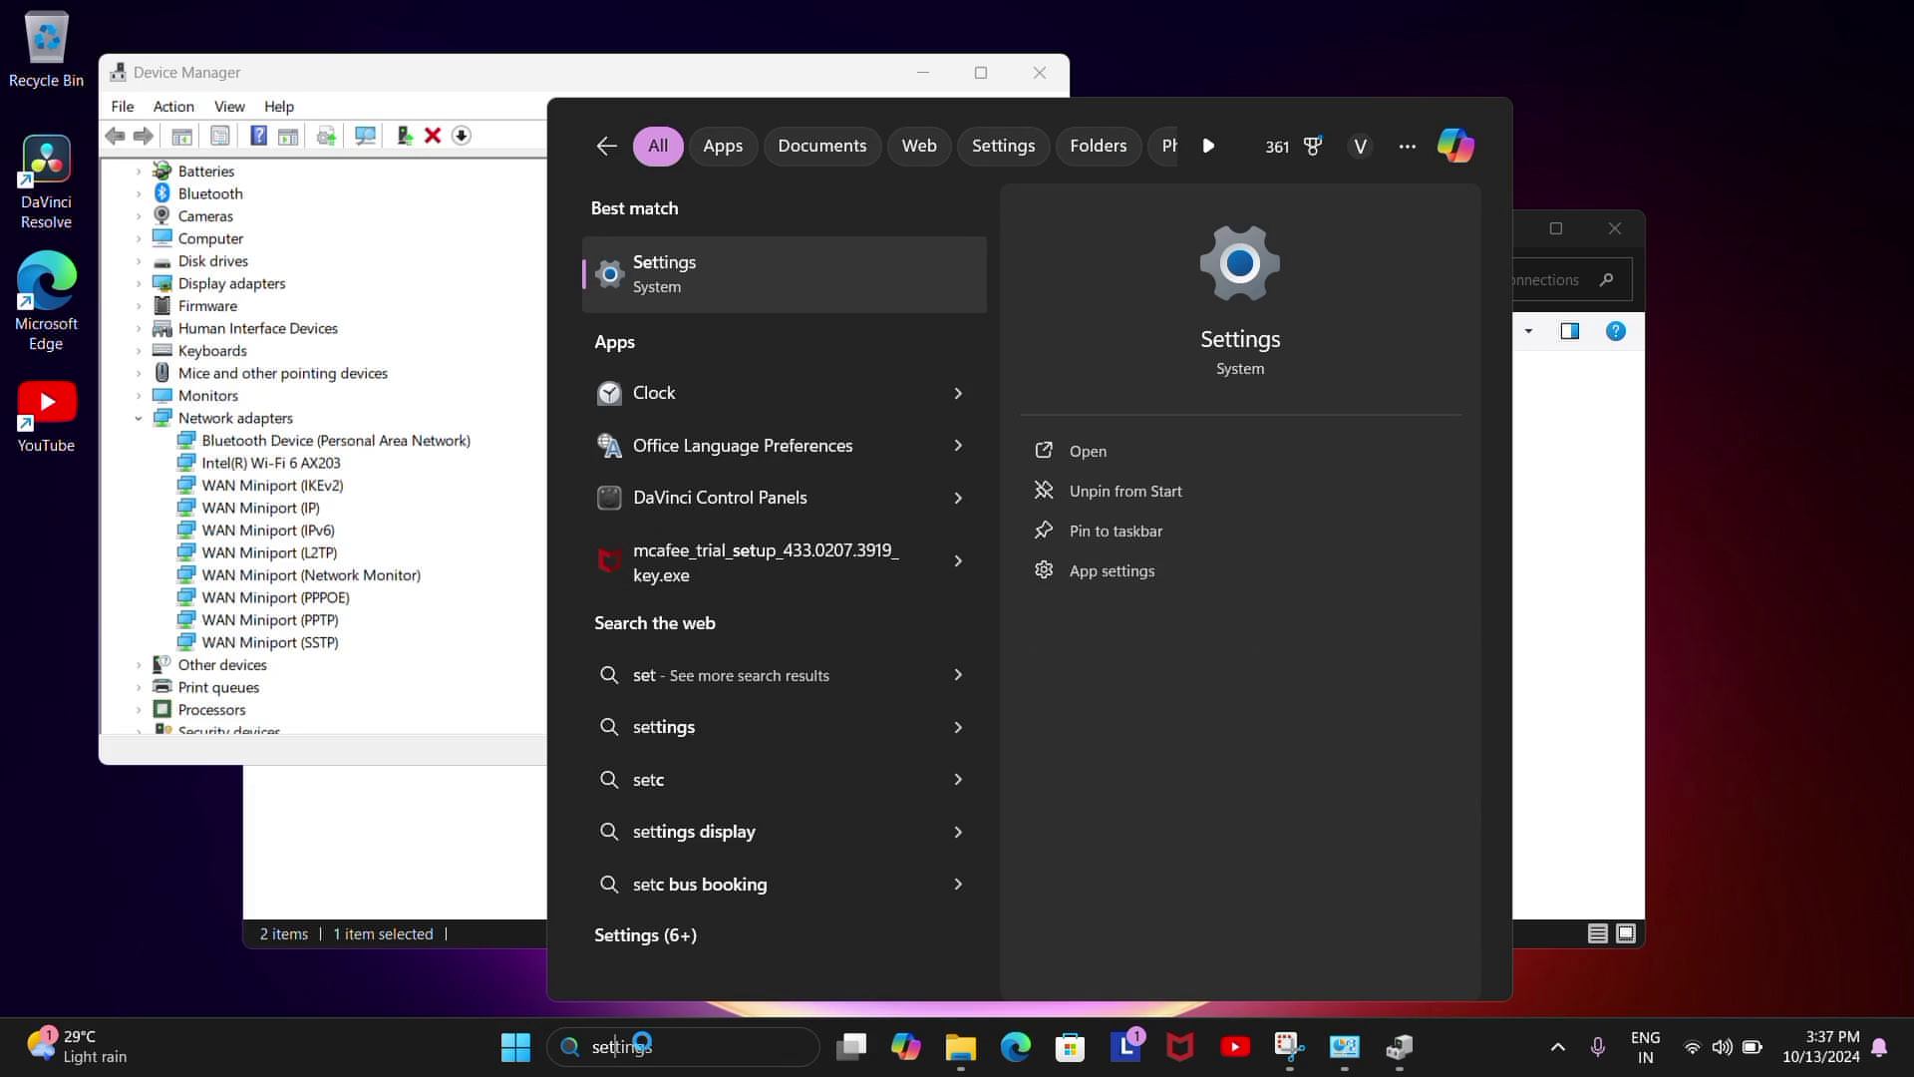
Step: Run the Network and Internet troubleshooter under Settings > System > Troubleshoot > Other troubleshooters
key(Return)
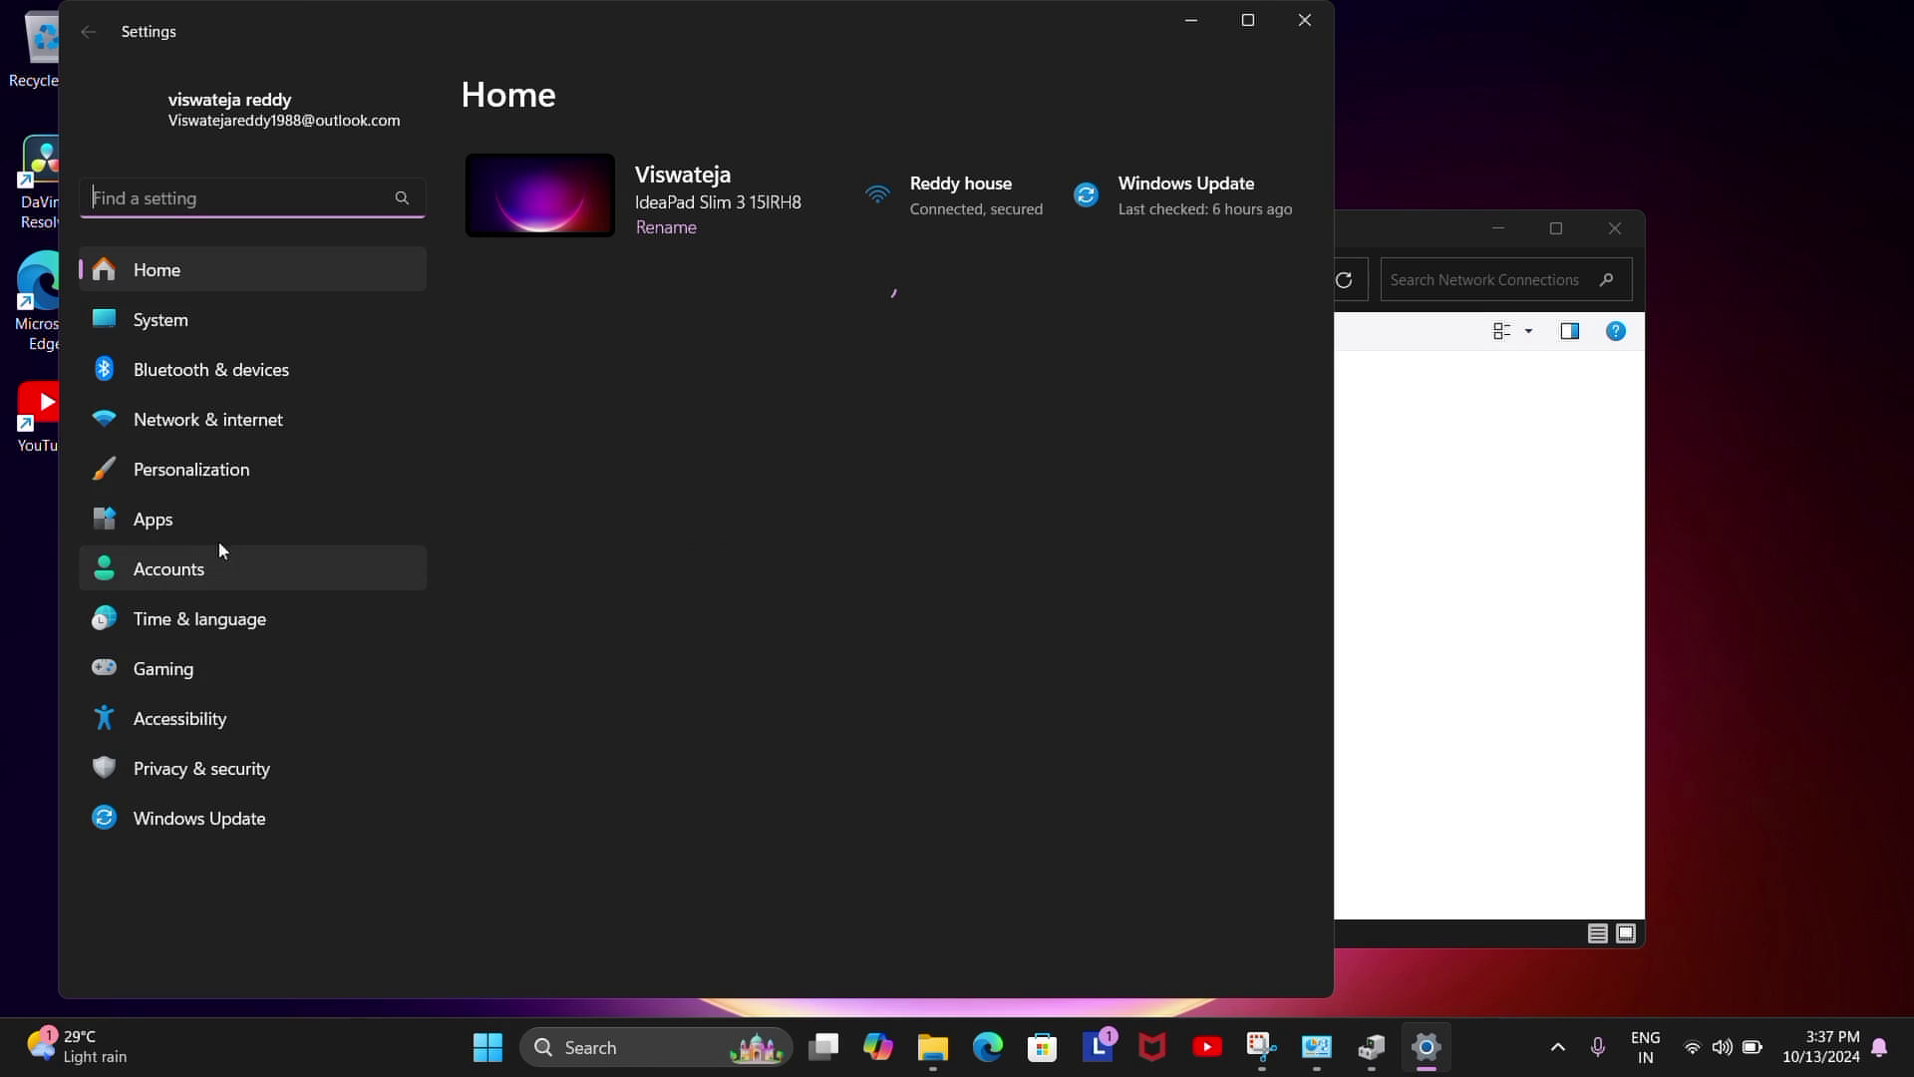
click(210, 329)
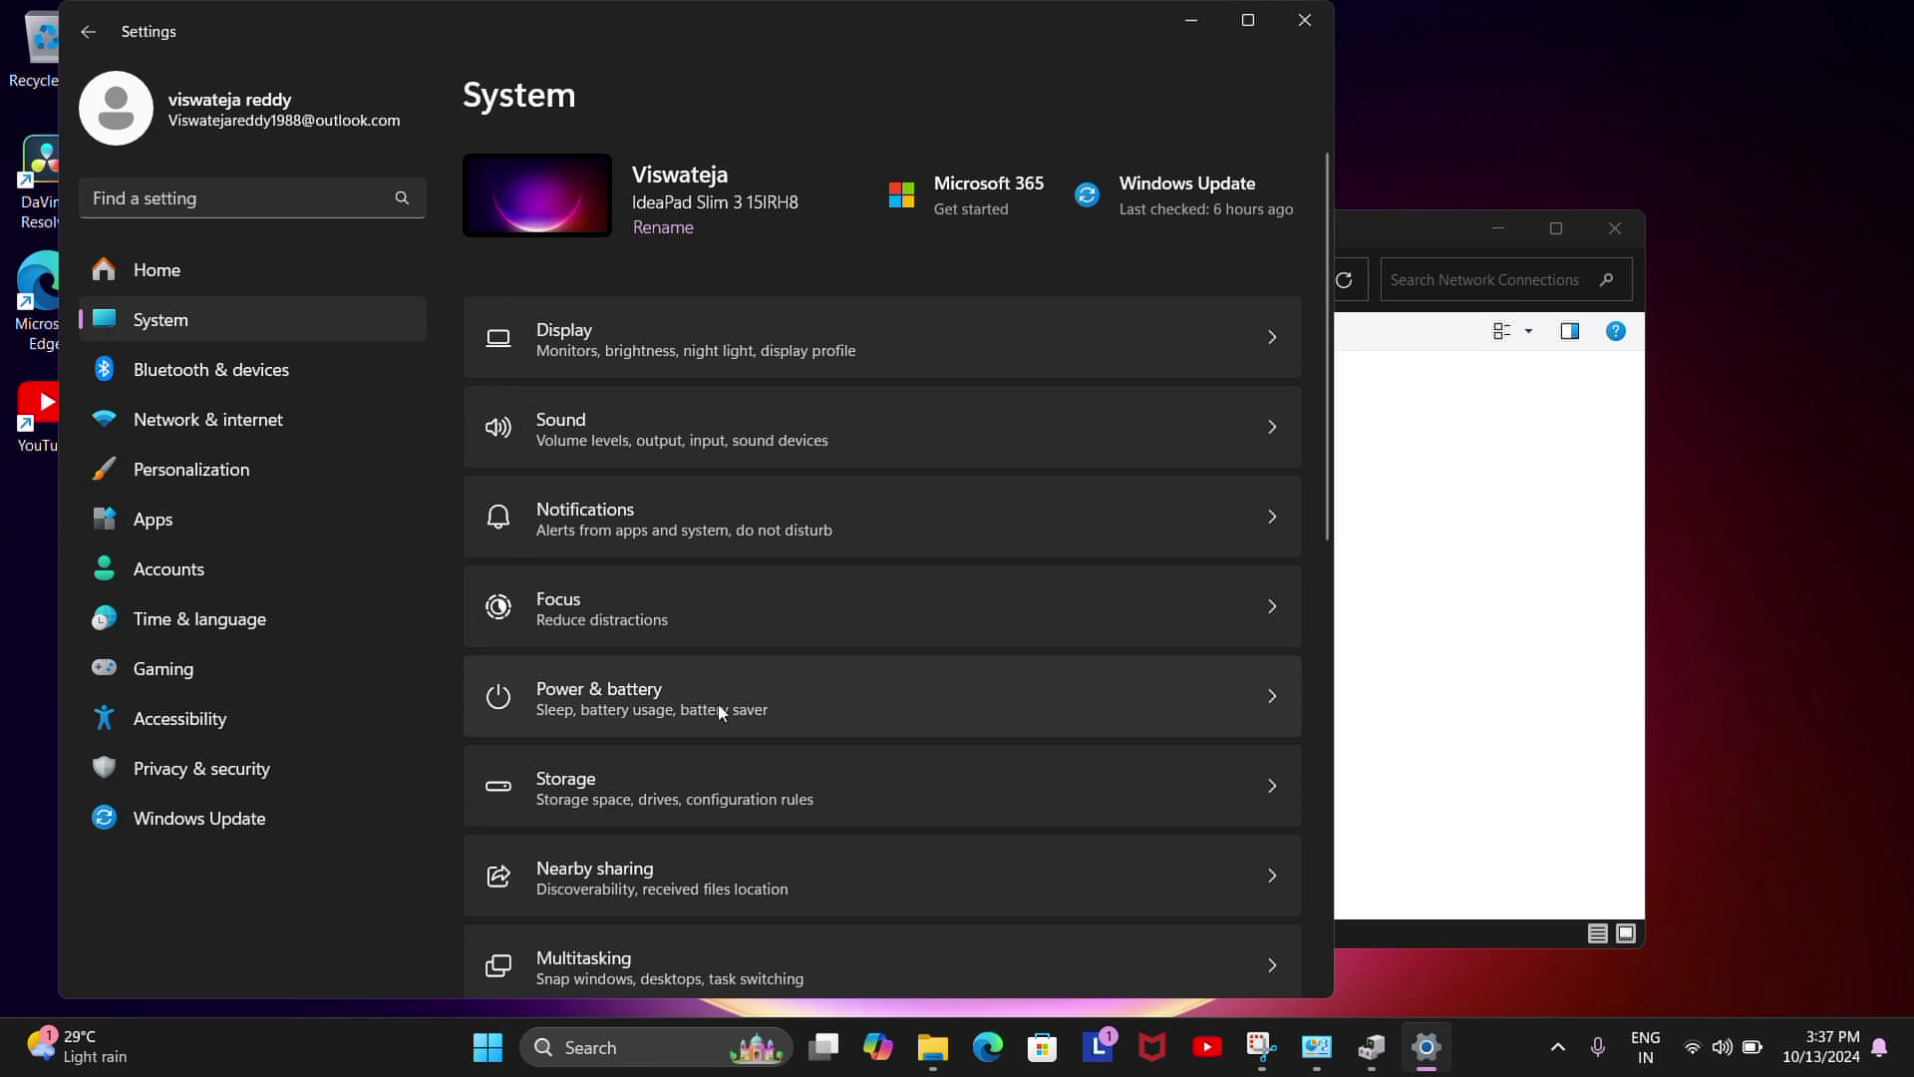
scroll(768, 863, down, 4)
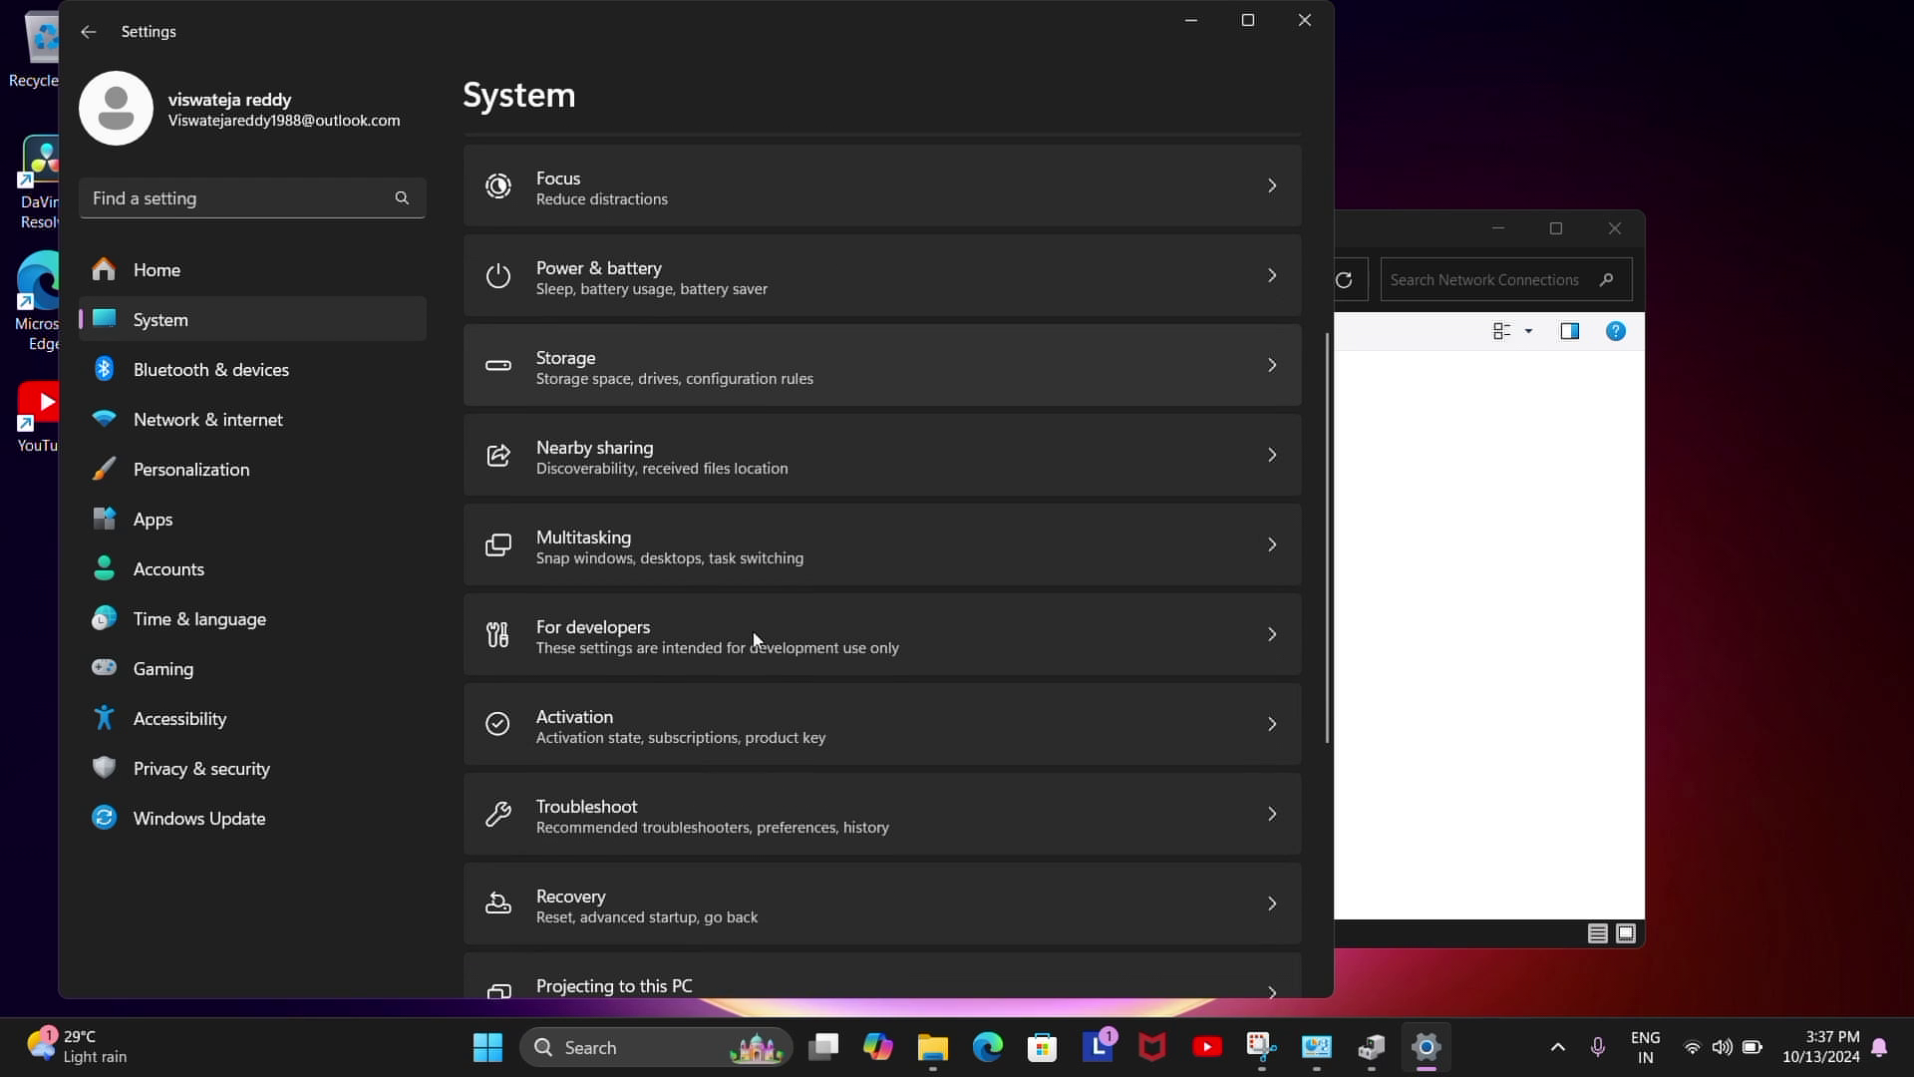
click(664, 800)
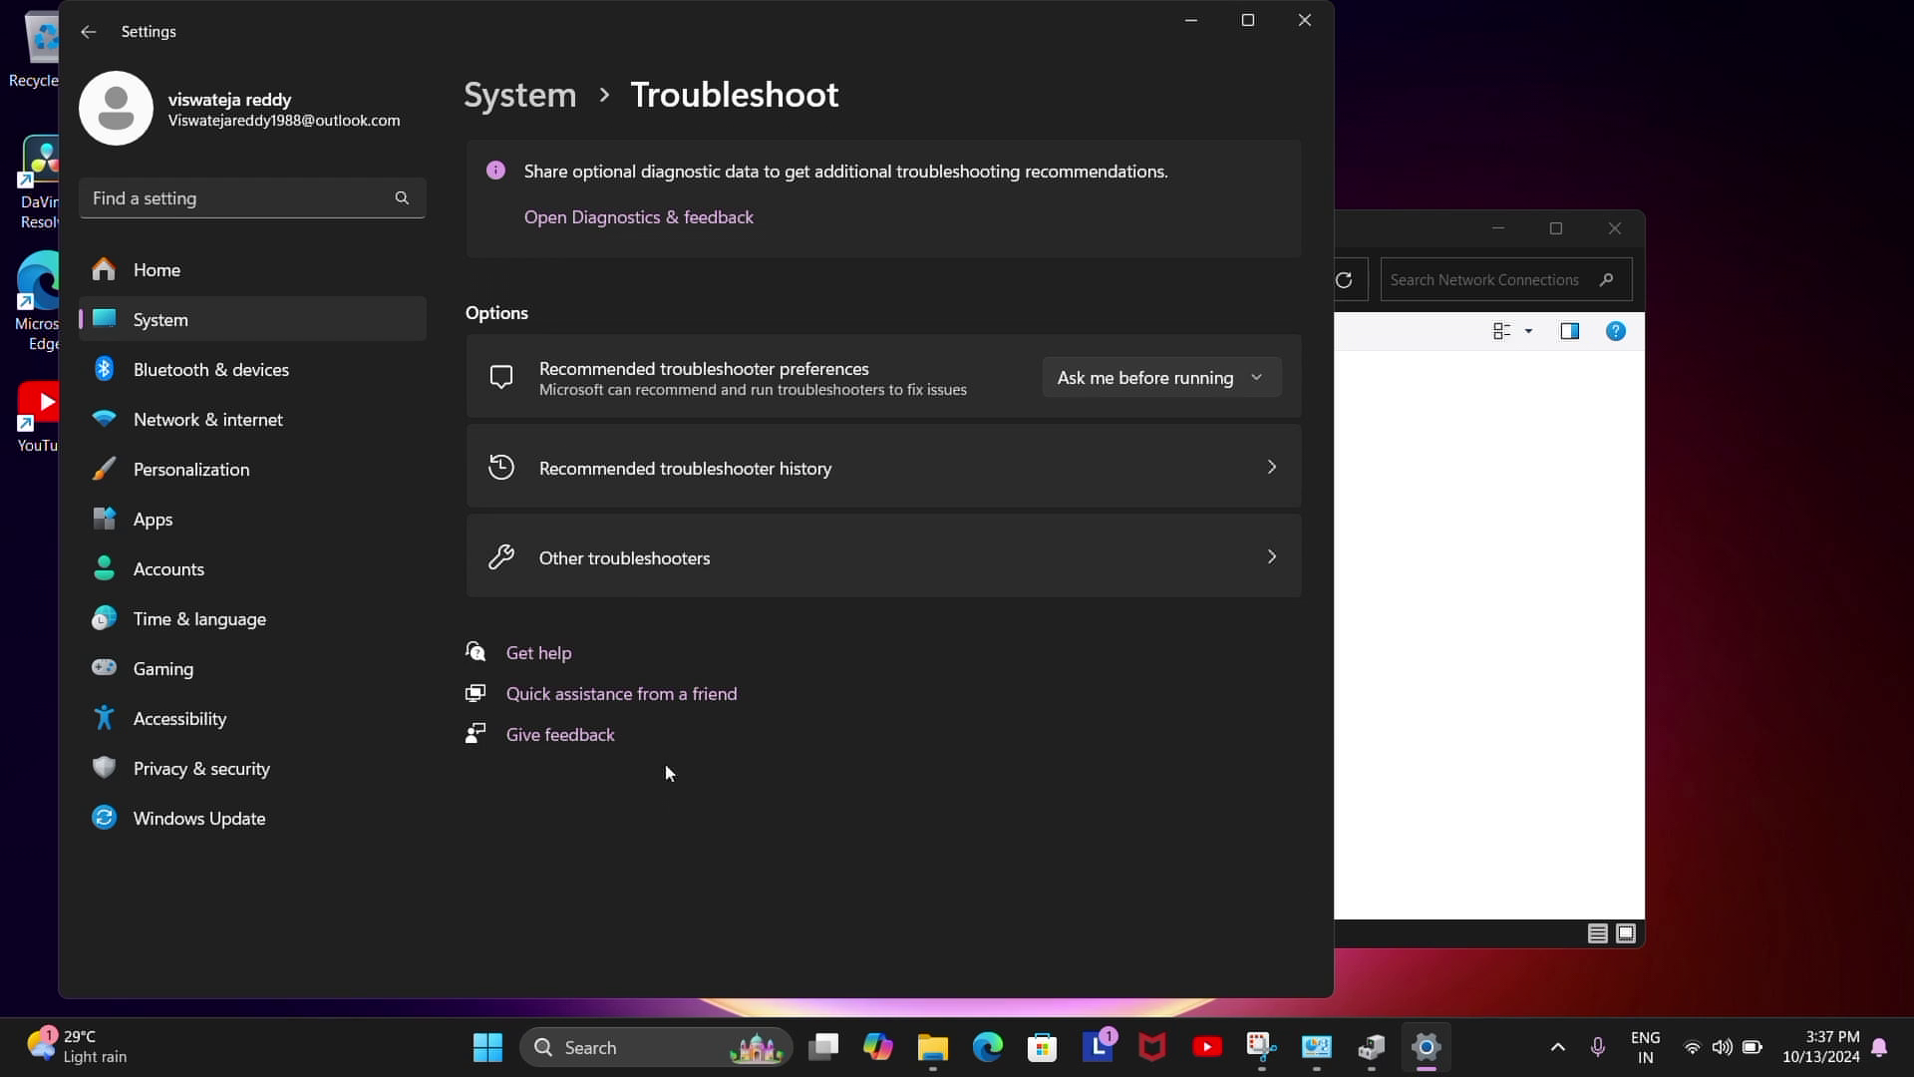
click(652, 558)
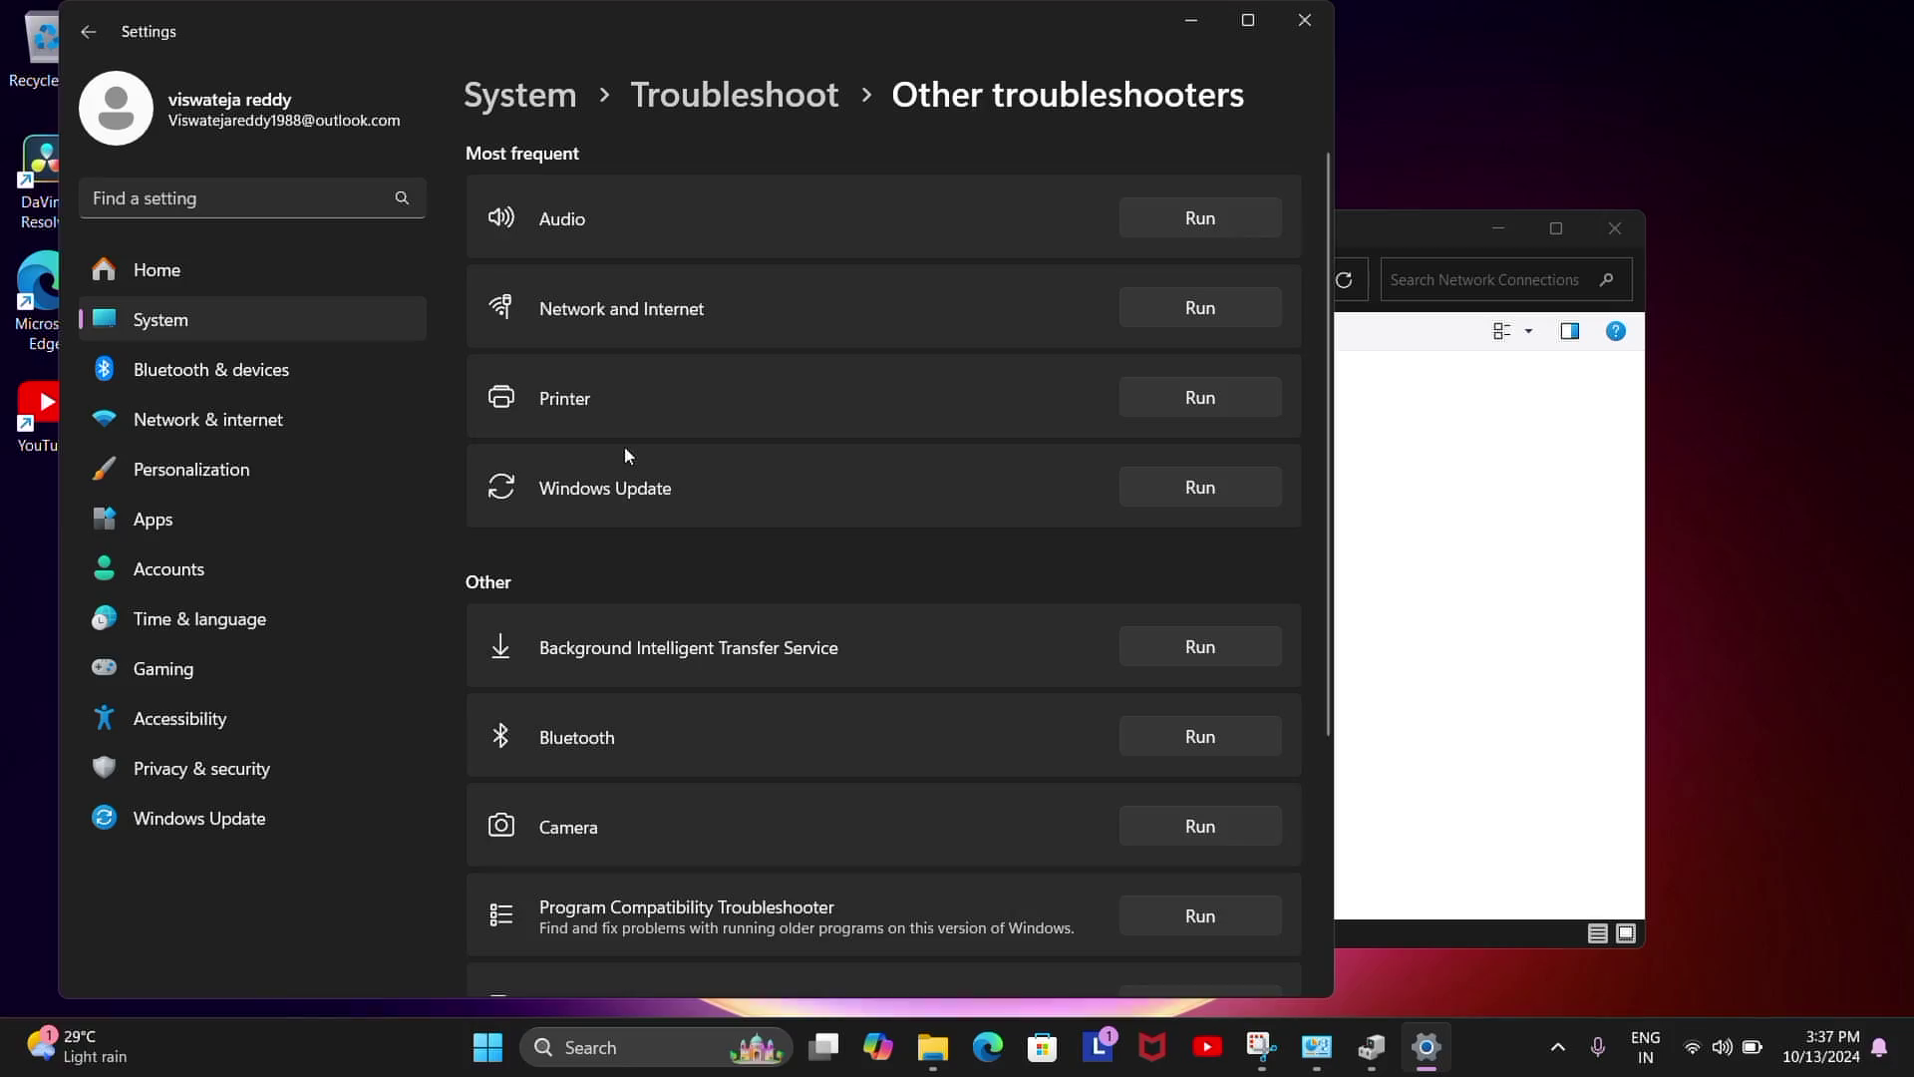
click(1216, 305)
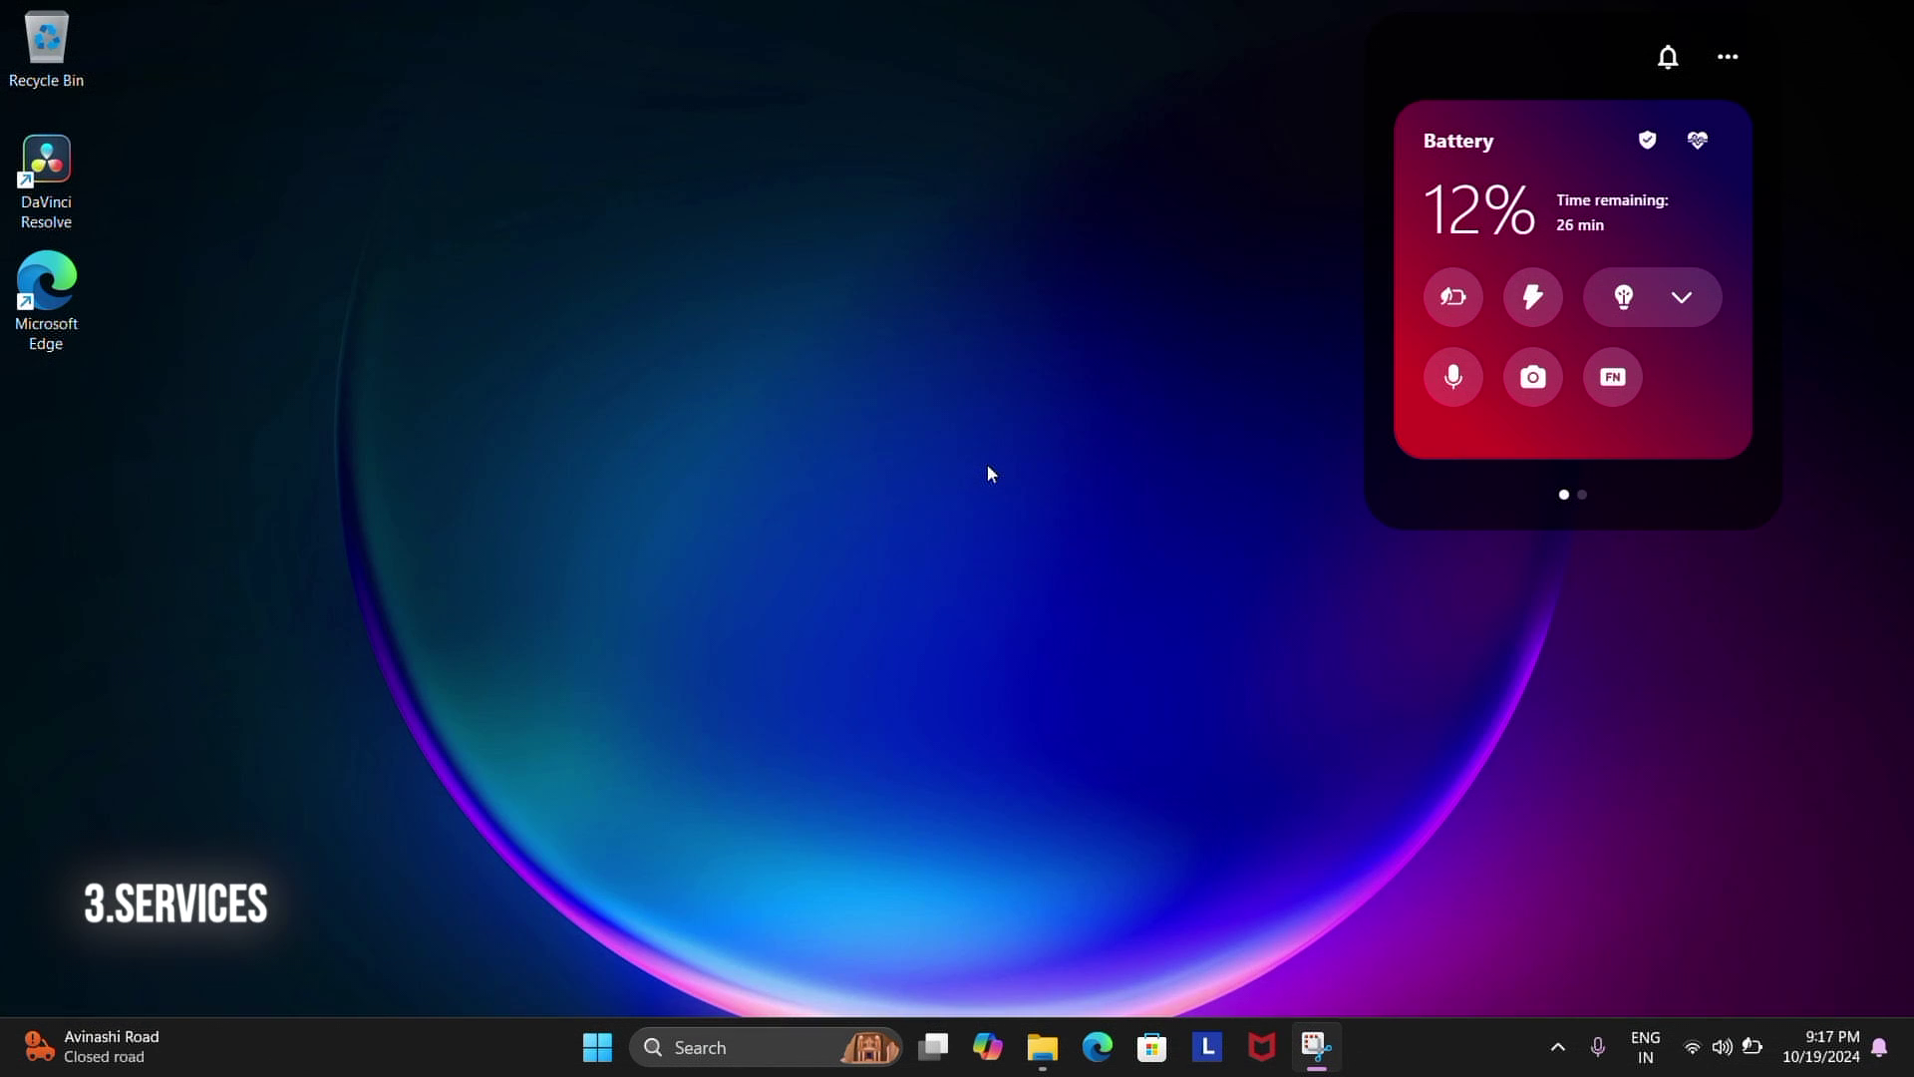
Step: Launch the Services console and locate the WLAN AutoConfig and WWAN AutoConfig services
click(703, 1047)
text(services)
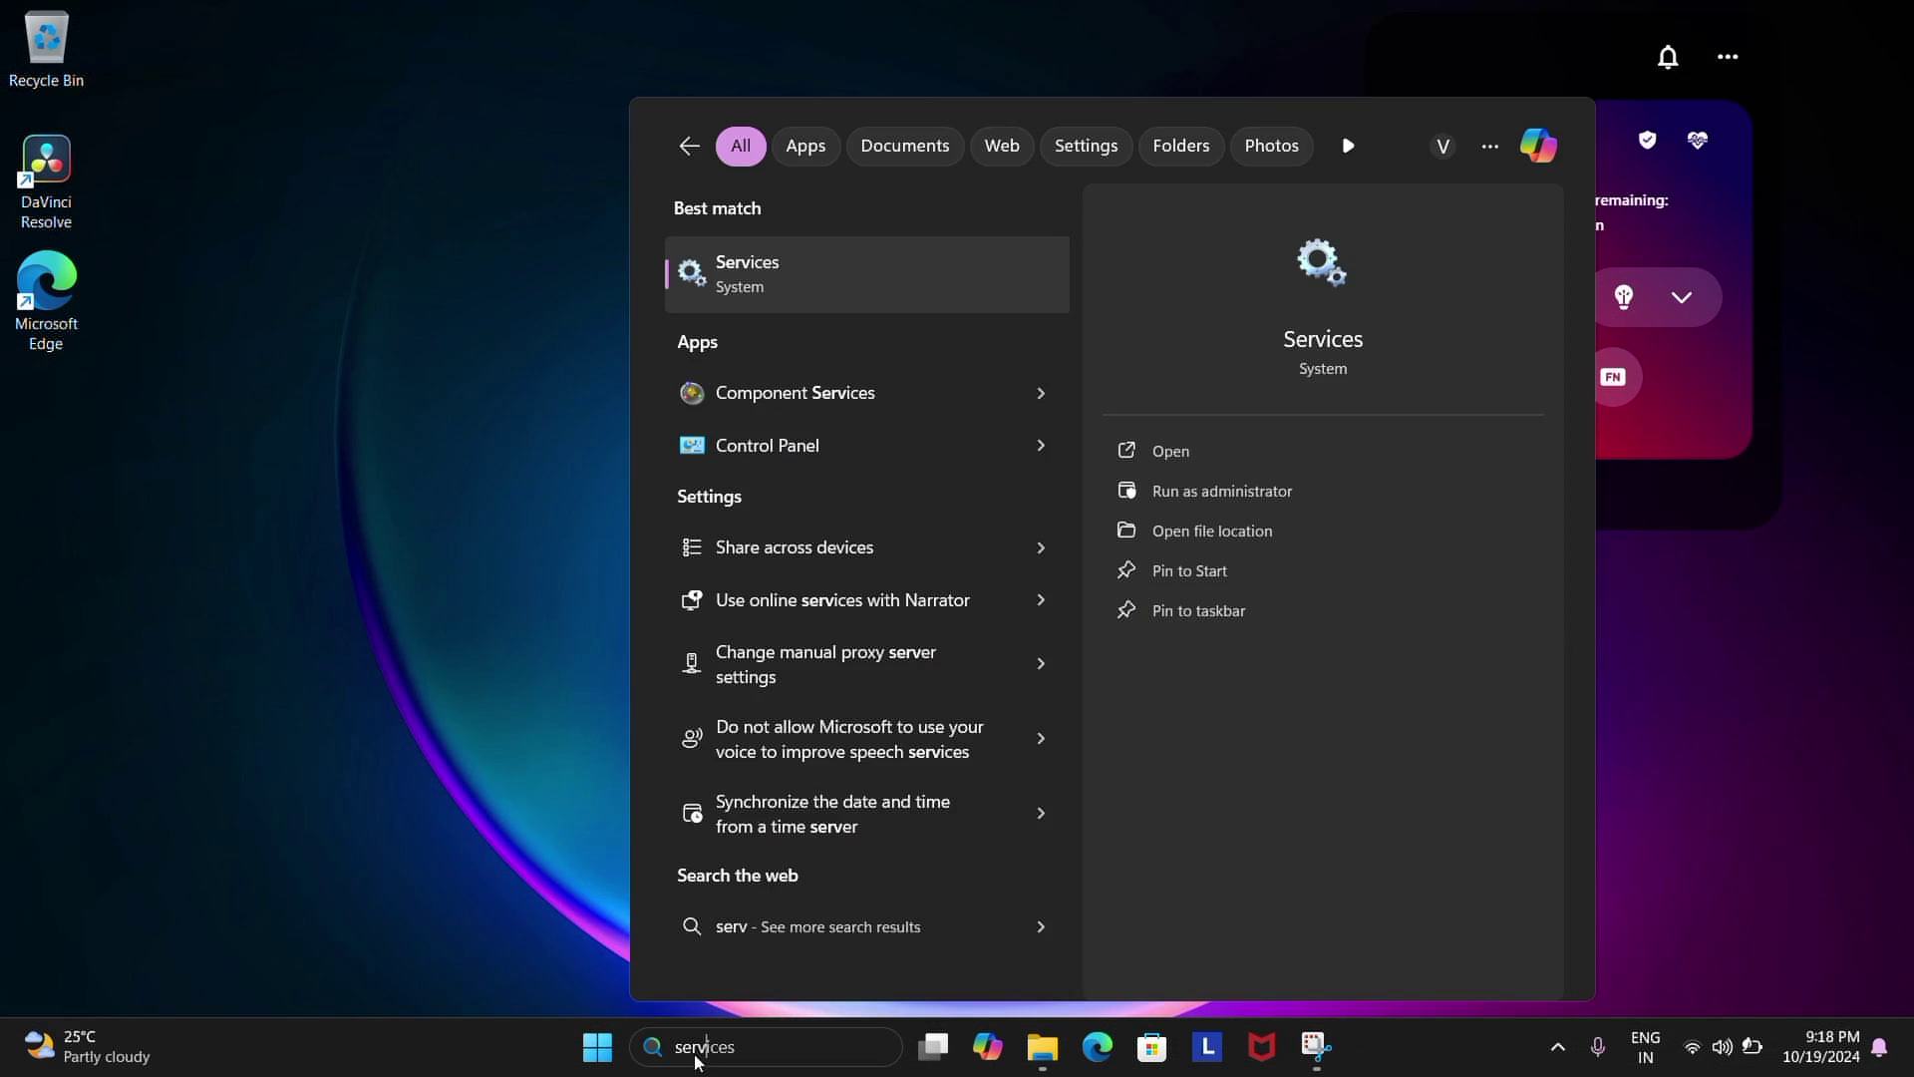
click(791, 265)
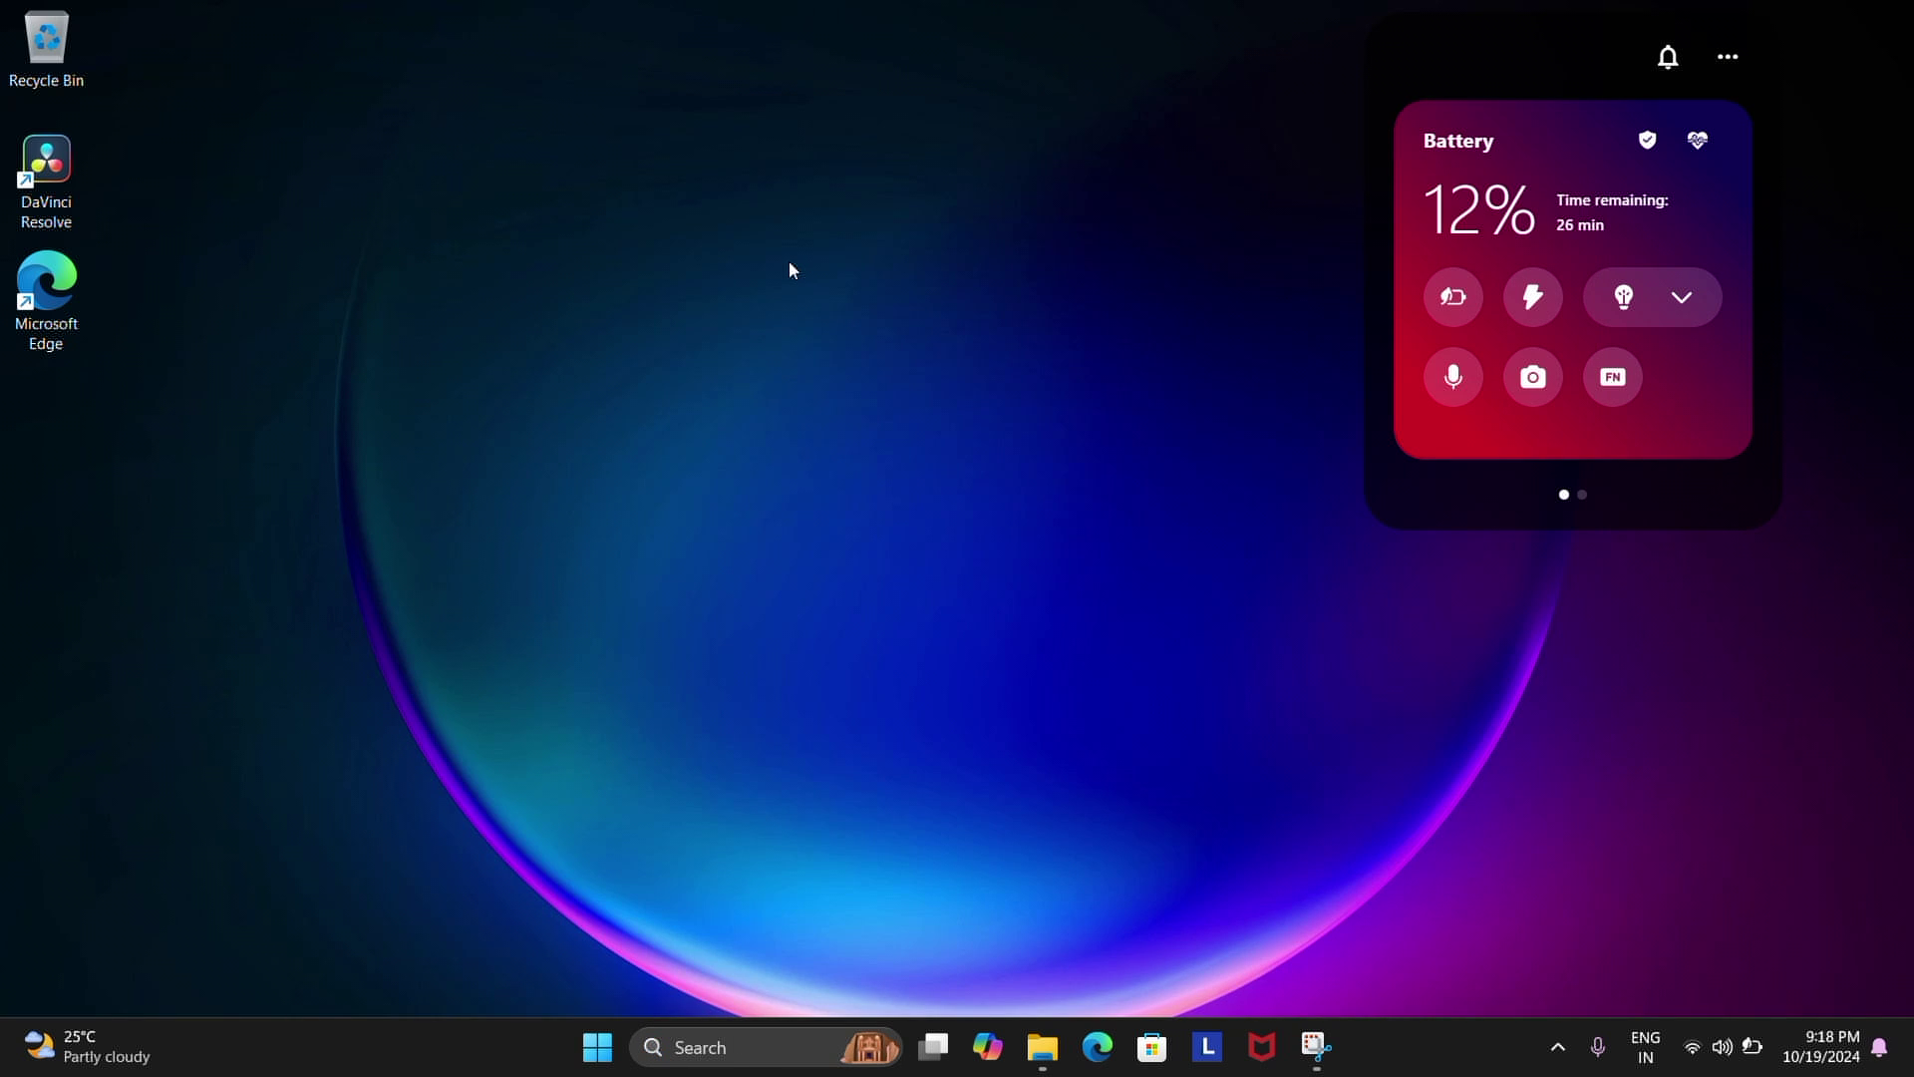
scroll(731, 543, down, 15)
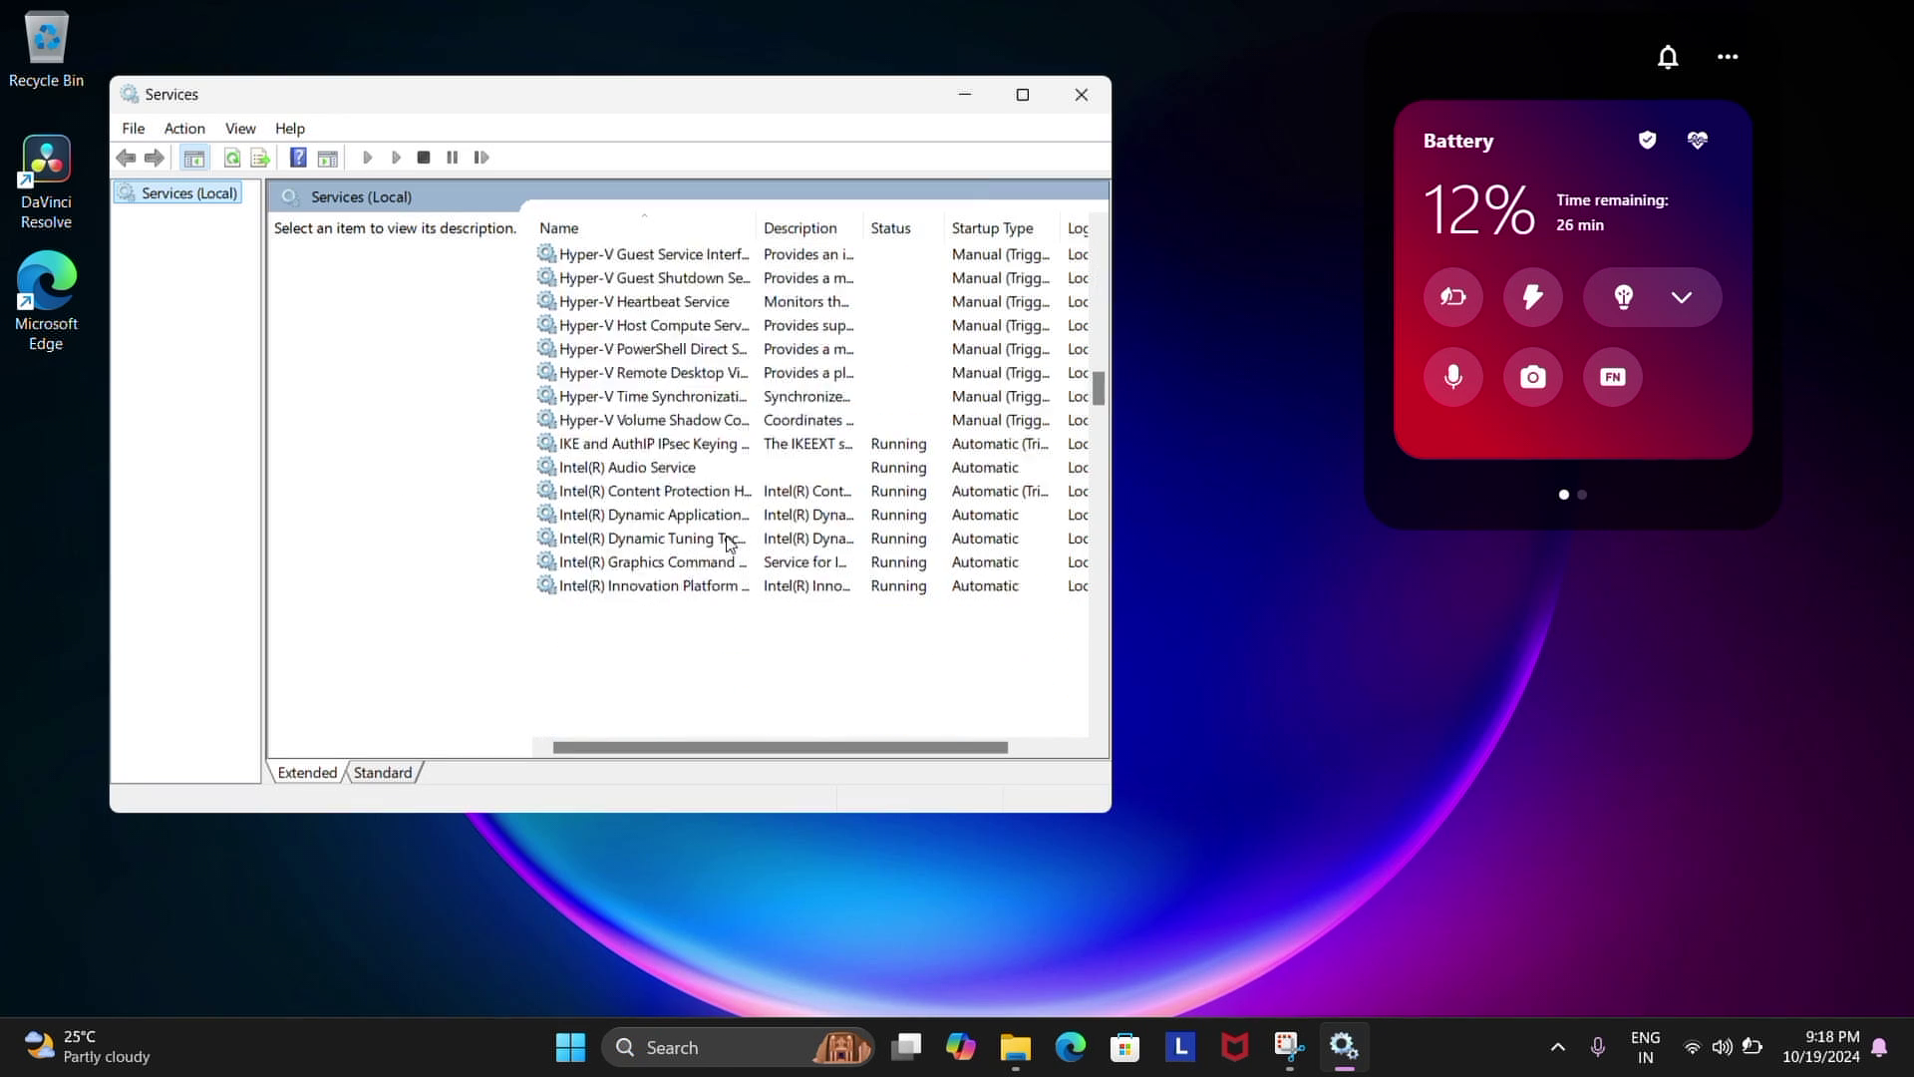
scroll(731, 543, down, 10)
scroll(727, 539, down, 20)
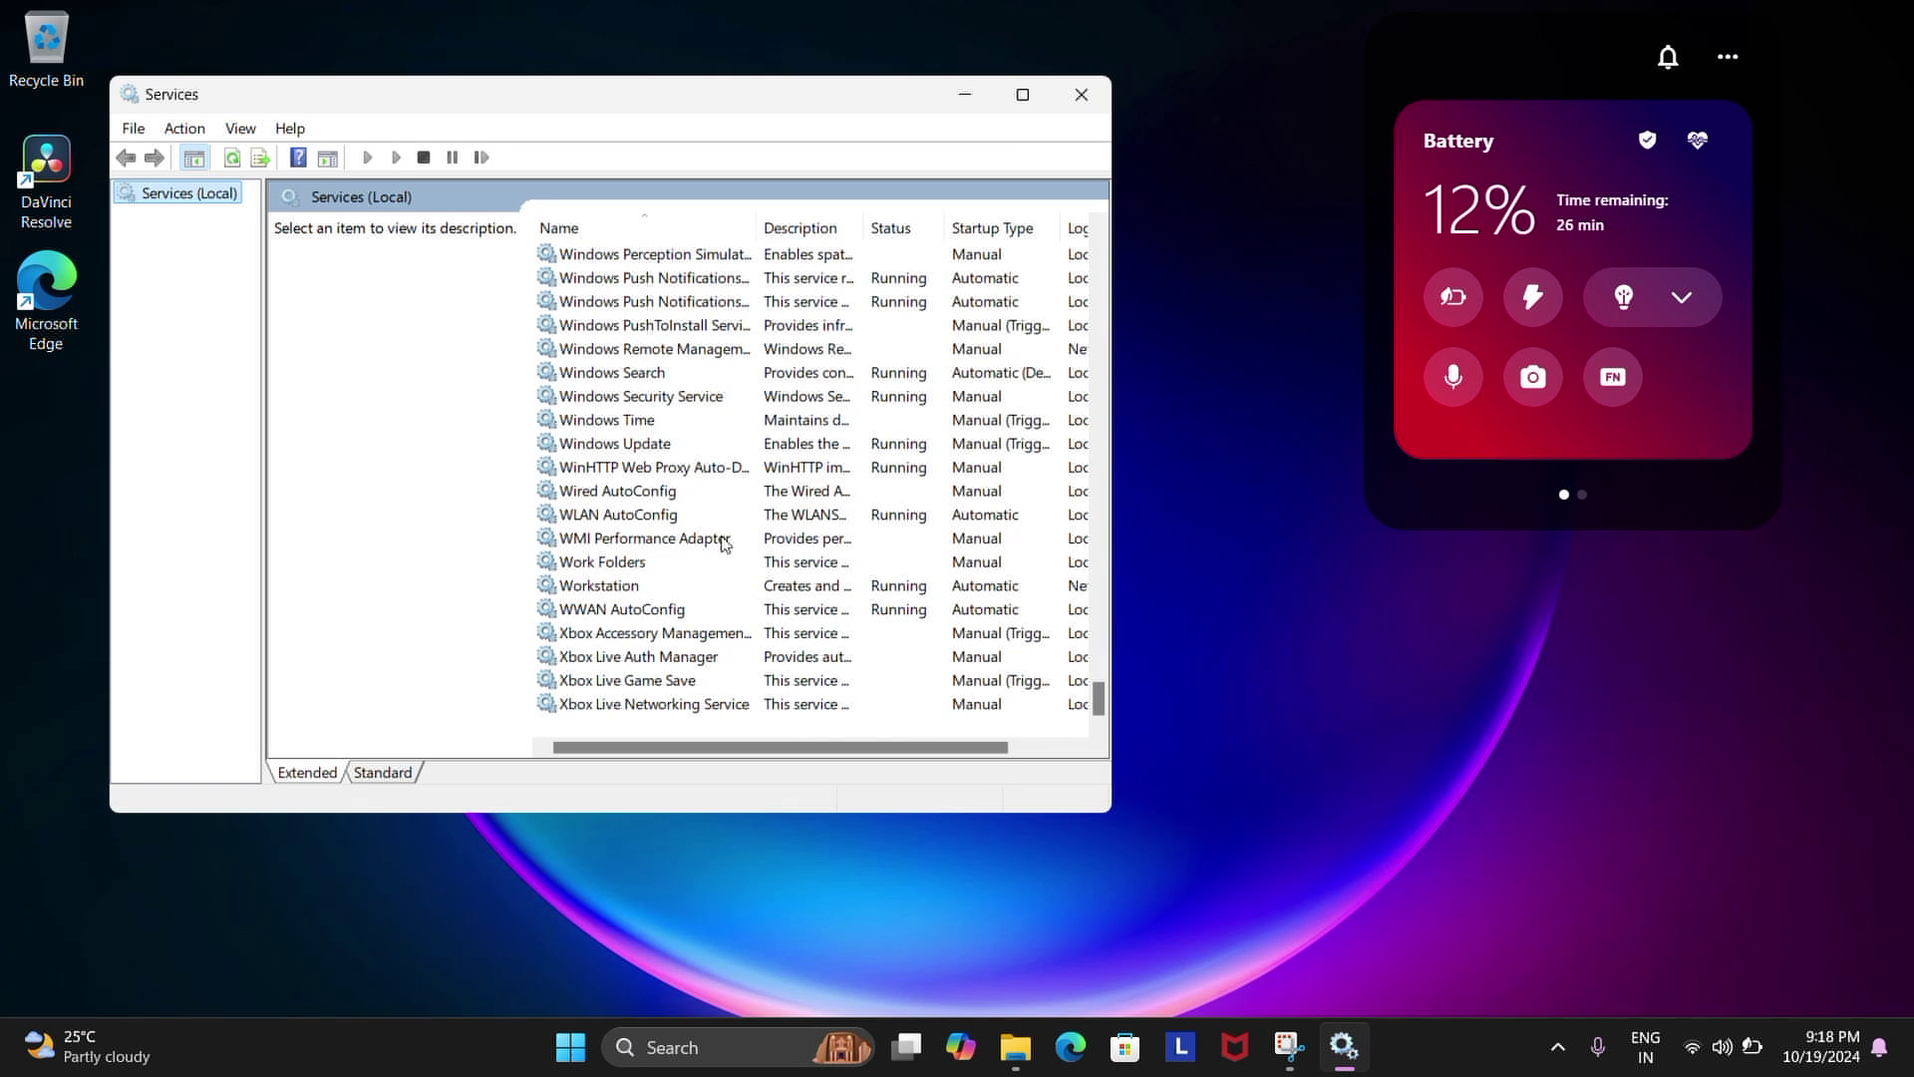
click(644, 519)
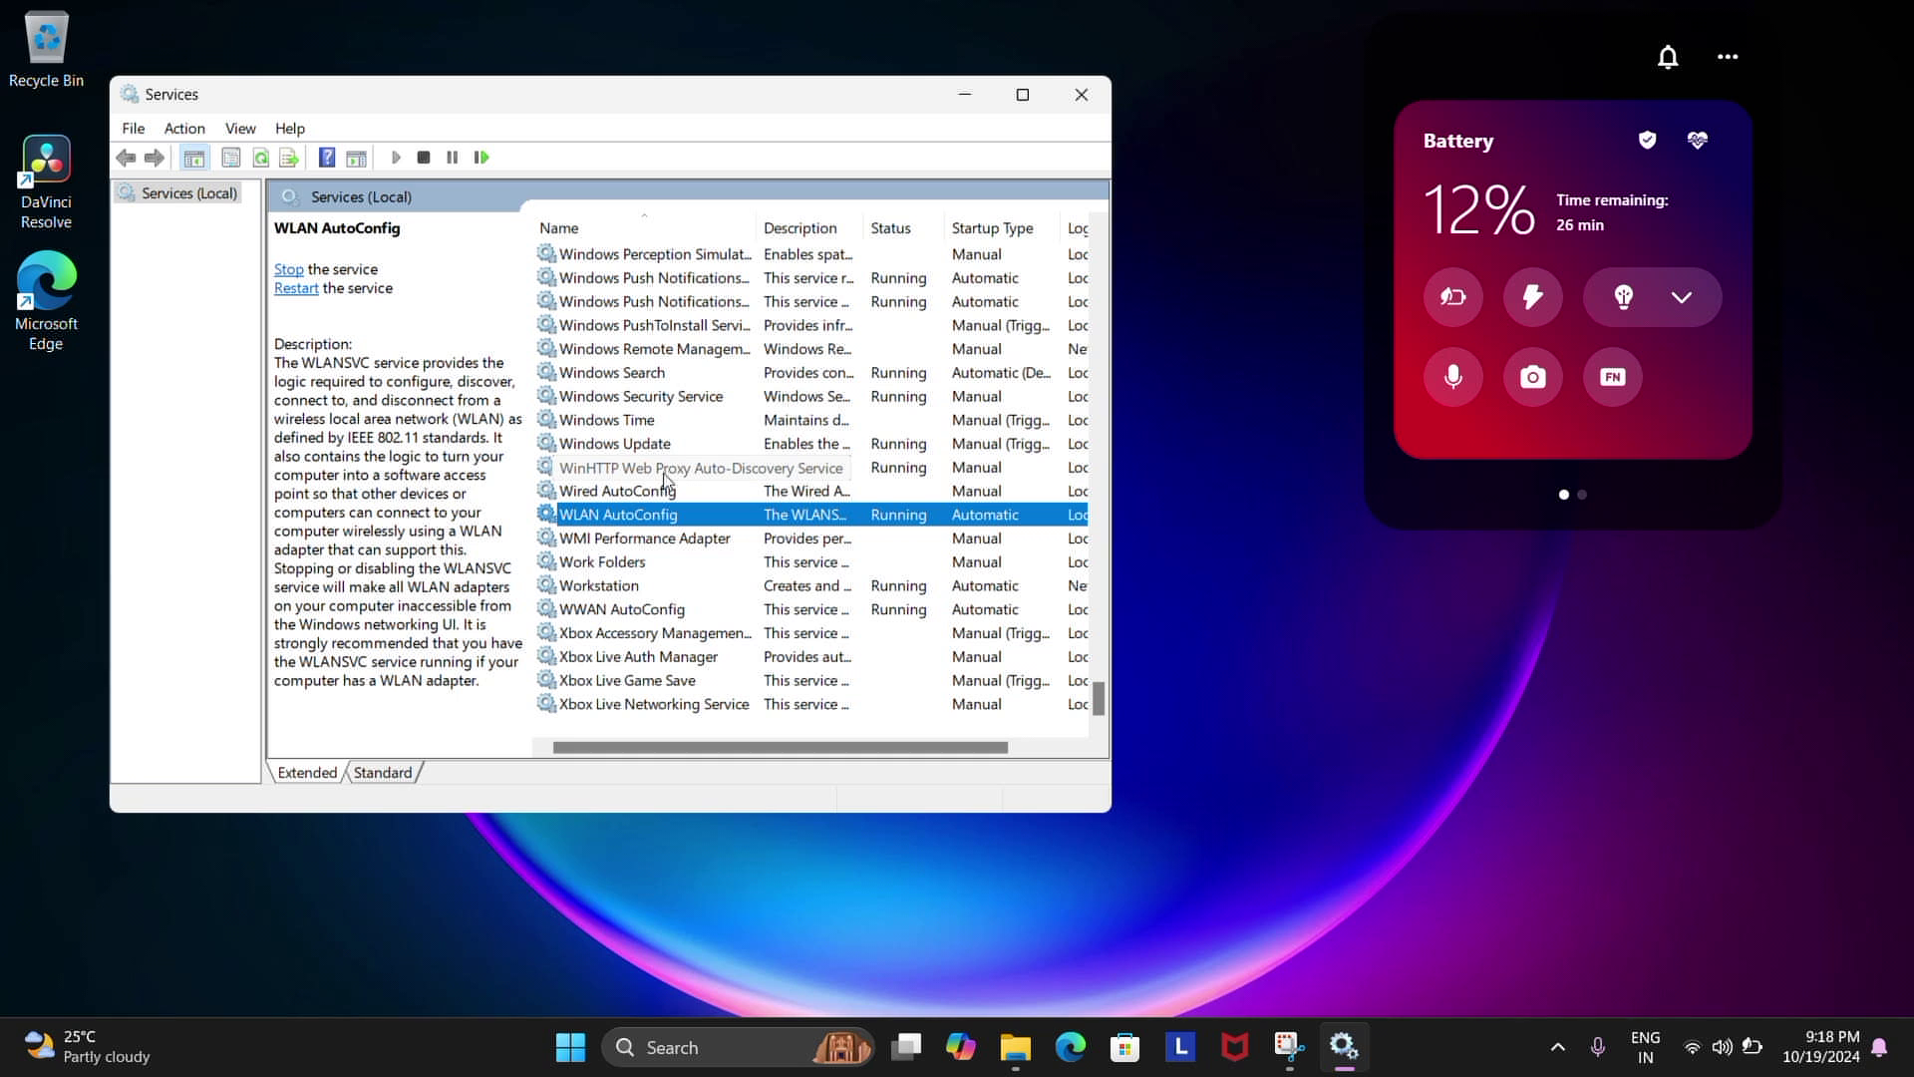
click(658, 610)
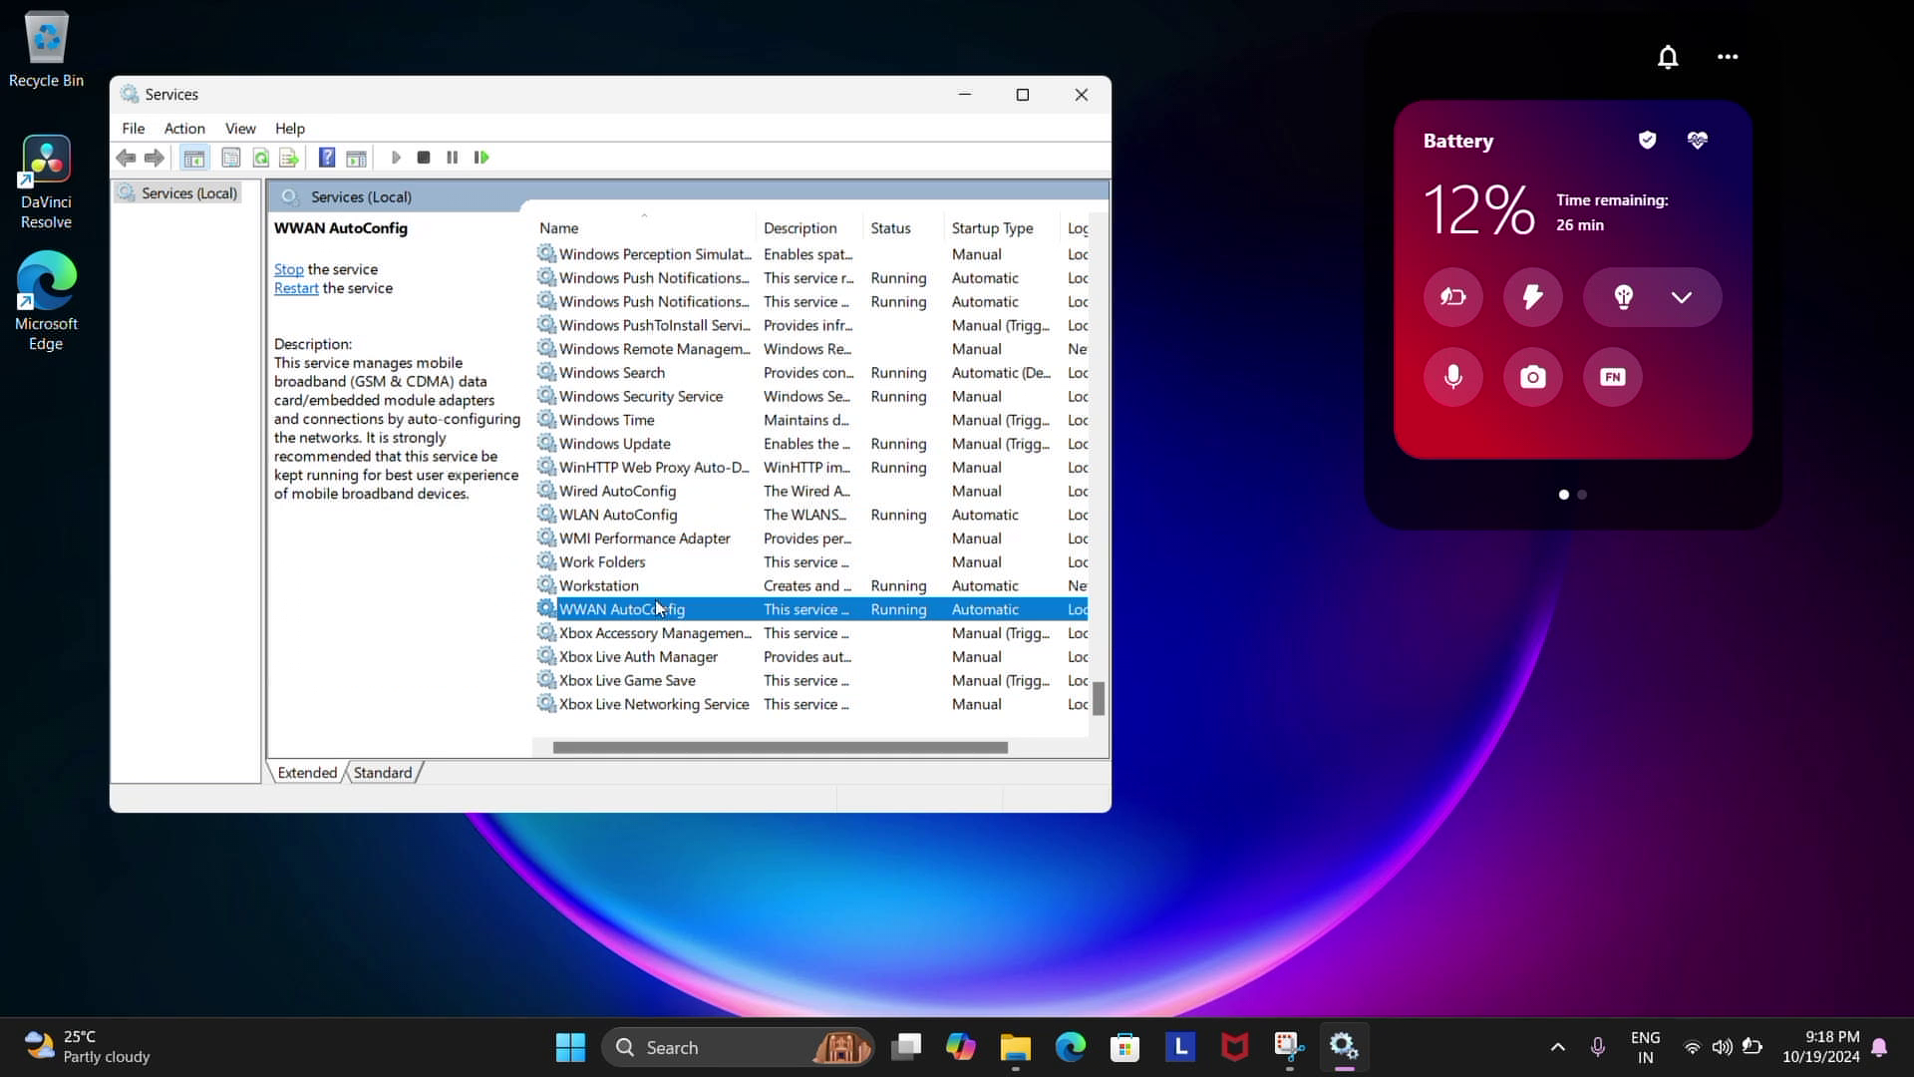
Step: Set the WLAN AutoConfig service's startup type to Automatic and apply it
click(644, 517)
right_click(644, 517)
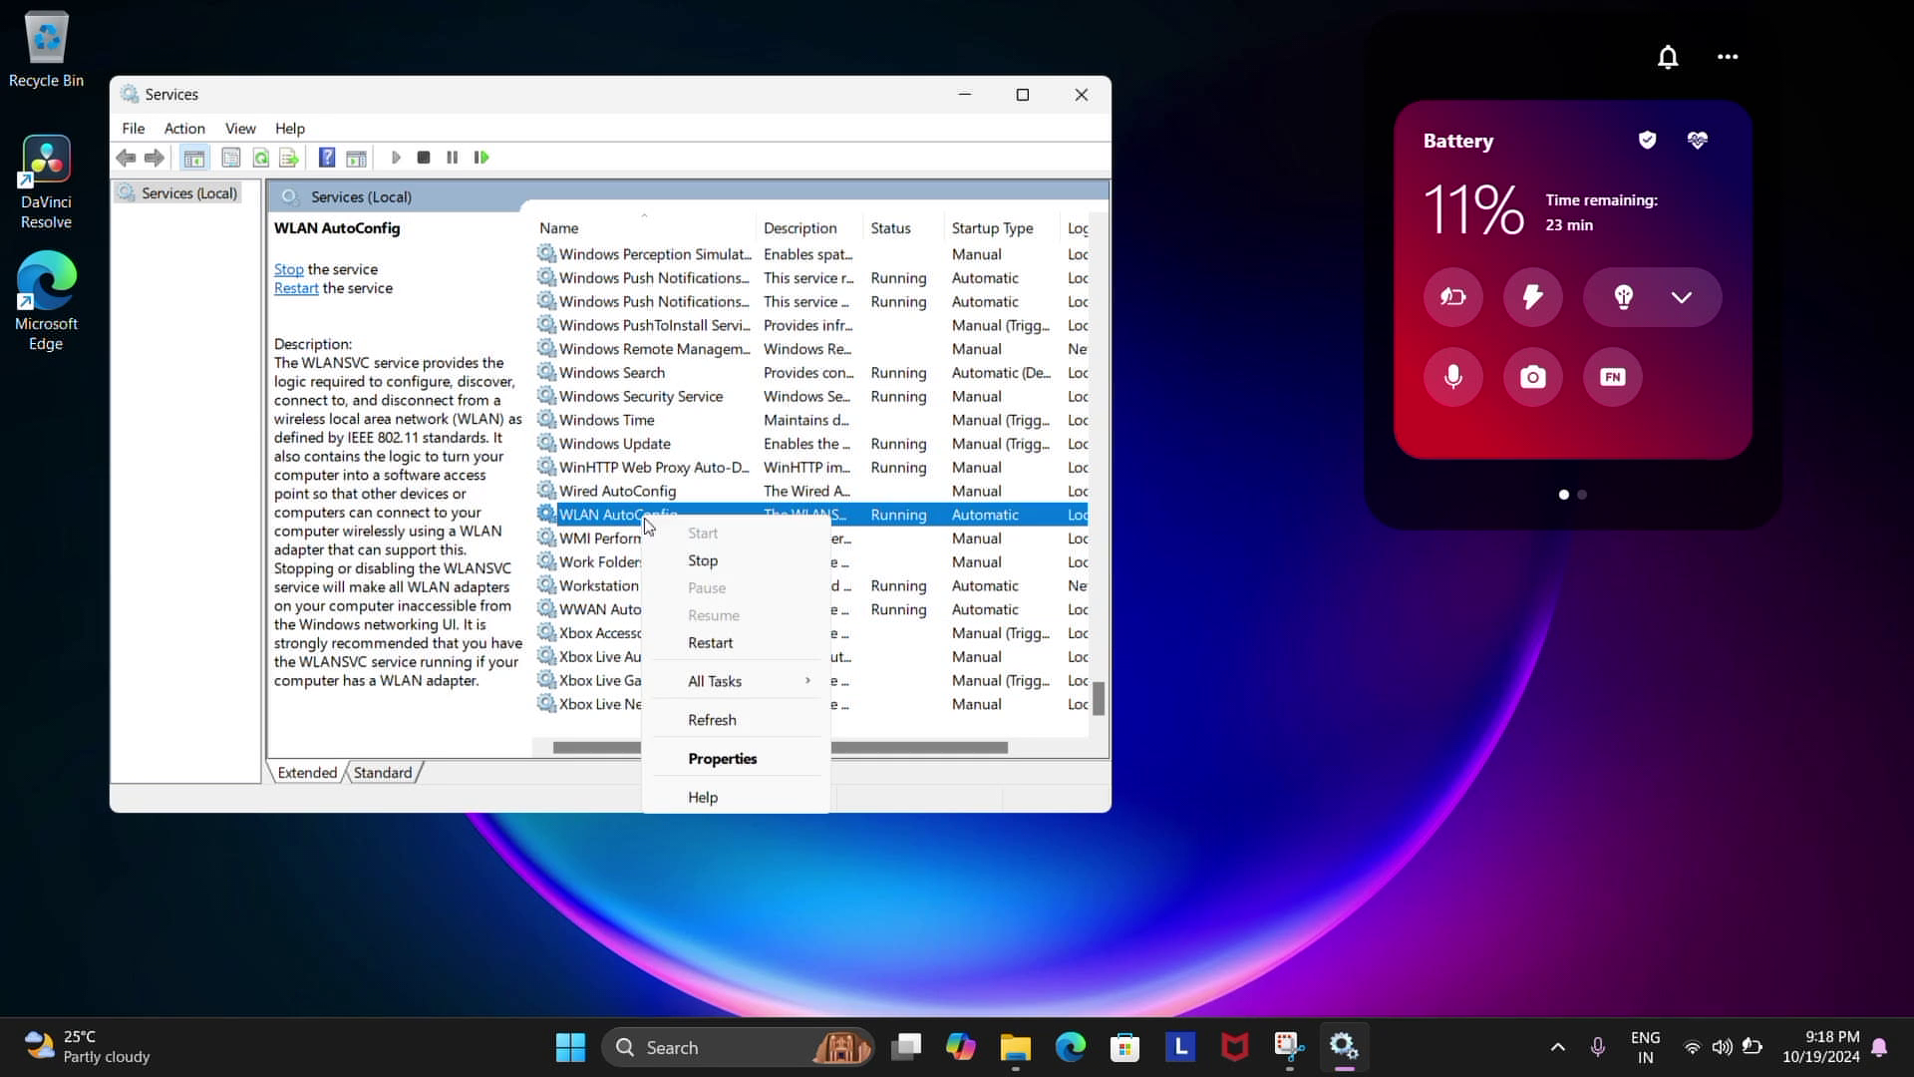
click(723, 759)
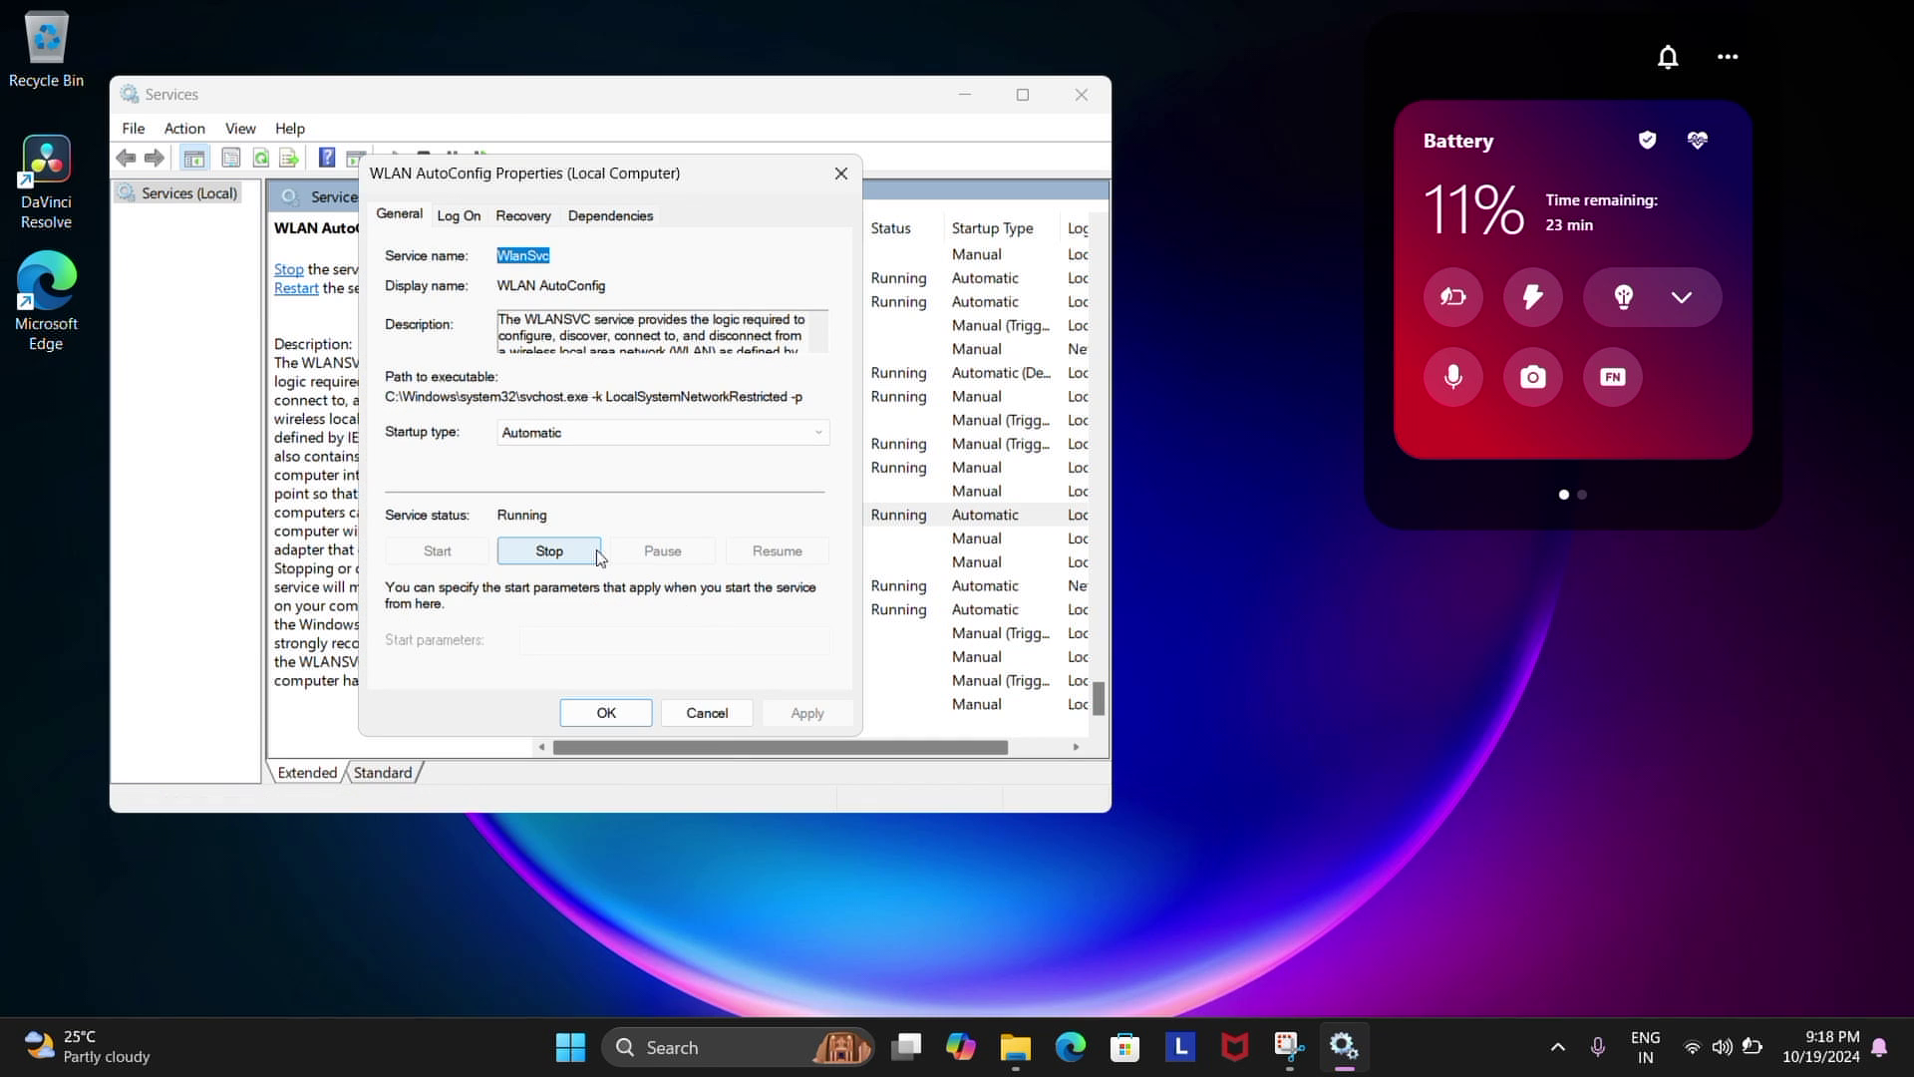
click(533, 437)
click(563, 471)
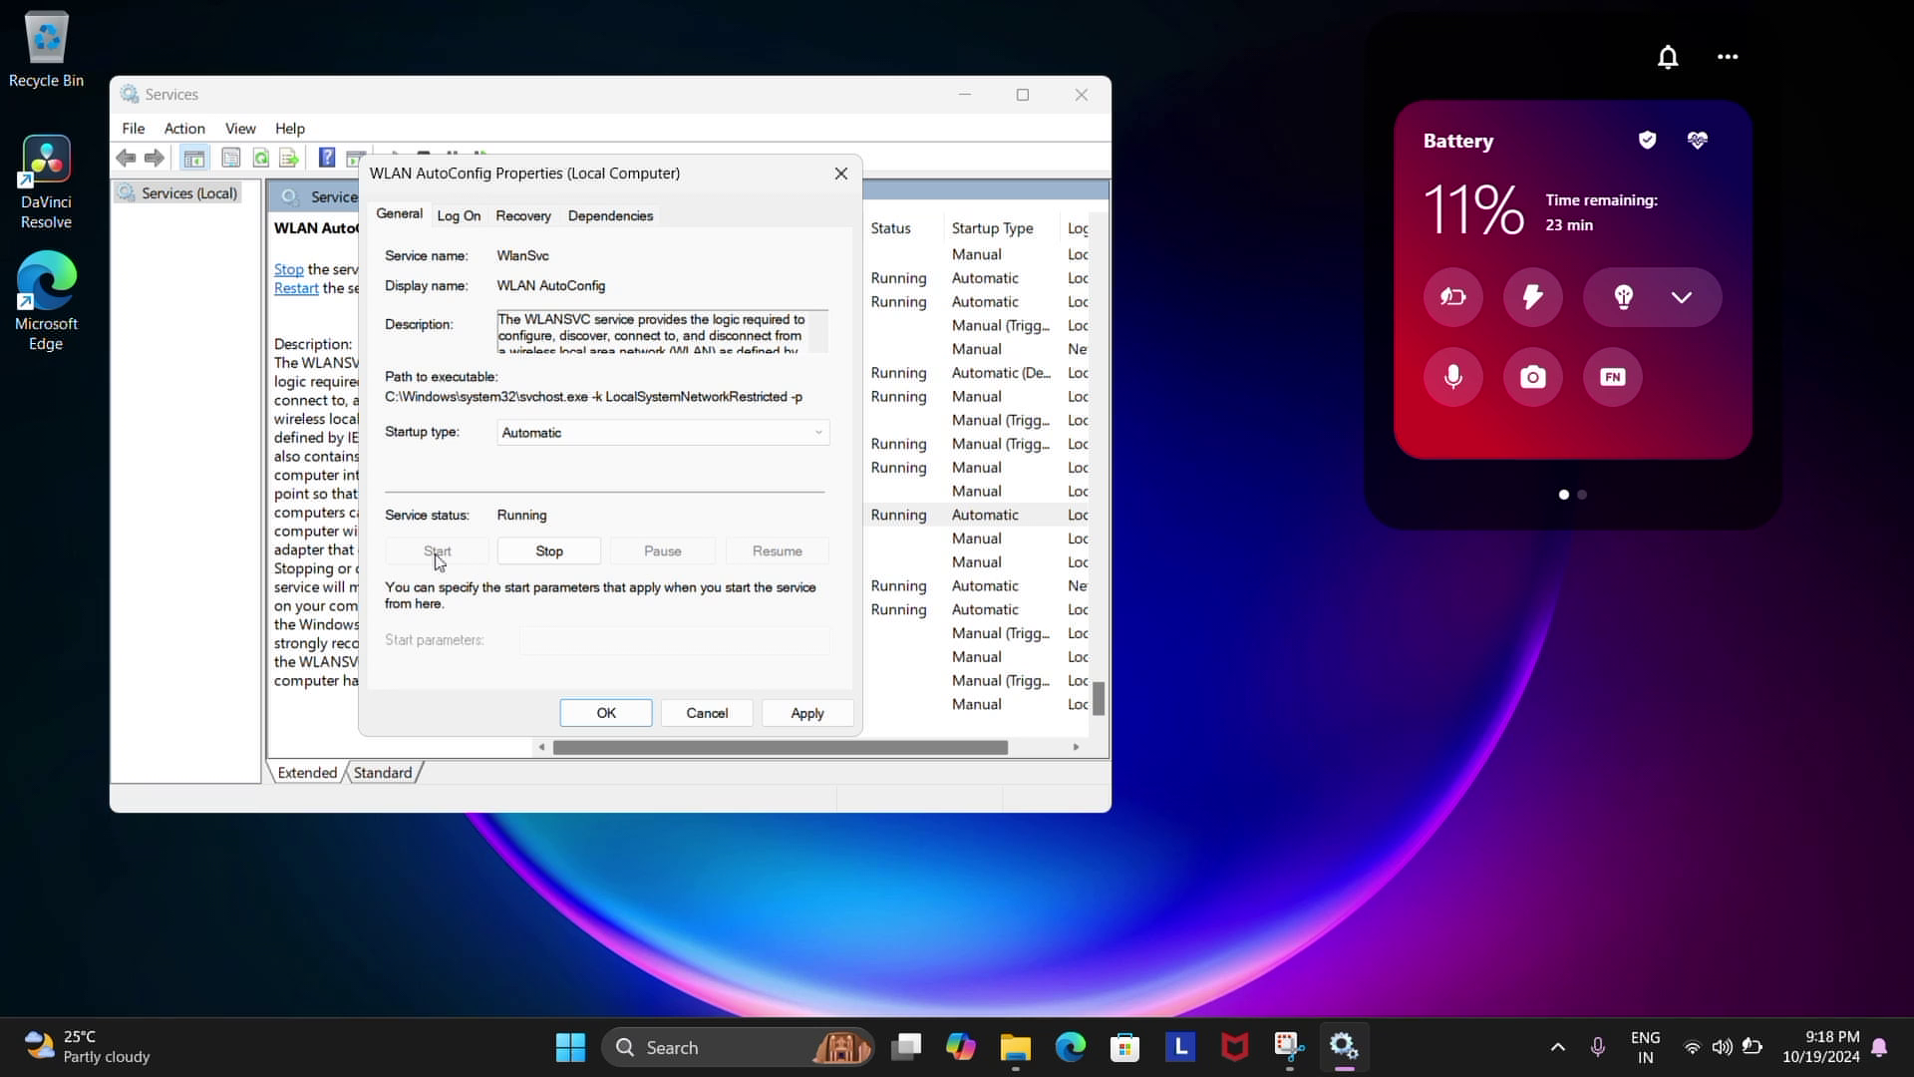
click(641, 714)
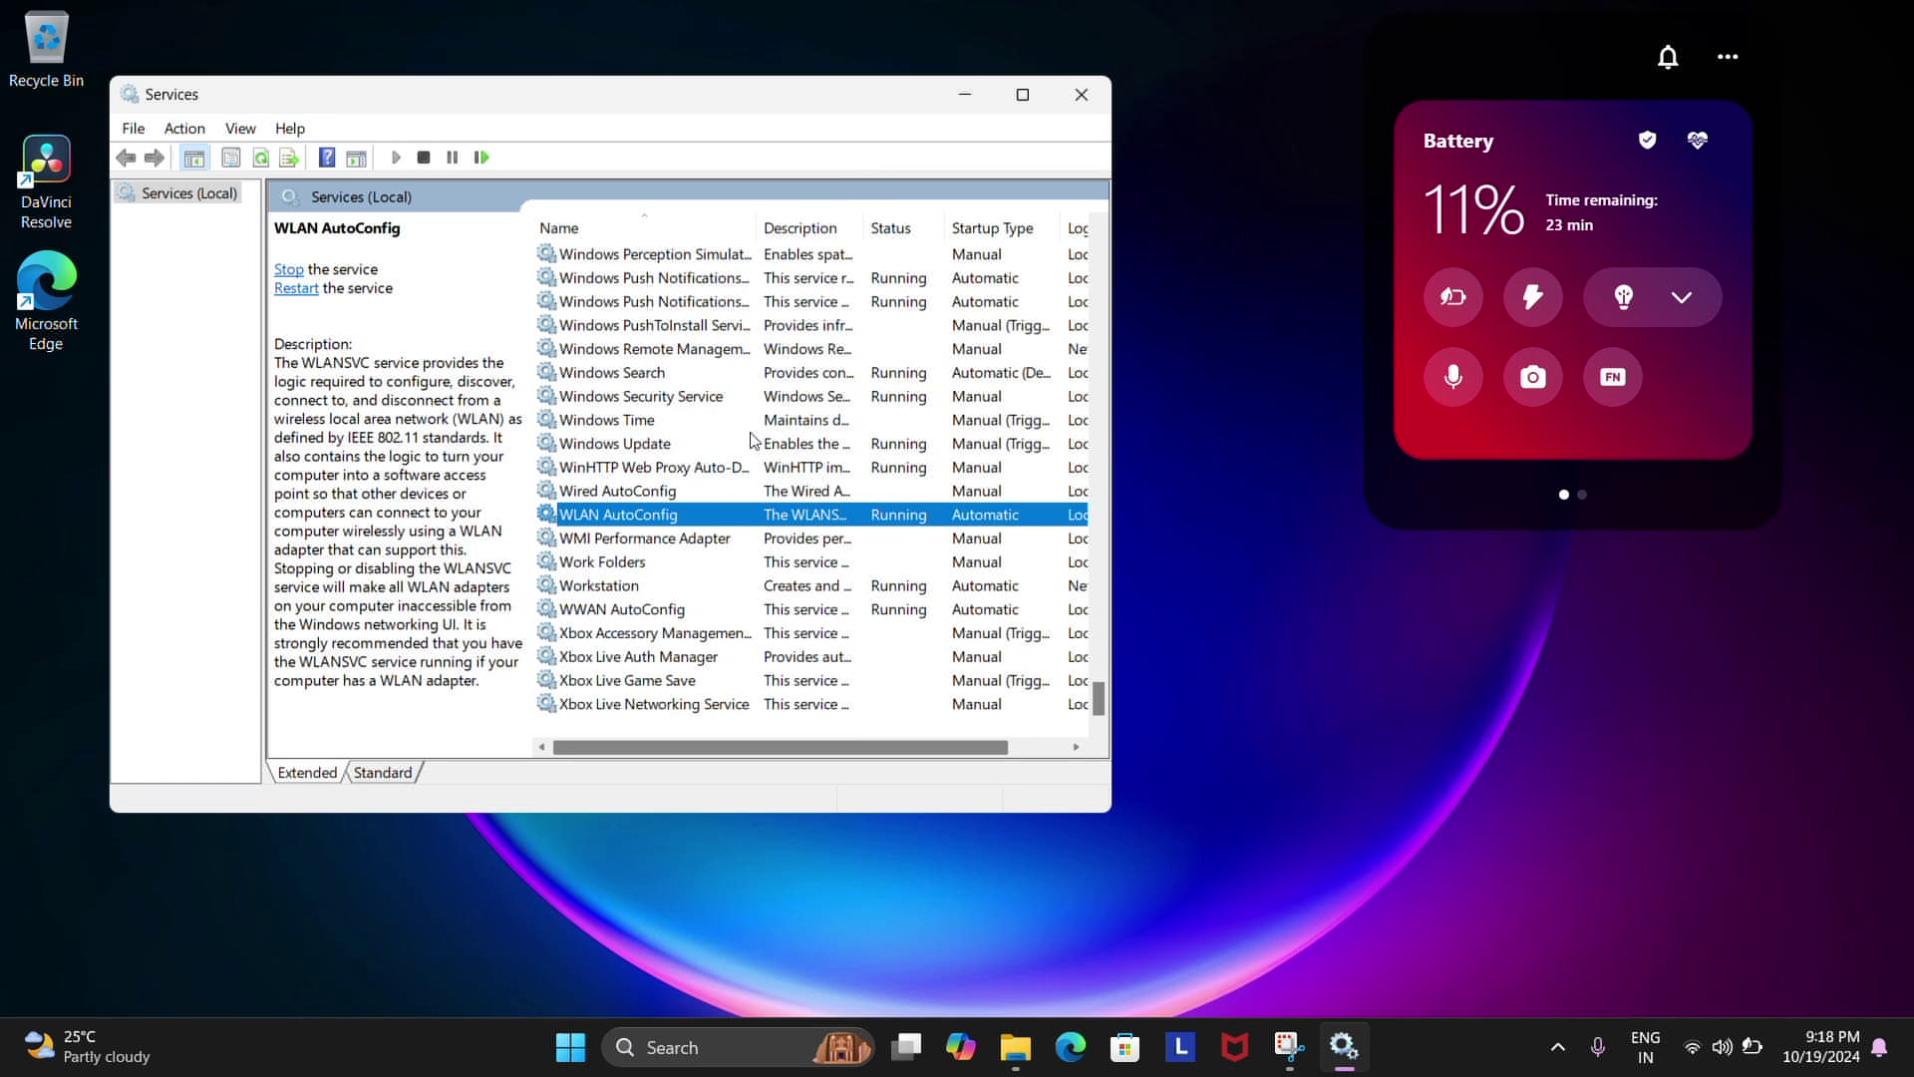
Step: Bring up the WWAN AutoConfig service's properties
click(634, 610)
right_click(634, 612)
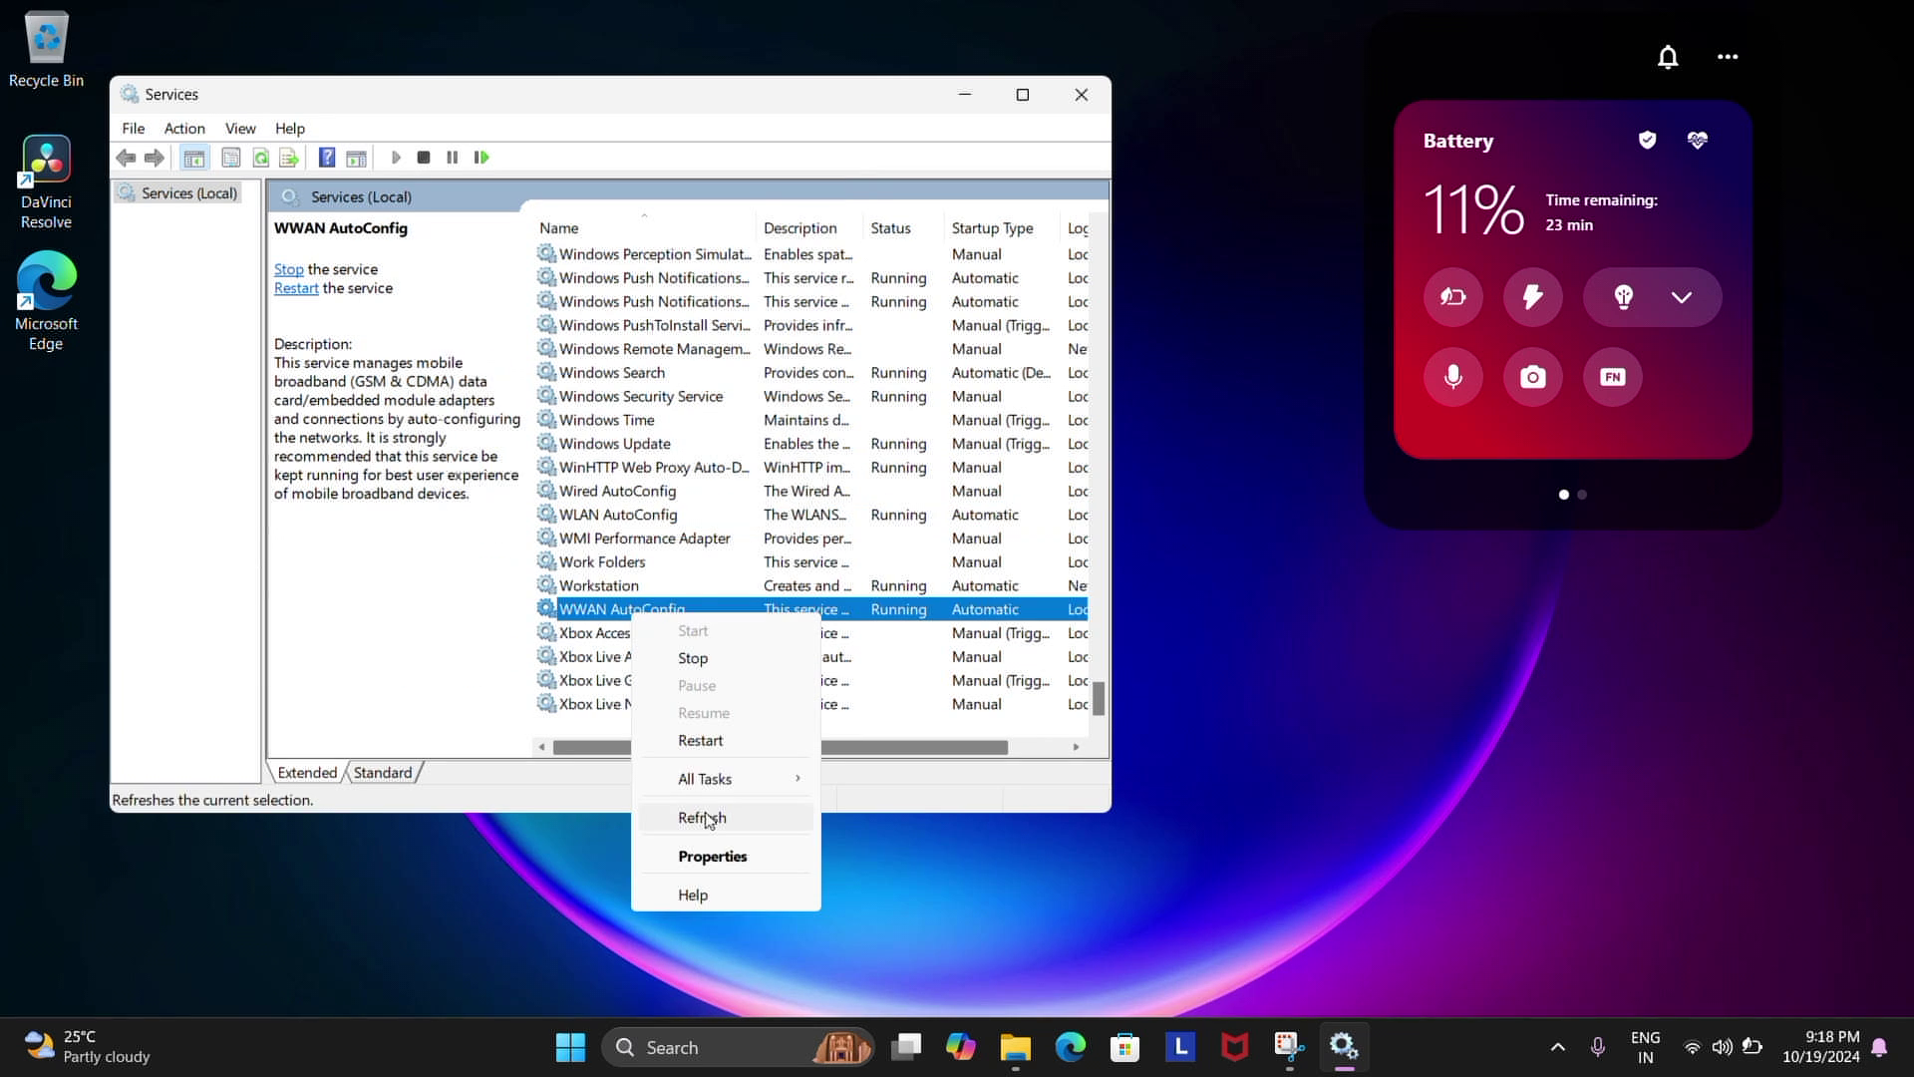
click(707, 857)
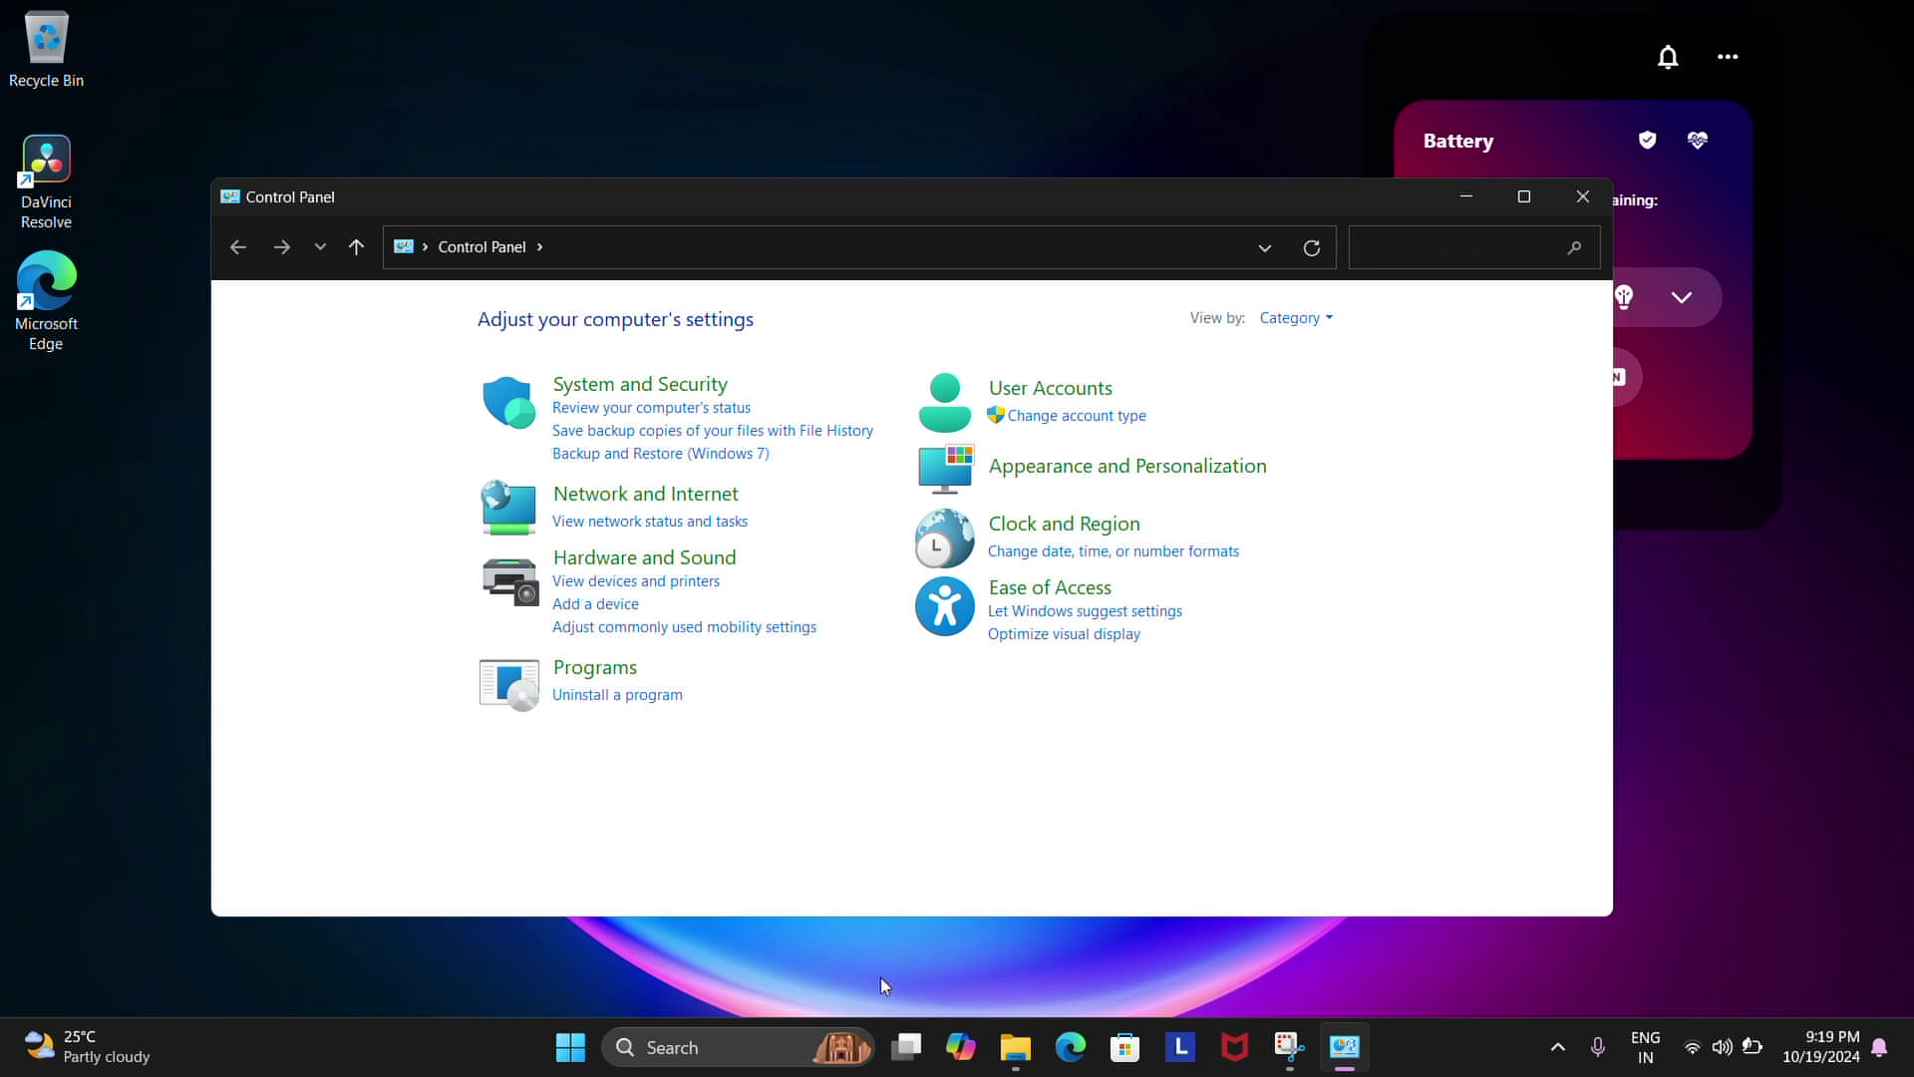
Step: Review the Advanced tab of Internet Options under Network and Internet, then close it
click(670, 497)
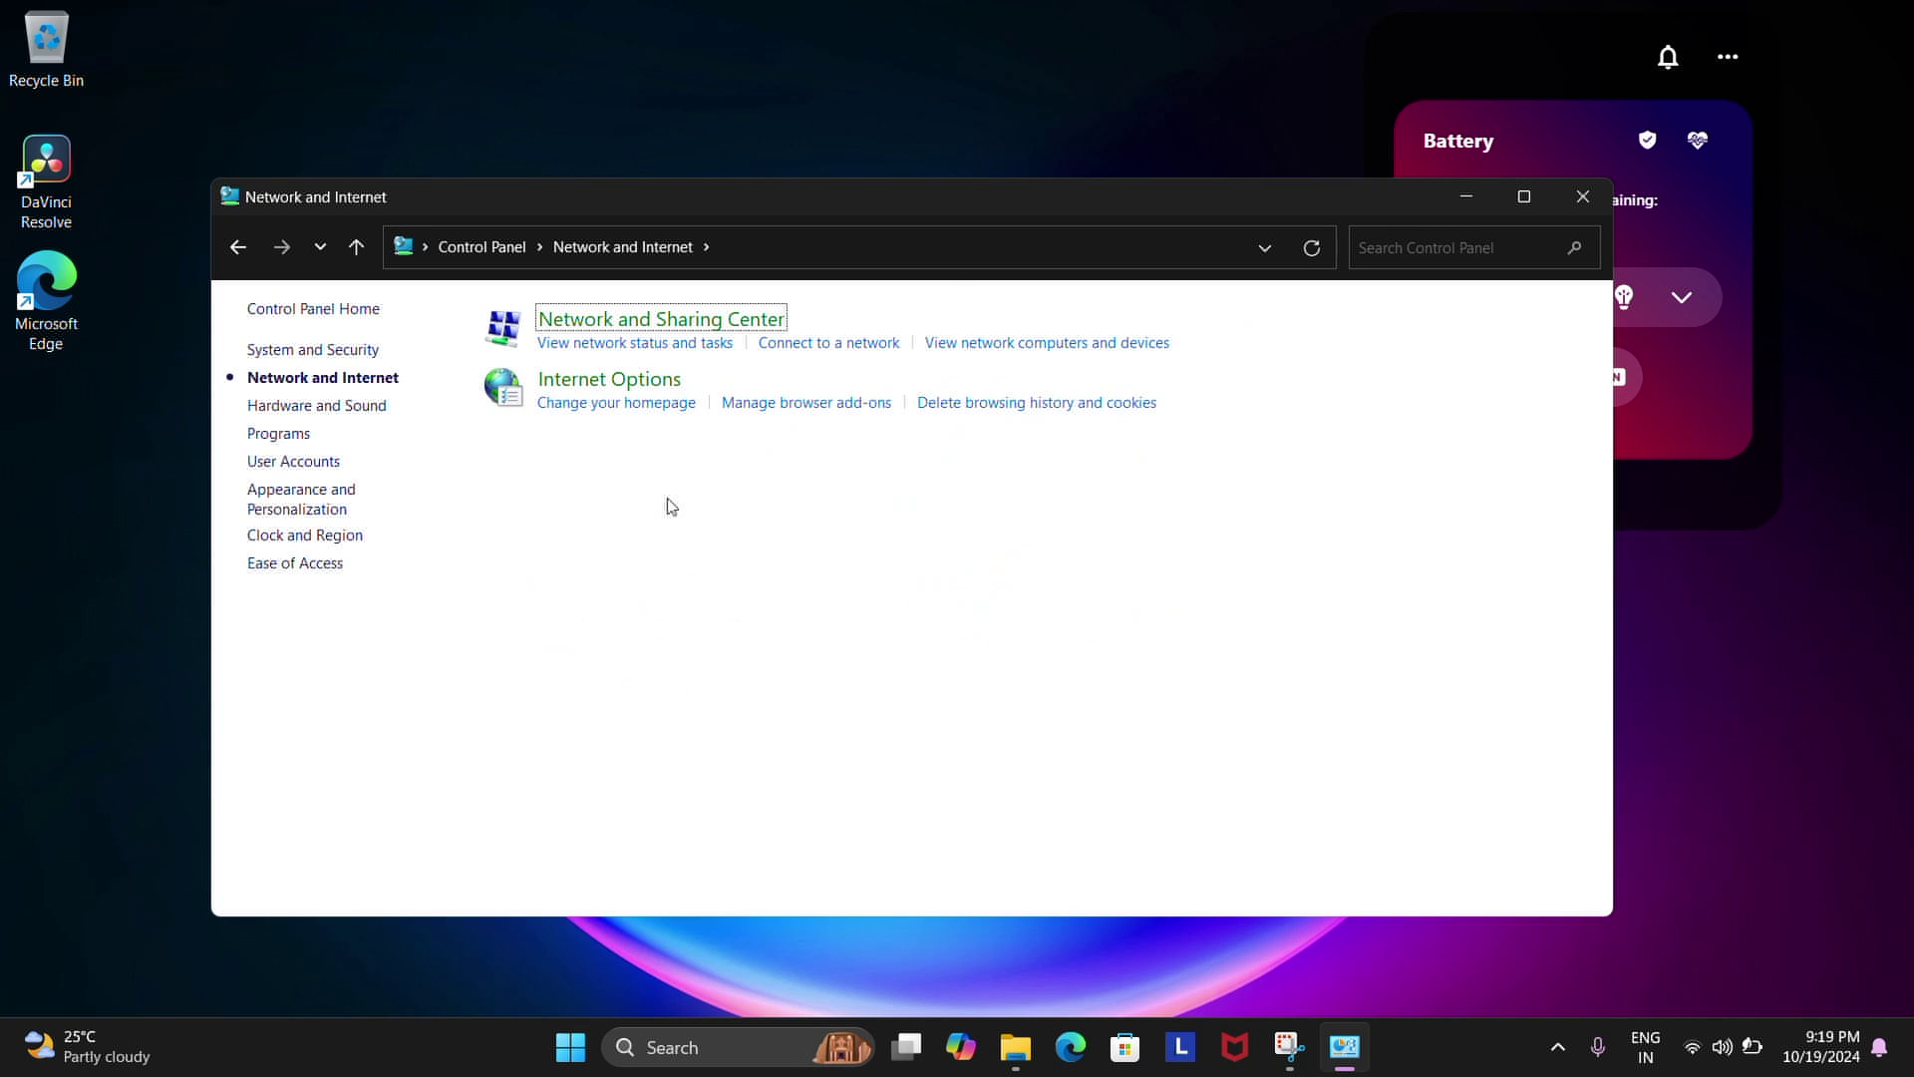
click(617, 387)
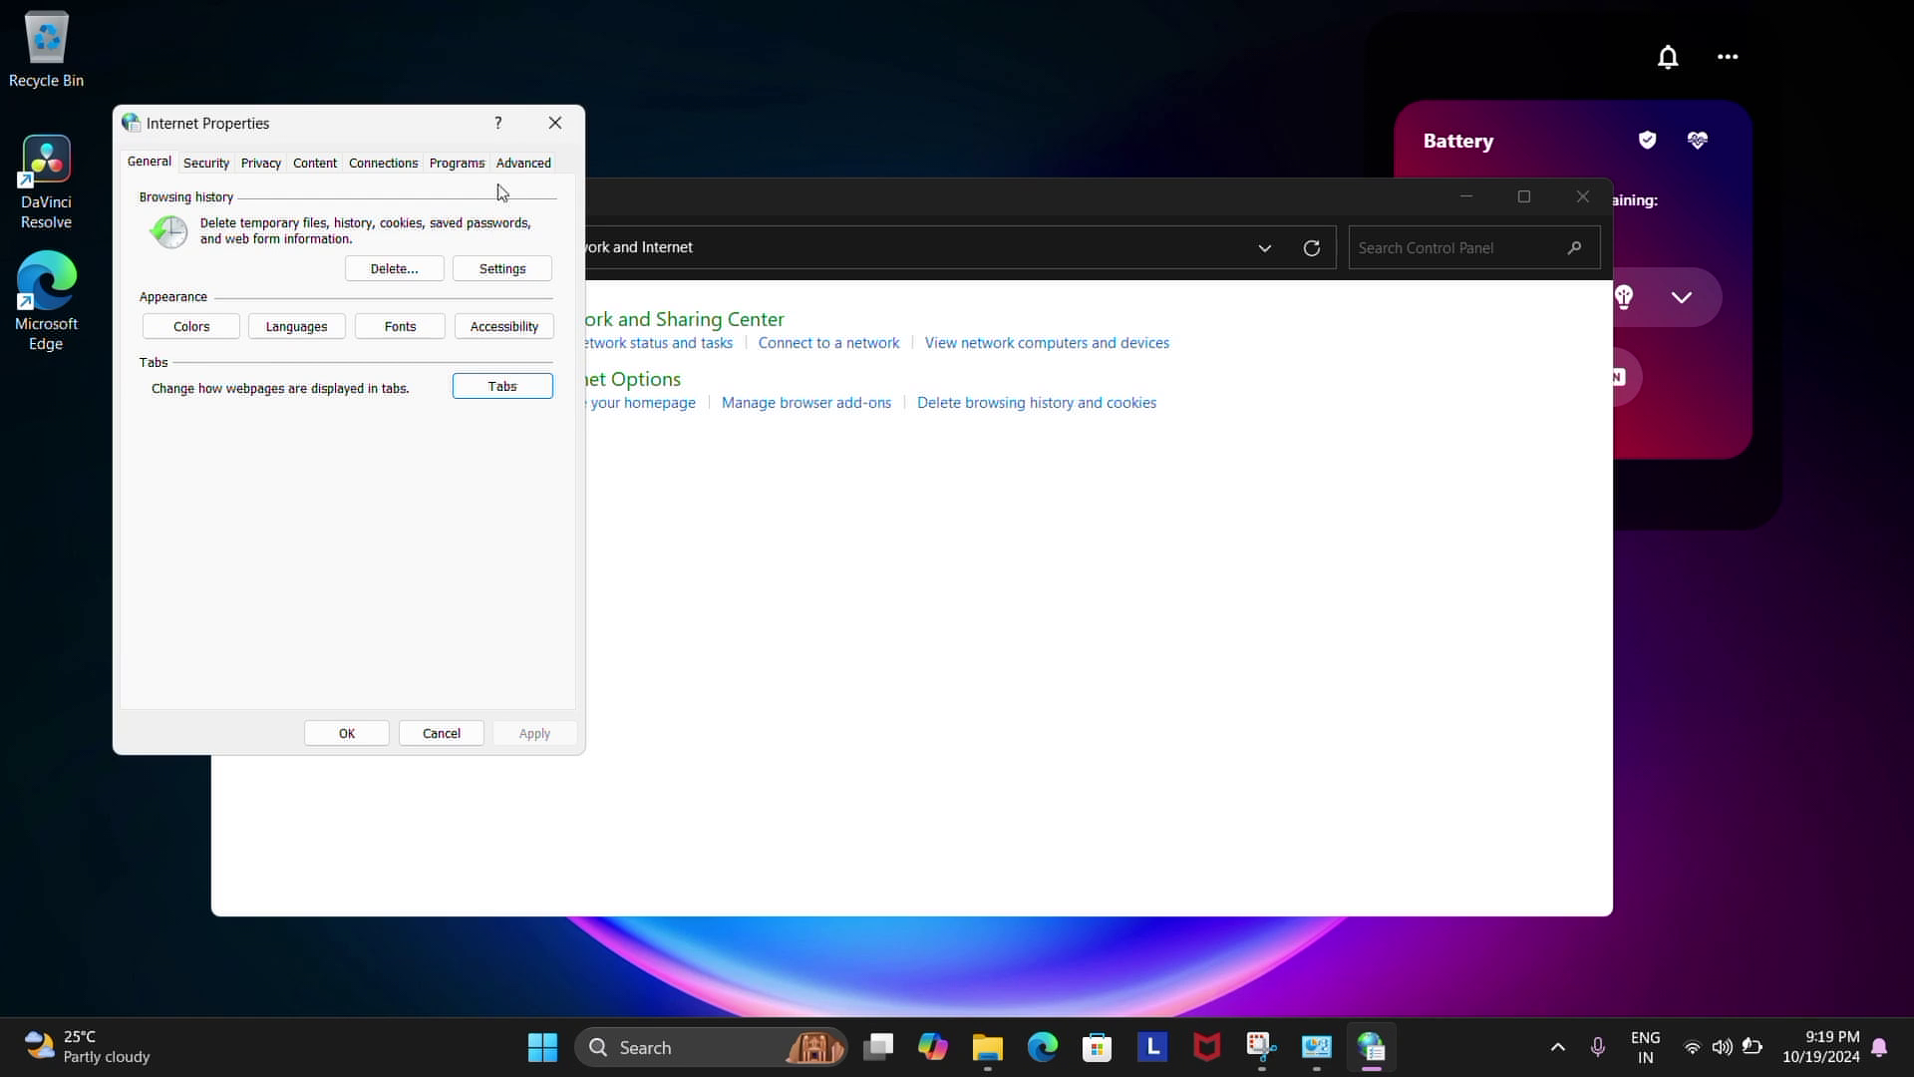
click(521, 164)
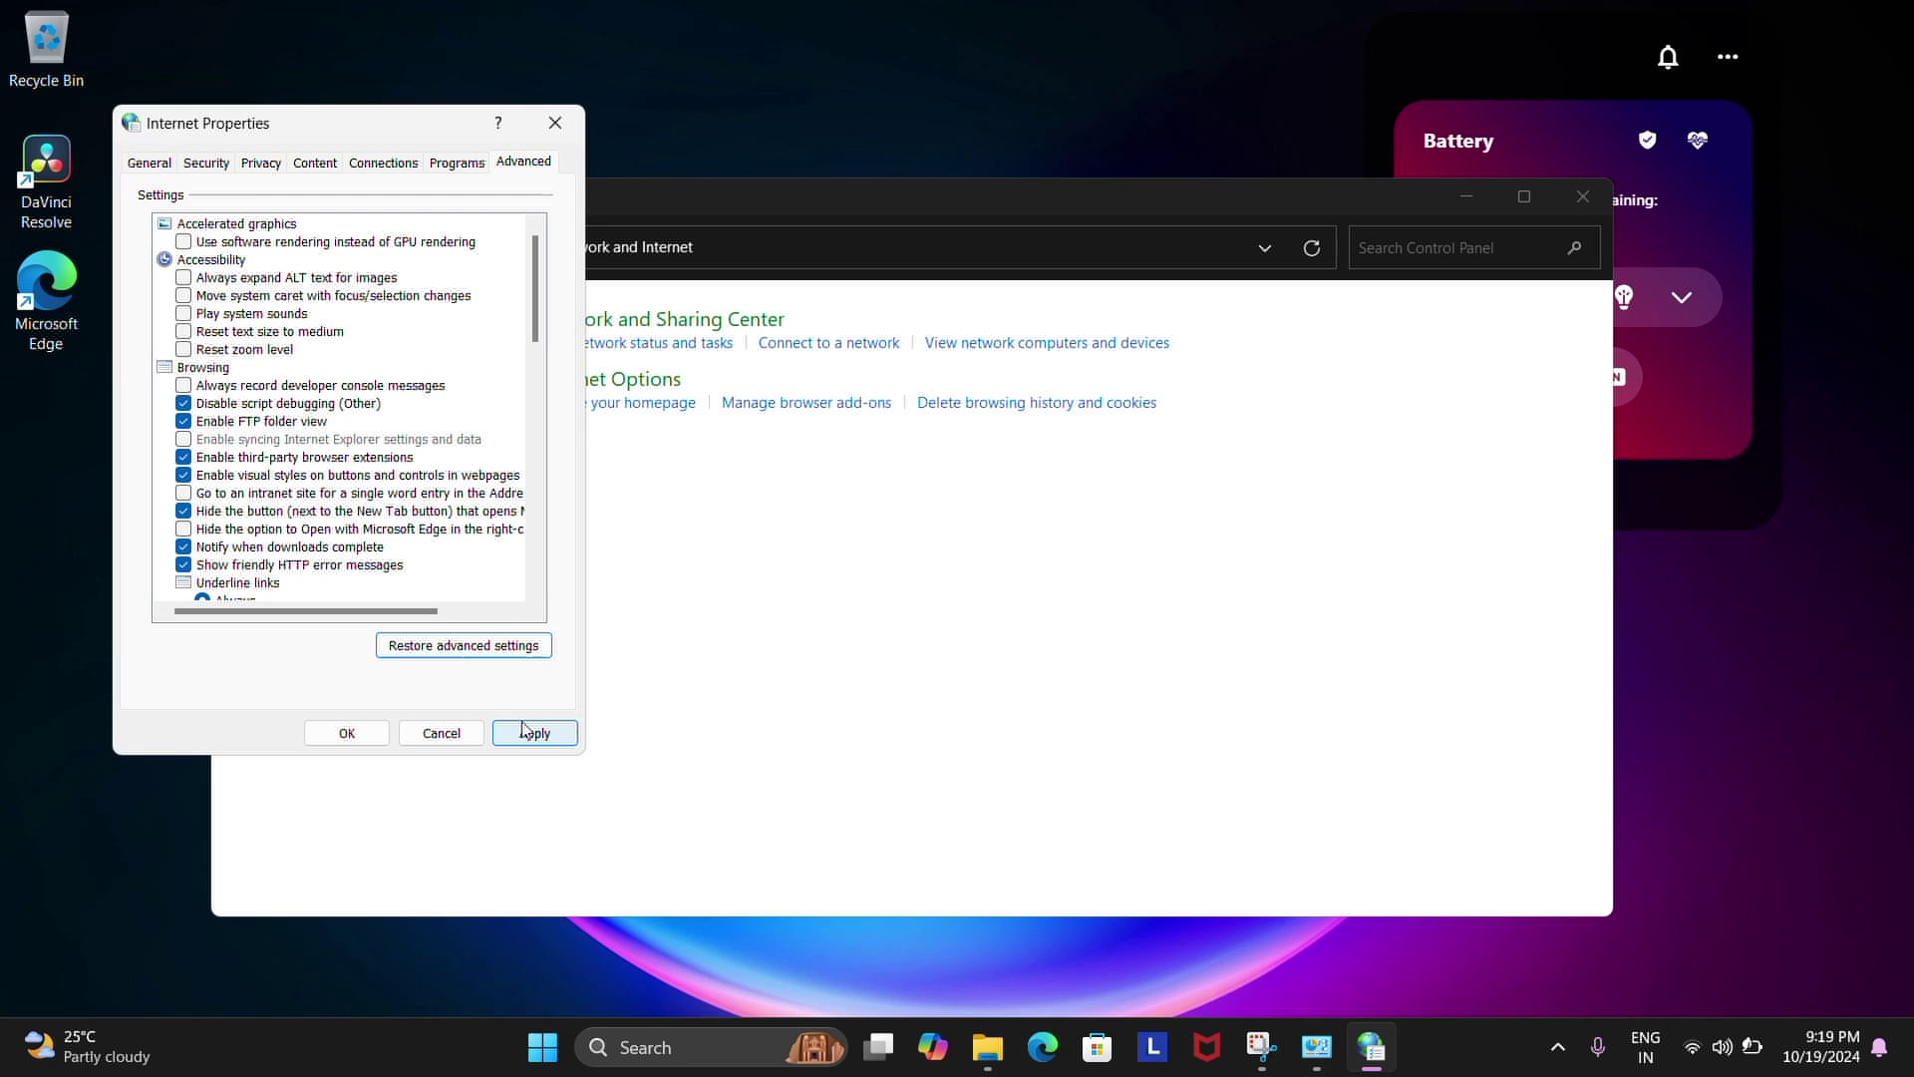
click(346, 733)
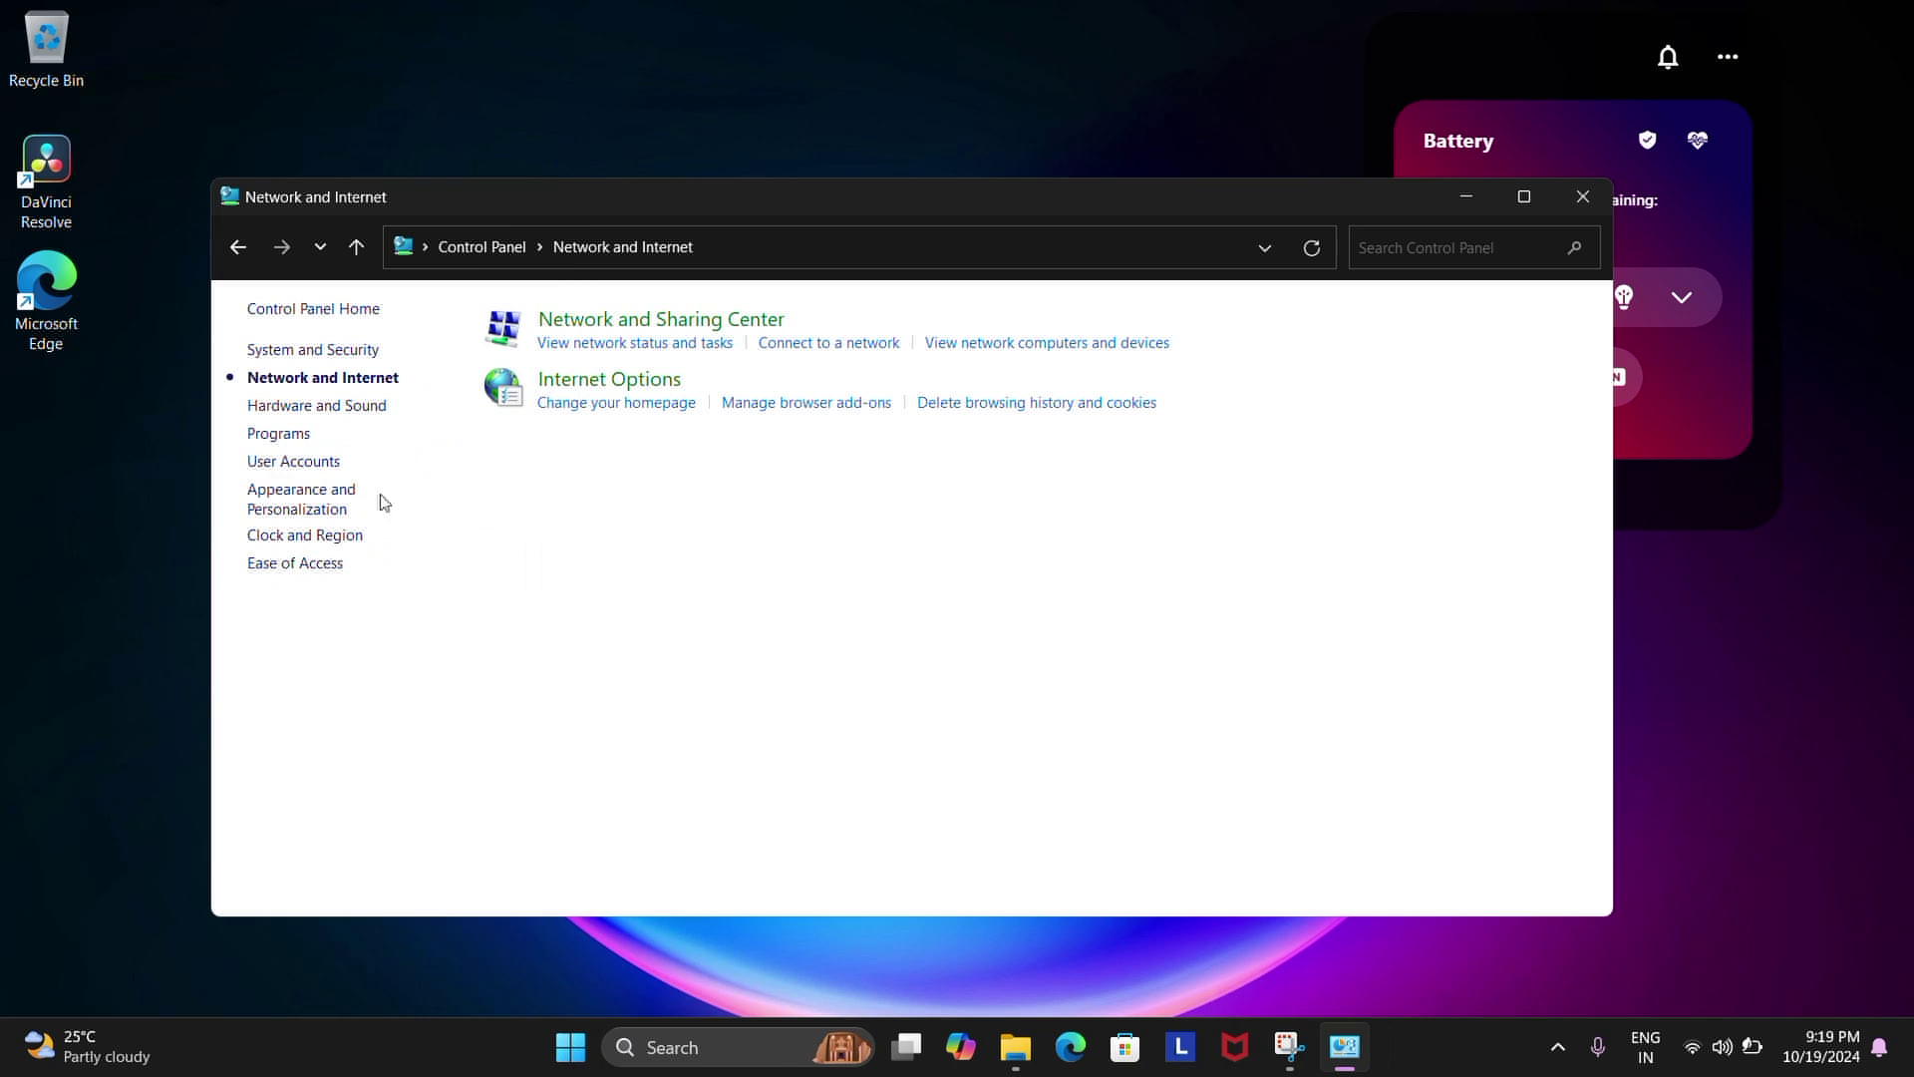
Step: In Internet Options' LAN settings, enable Automatically detect settings and confirm
click(616, 380)
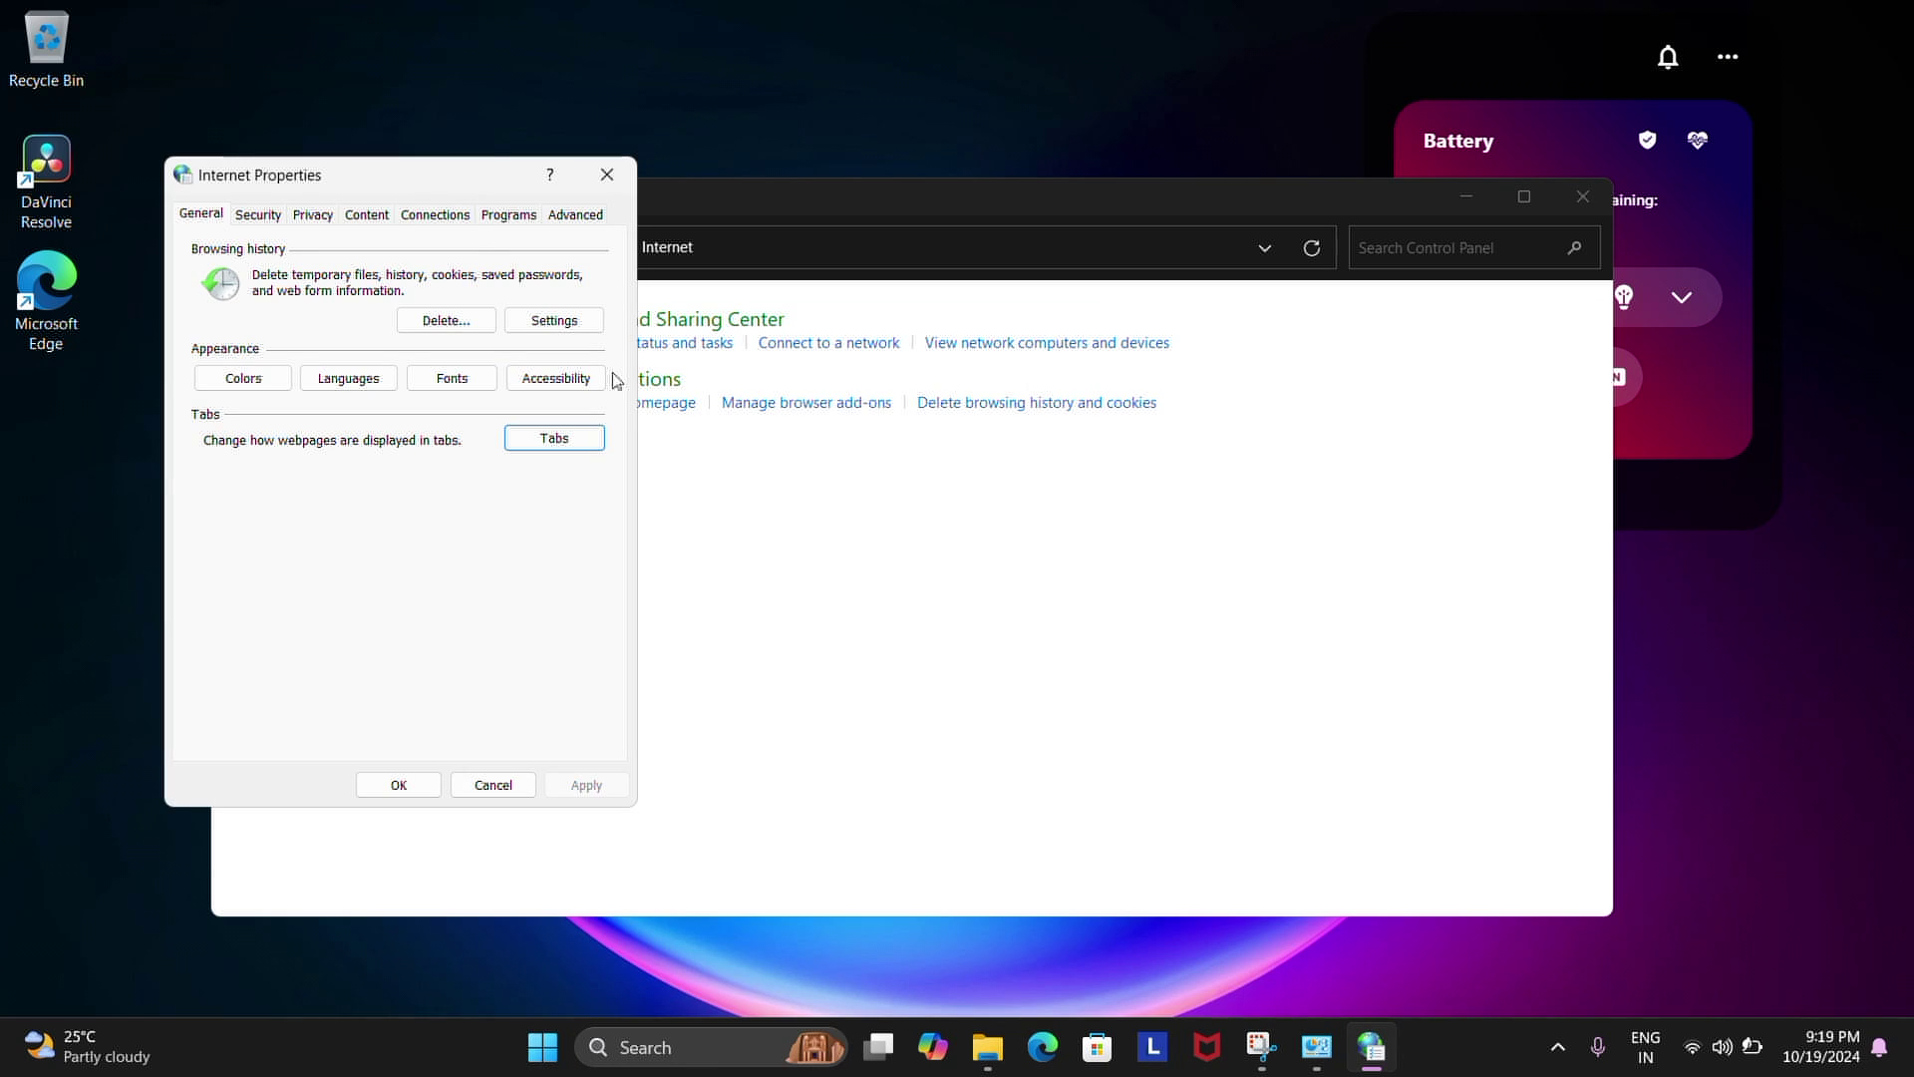
click(437, 213)
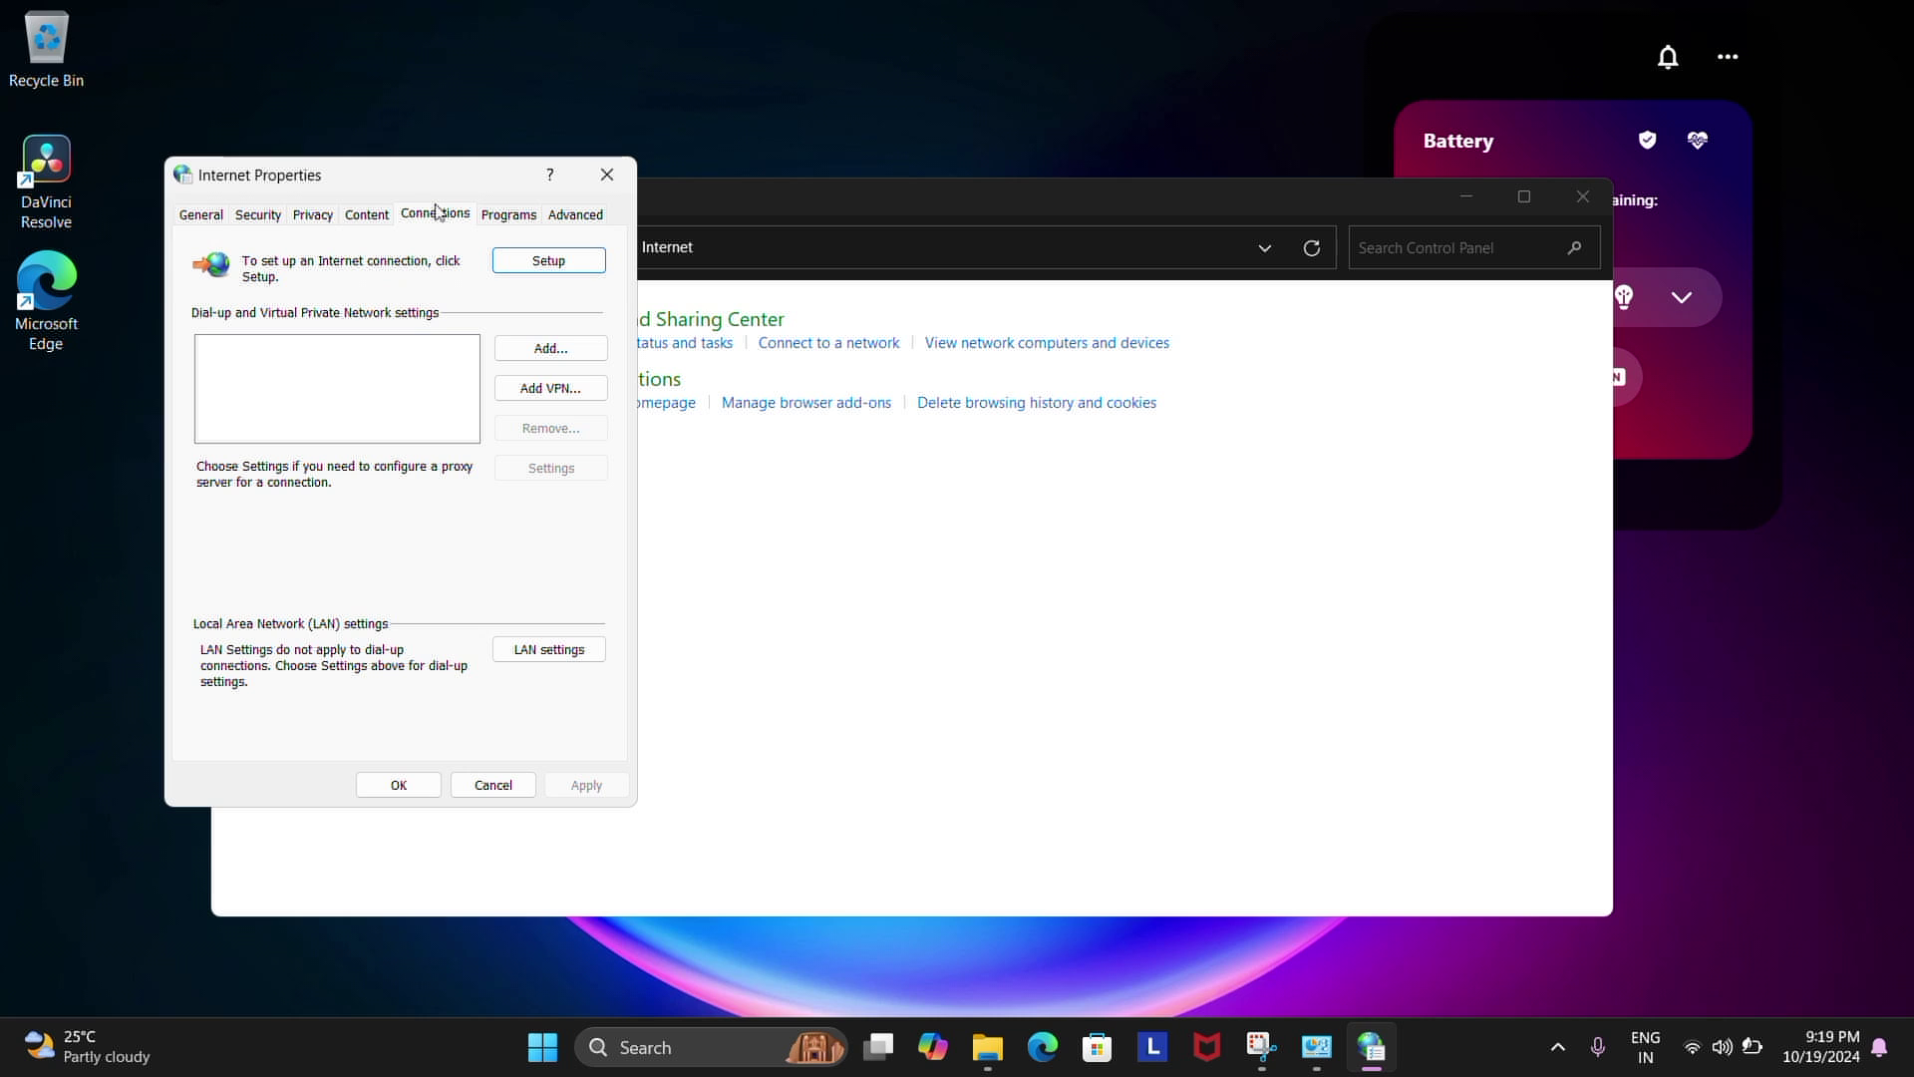
click(542, 652)
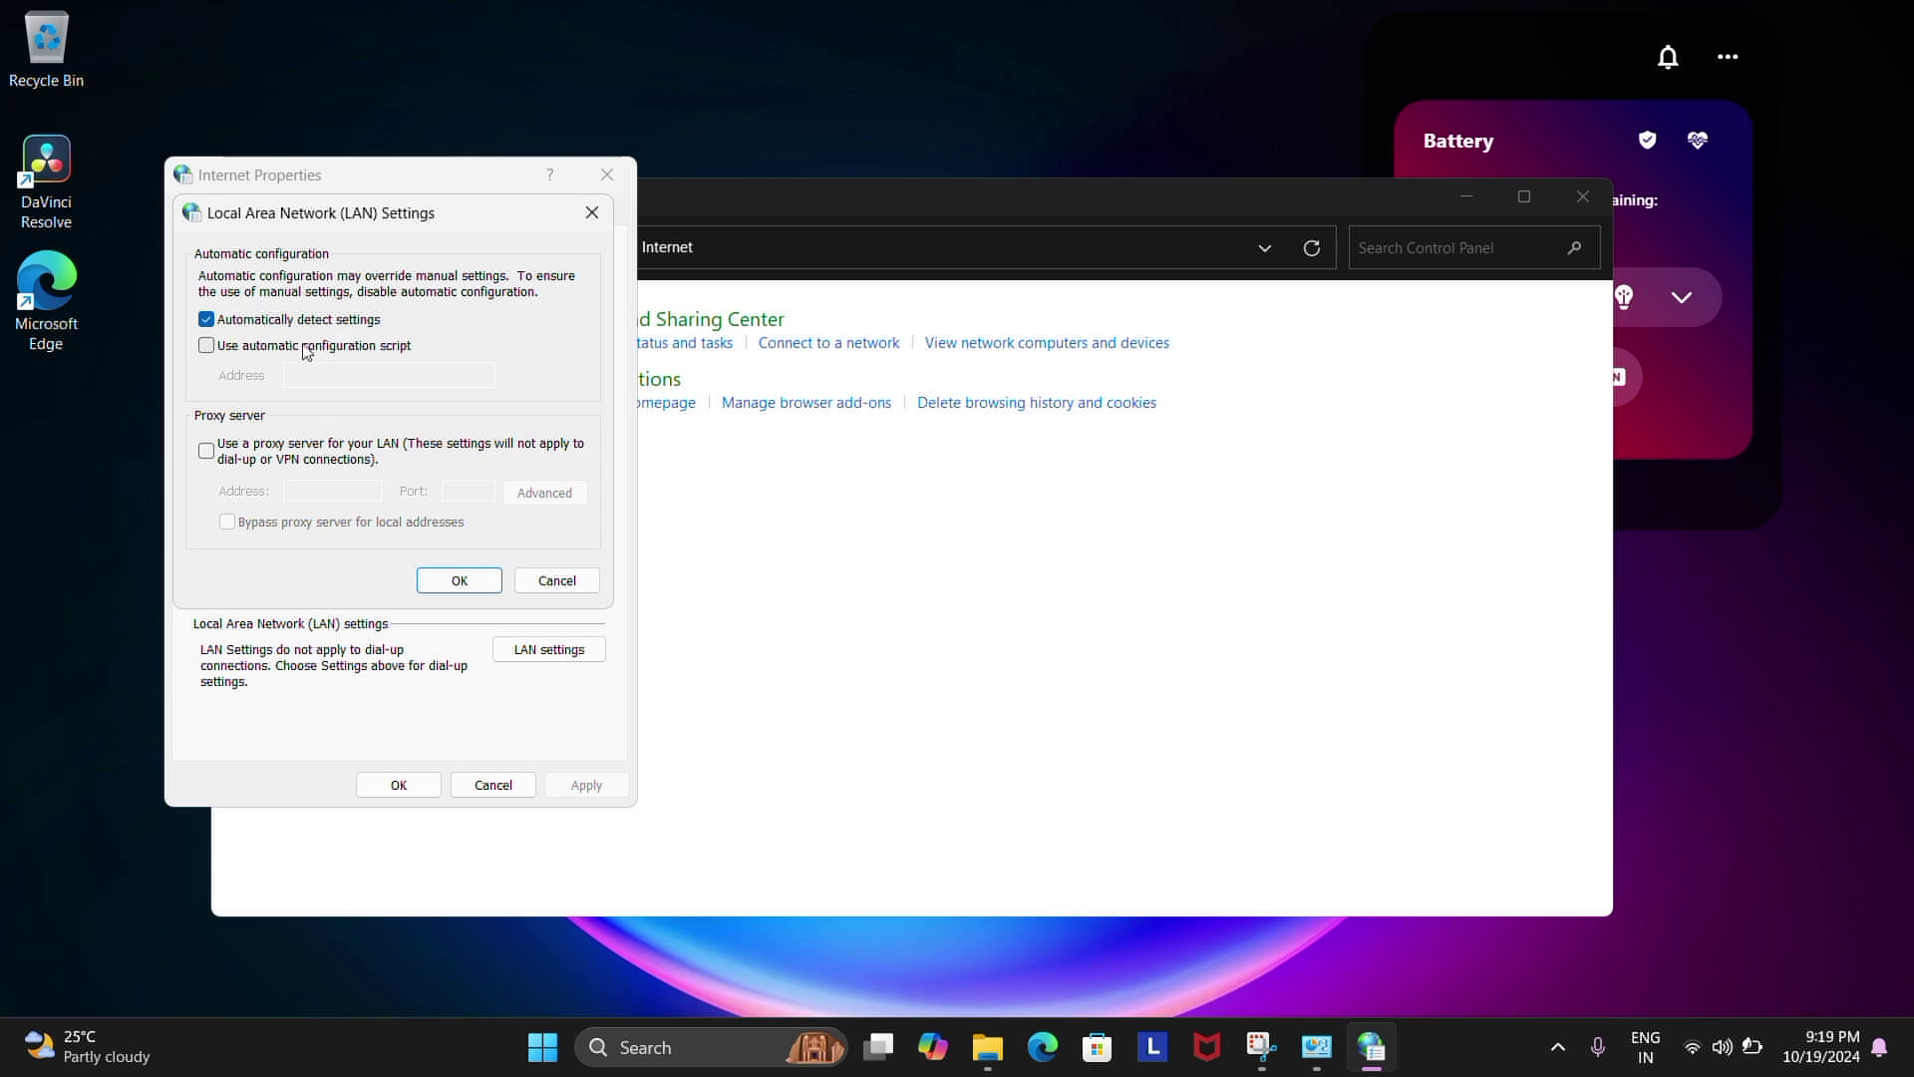
click(206, 319)
click(458, 580)
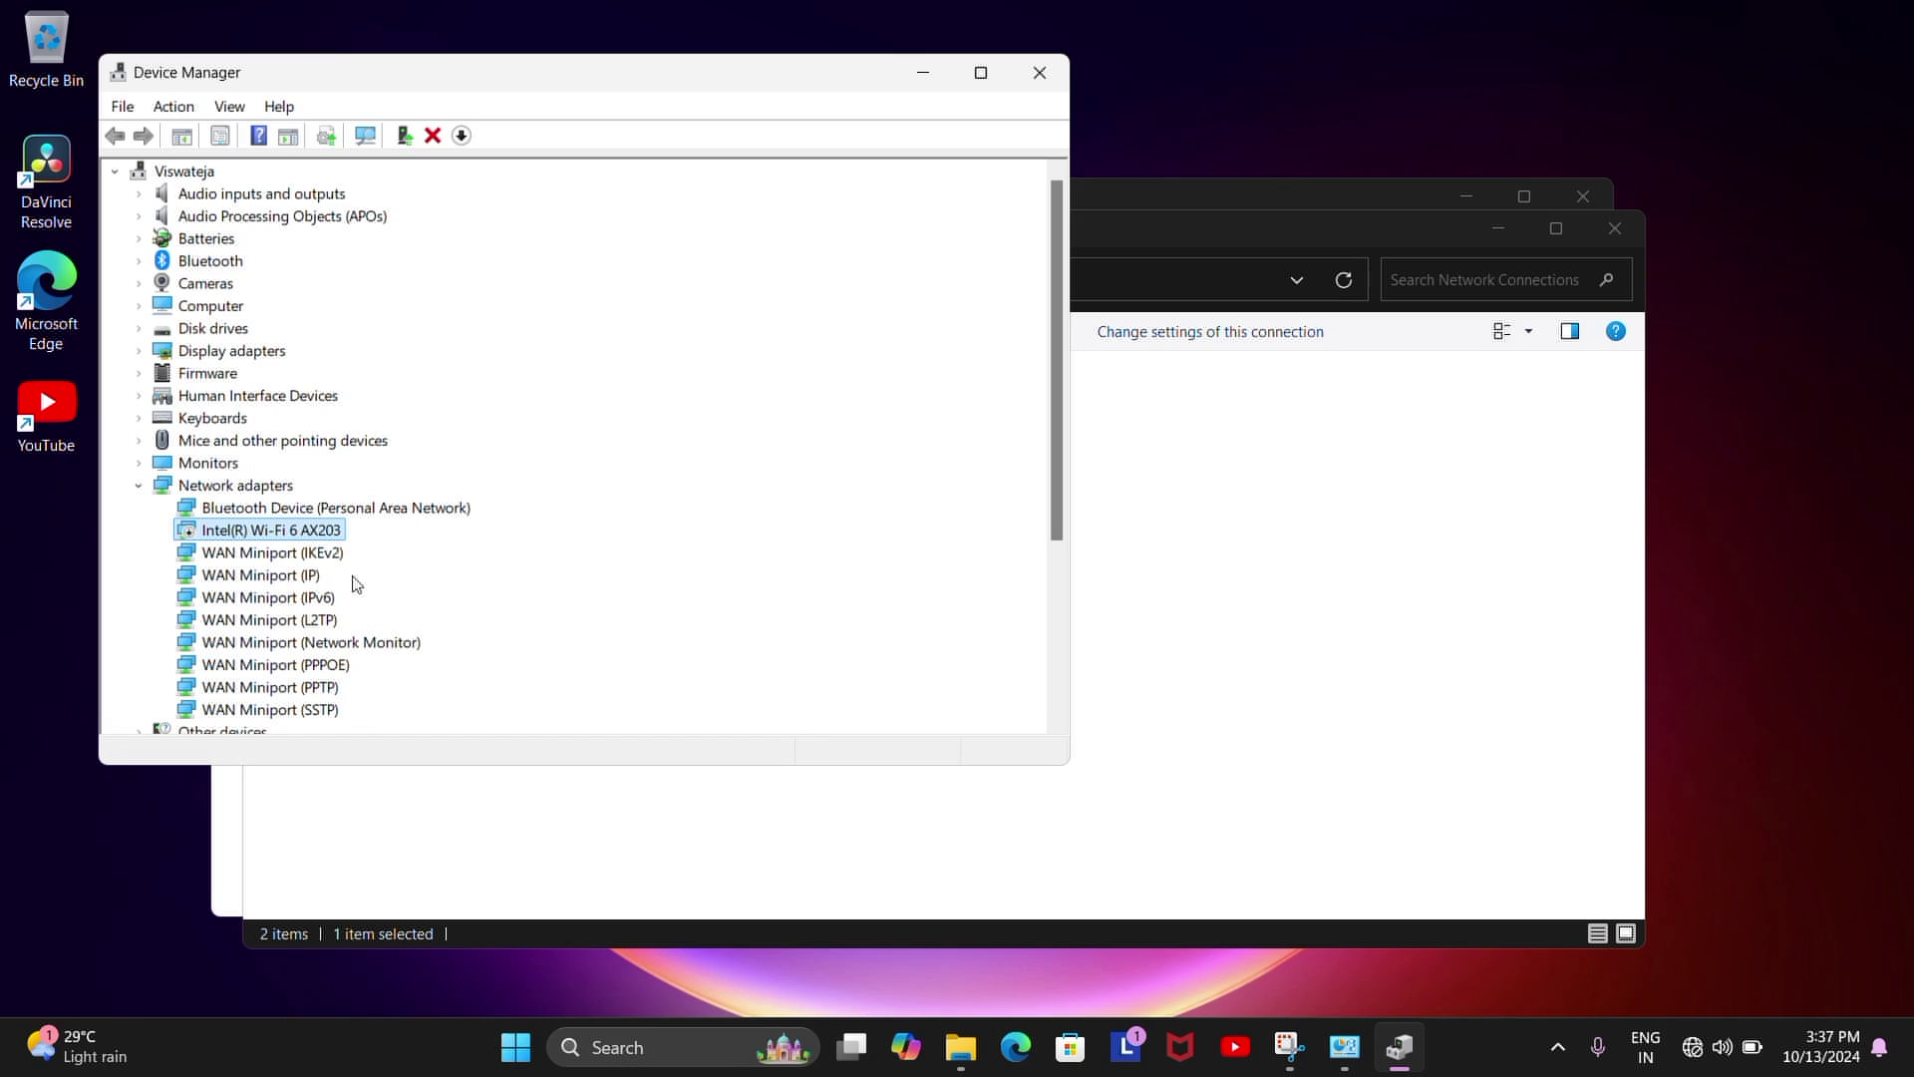
Step: Uninstall the Intel(R) Wi-Fi 6 AX203 device, then scan for hardware changes to reinstall it
right_click(297, 536)
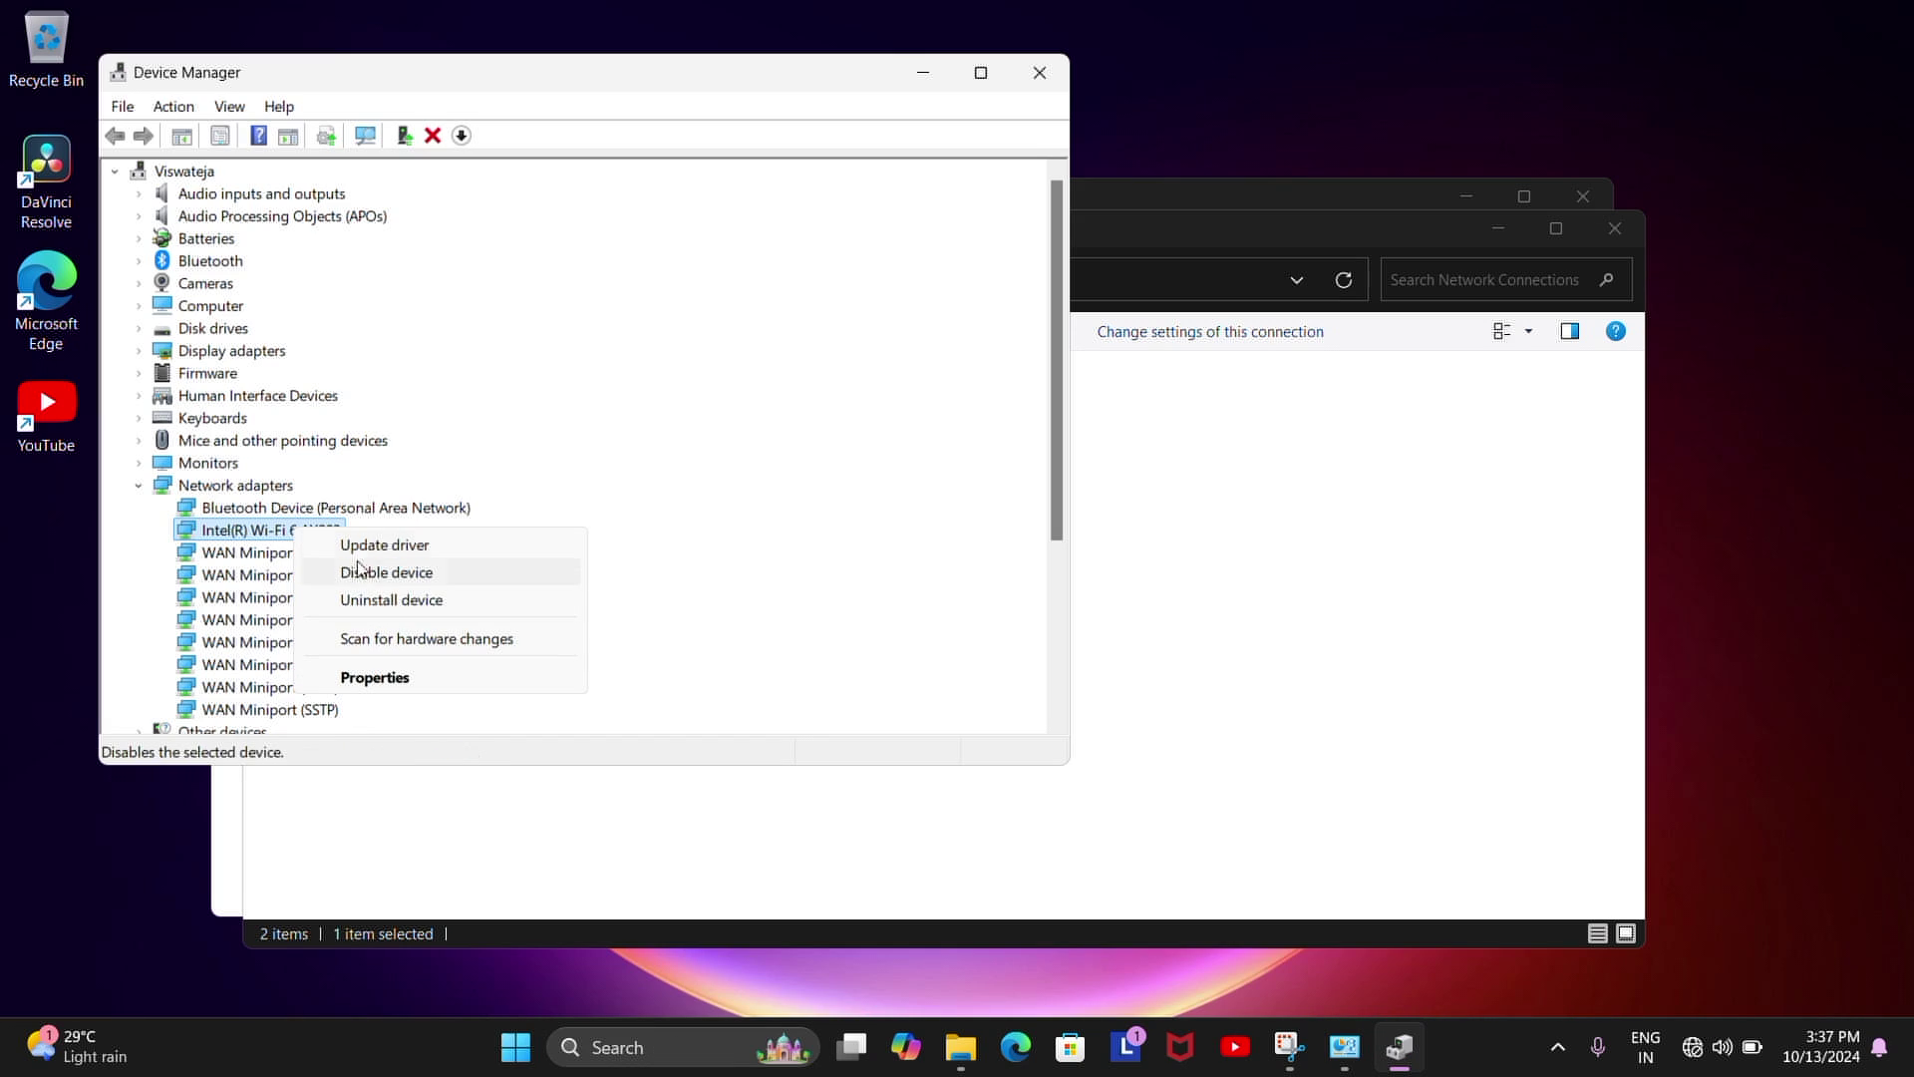
click(395, 600)
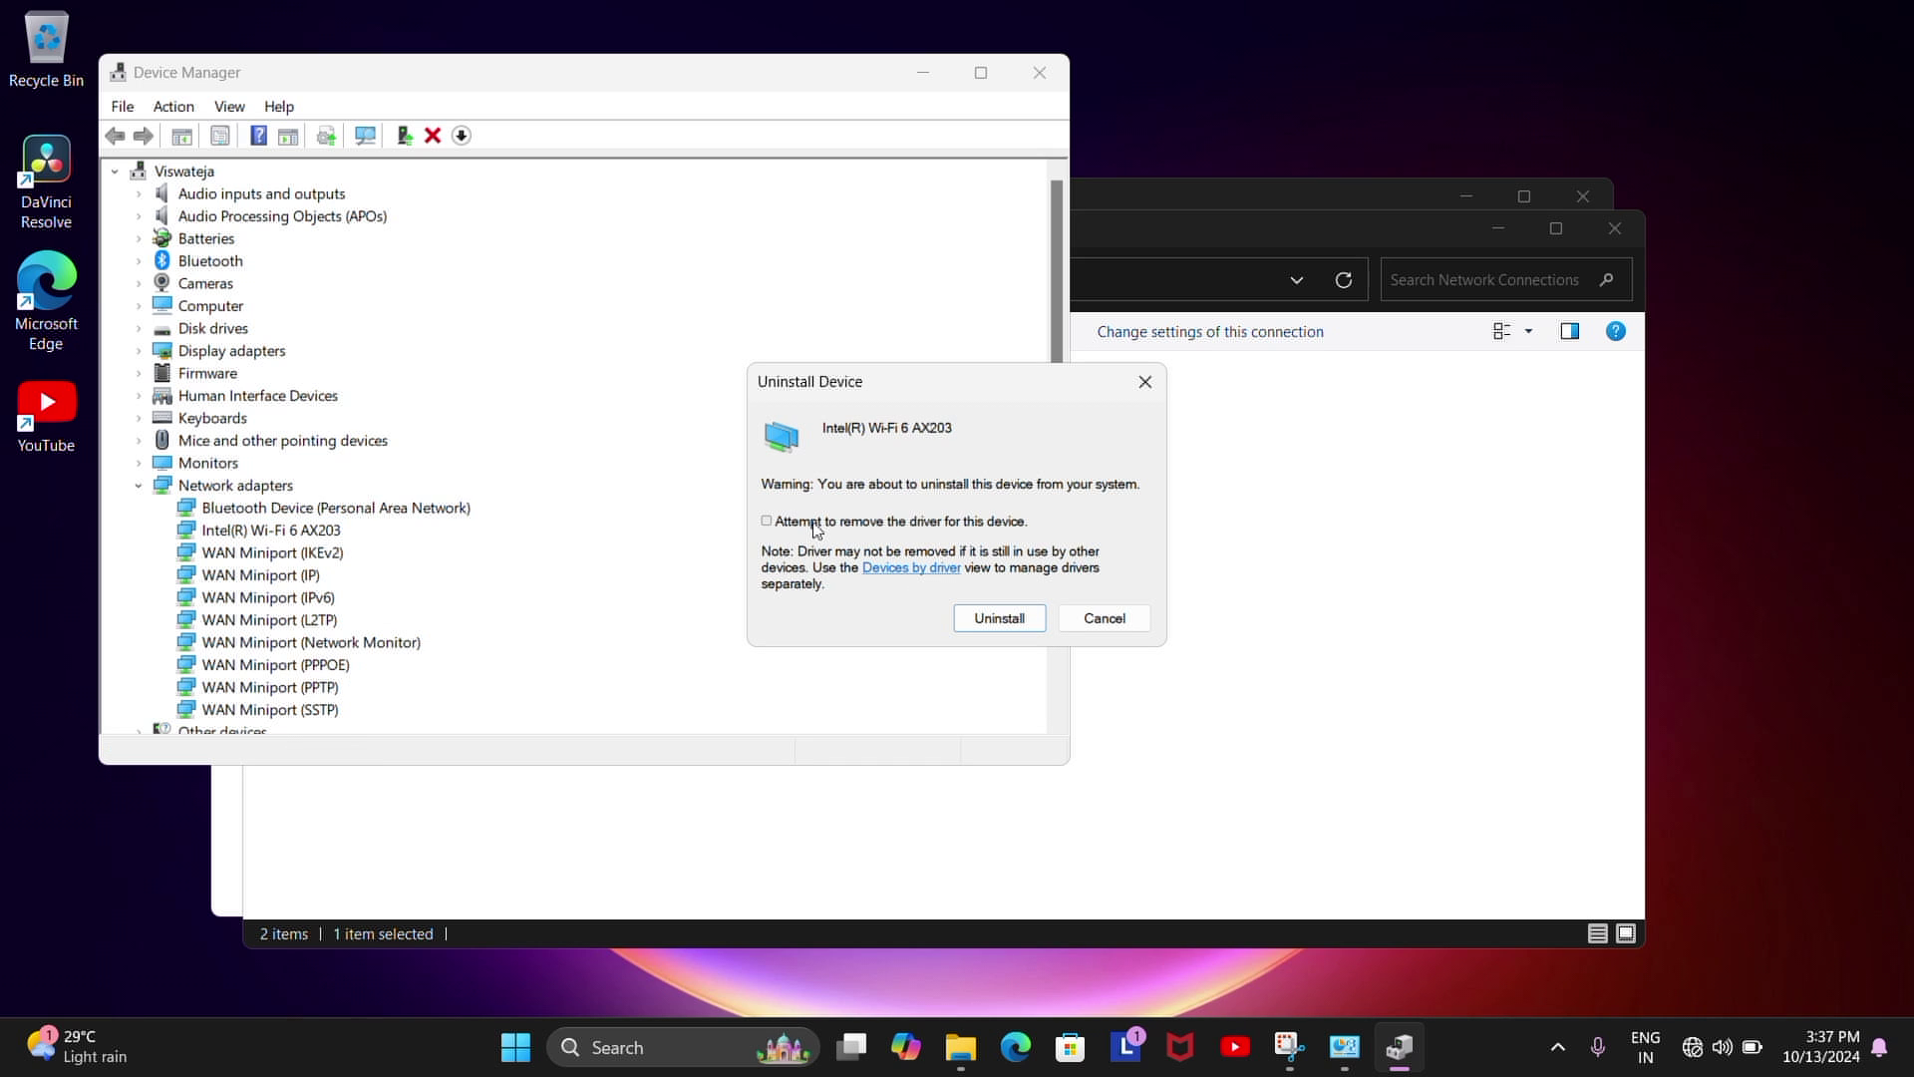
click(993, 615)
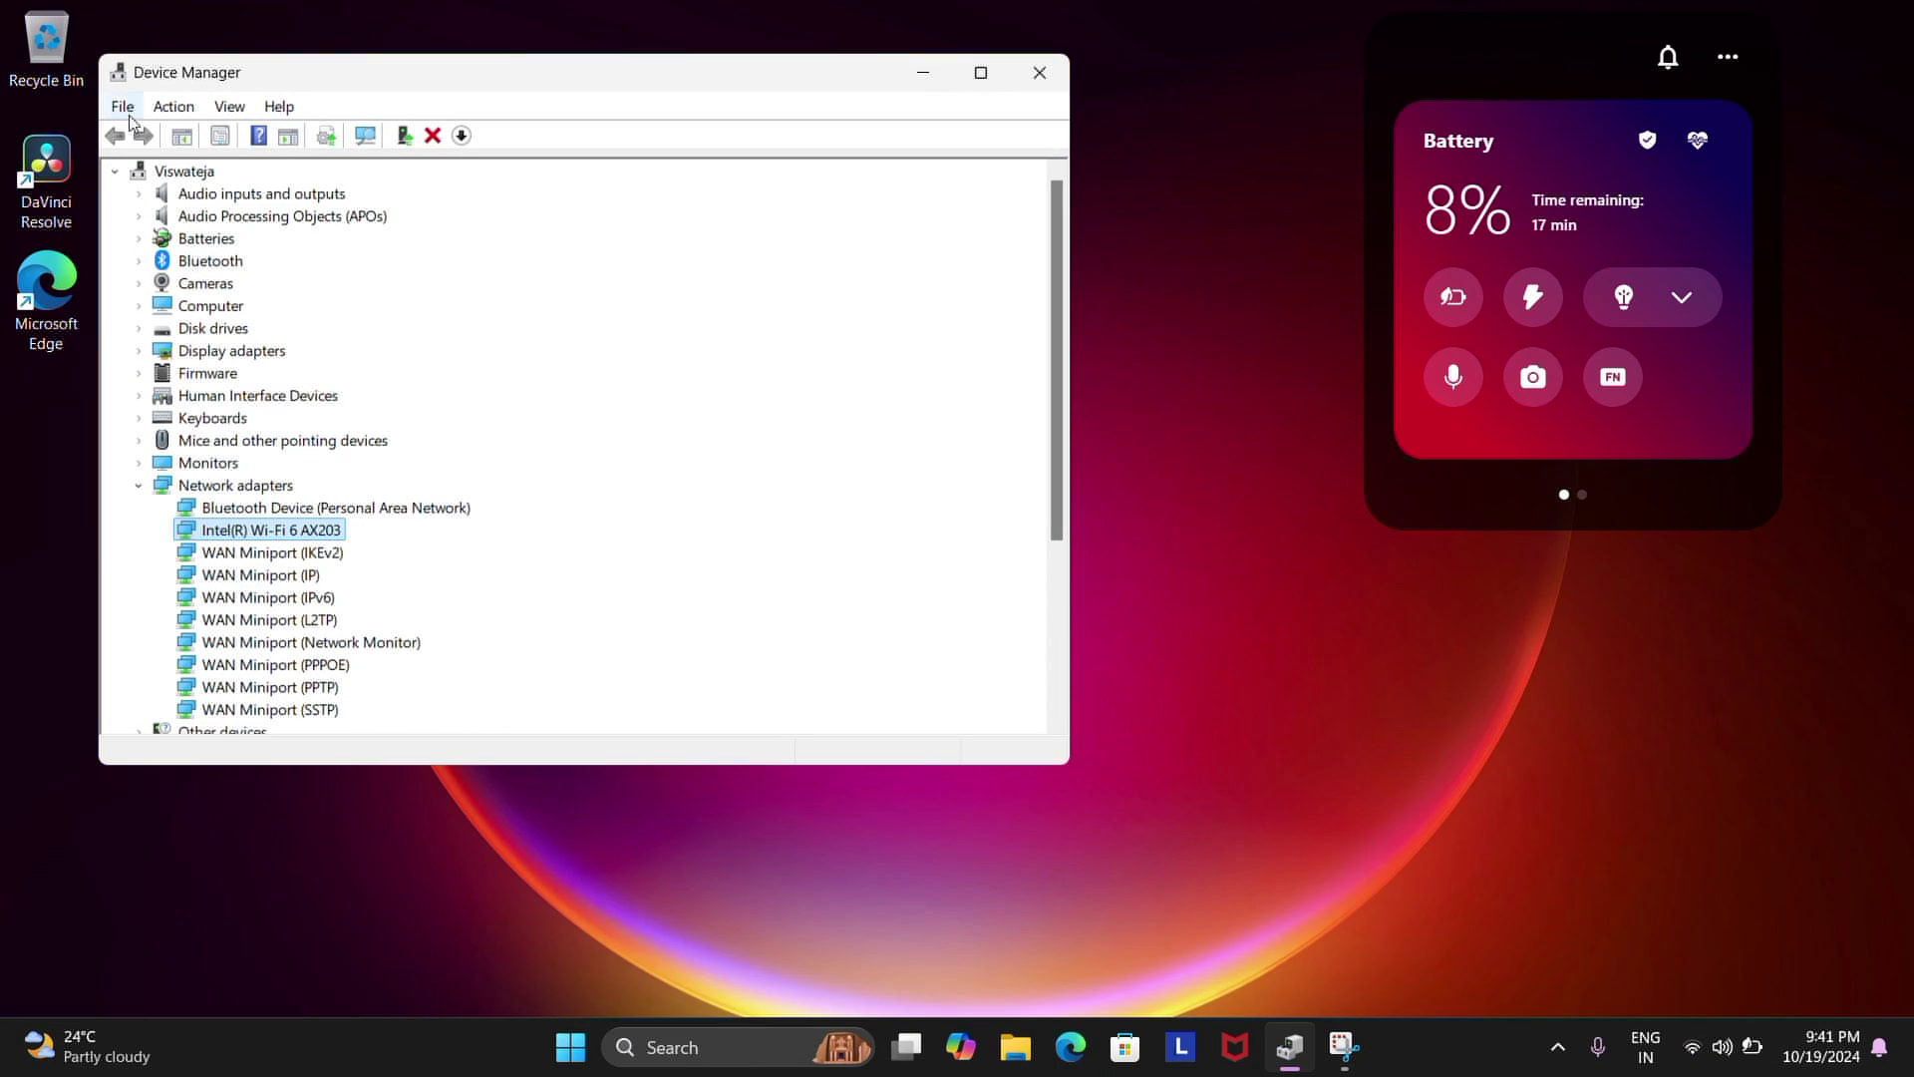
click(174, 107)
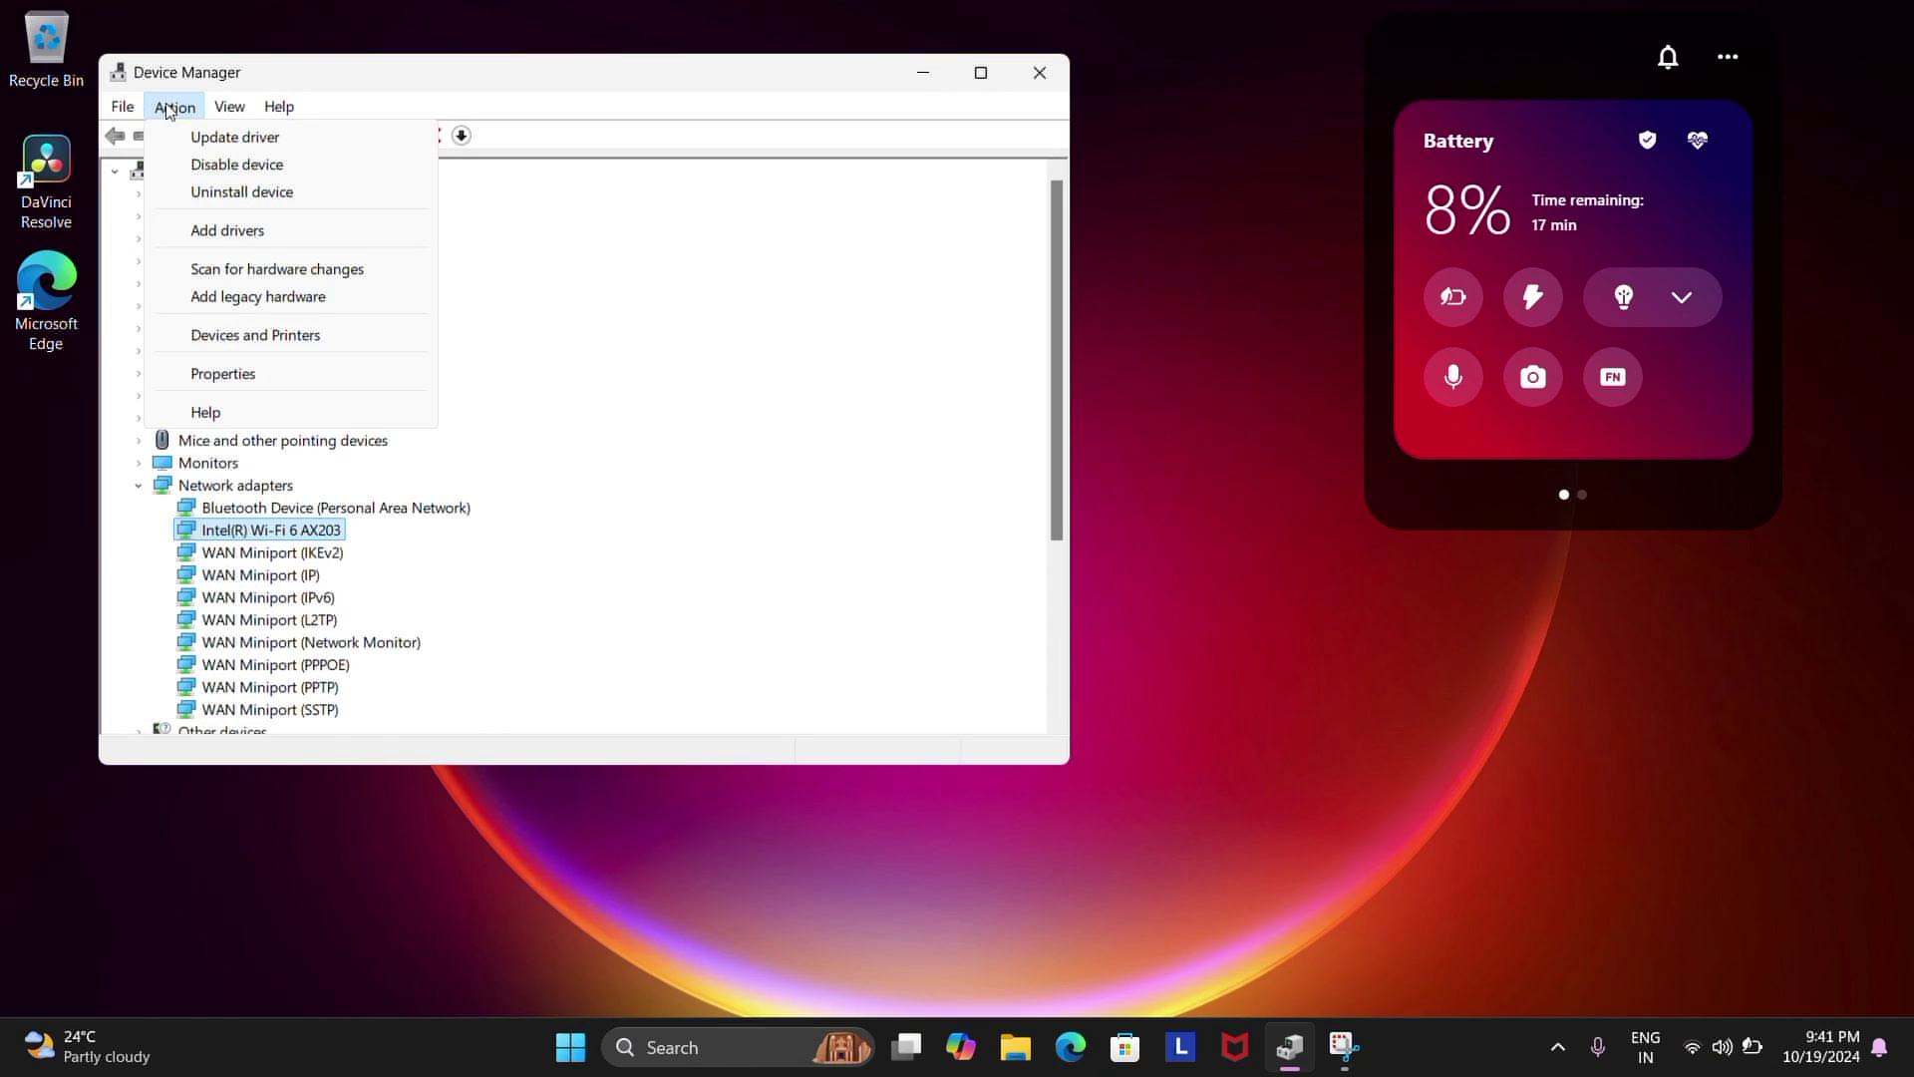
click(218, 272)
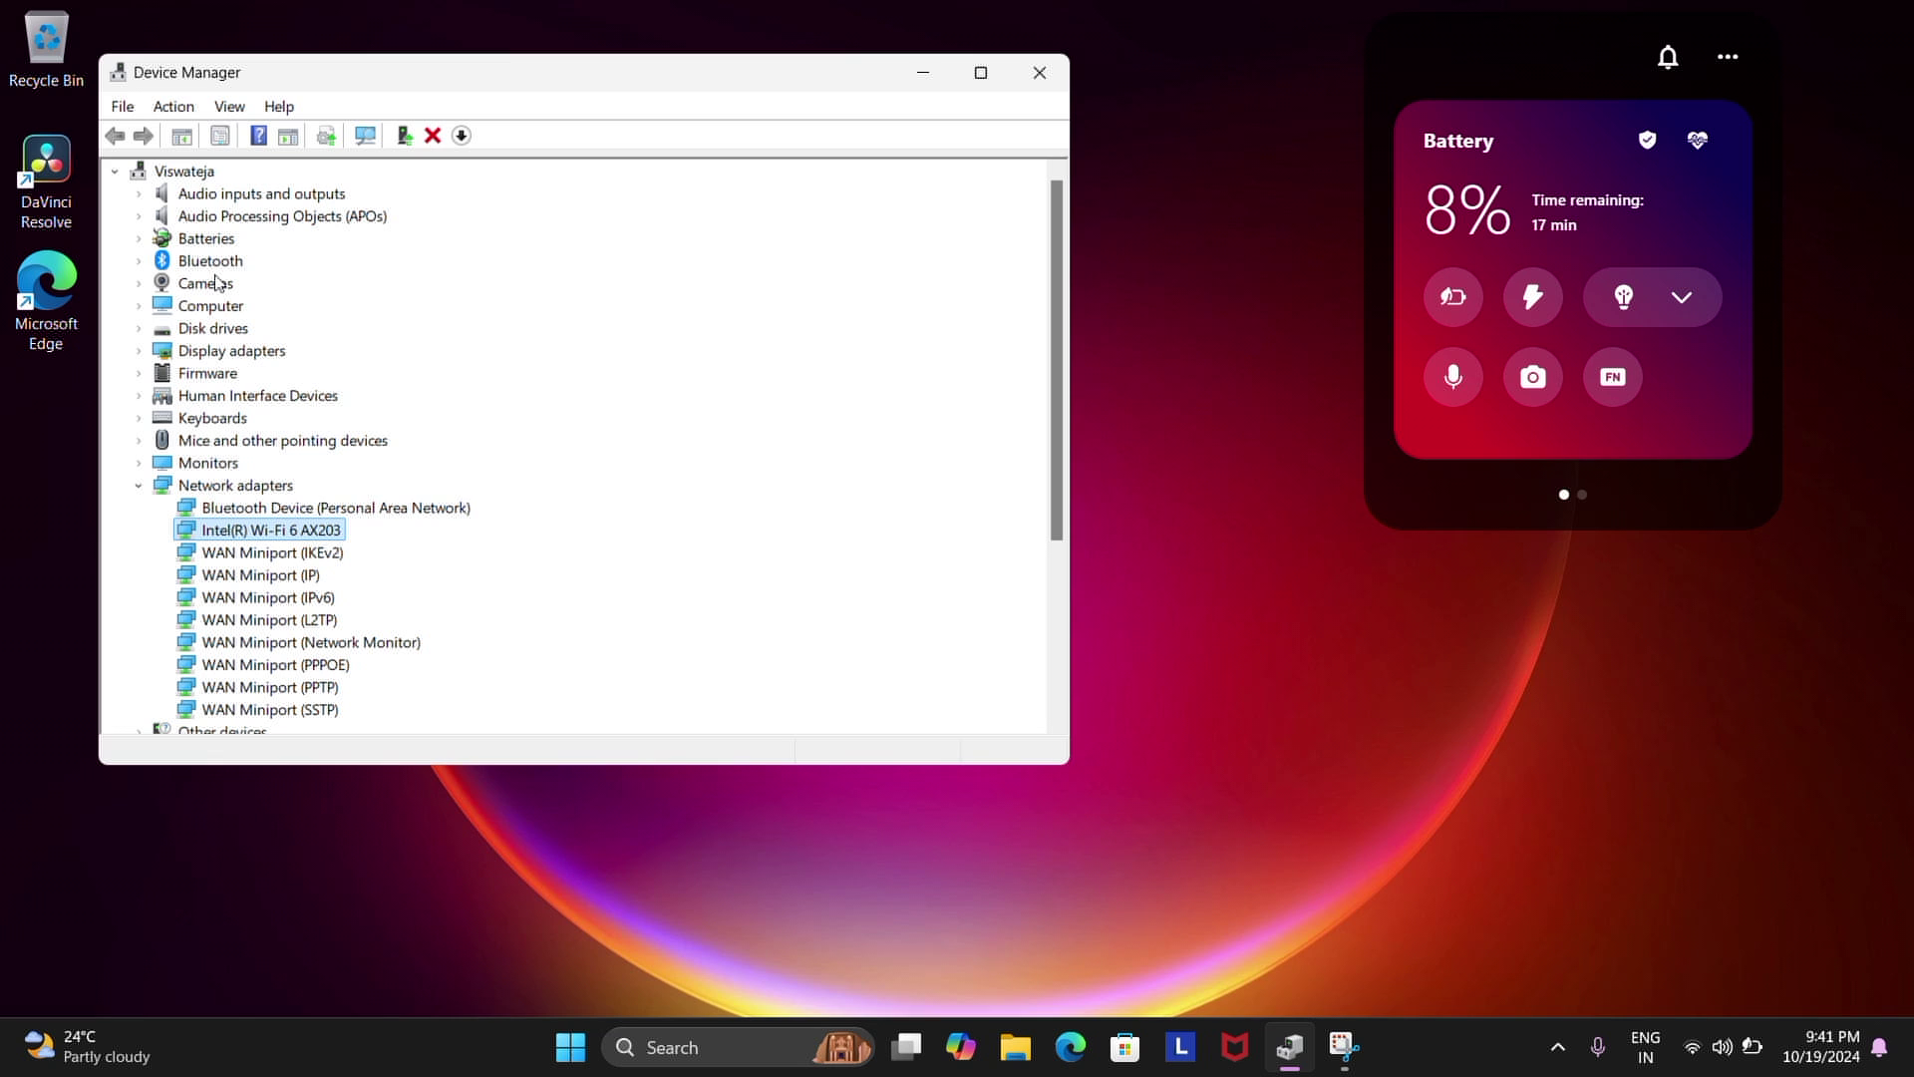
Step: Install the older Intel(R) Wi-Fi 6 AX203 driver 22.240.0.6 (6/18/2023) from the driver list
right_click(274, 529)
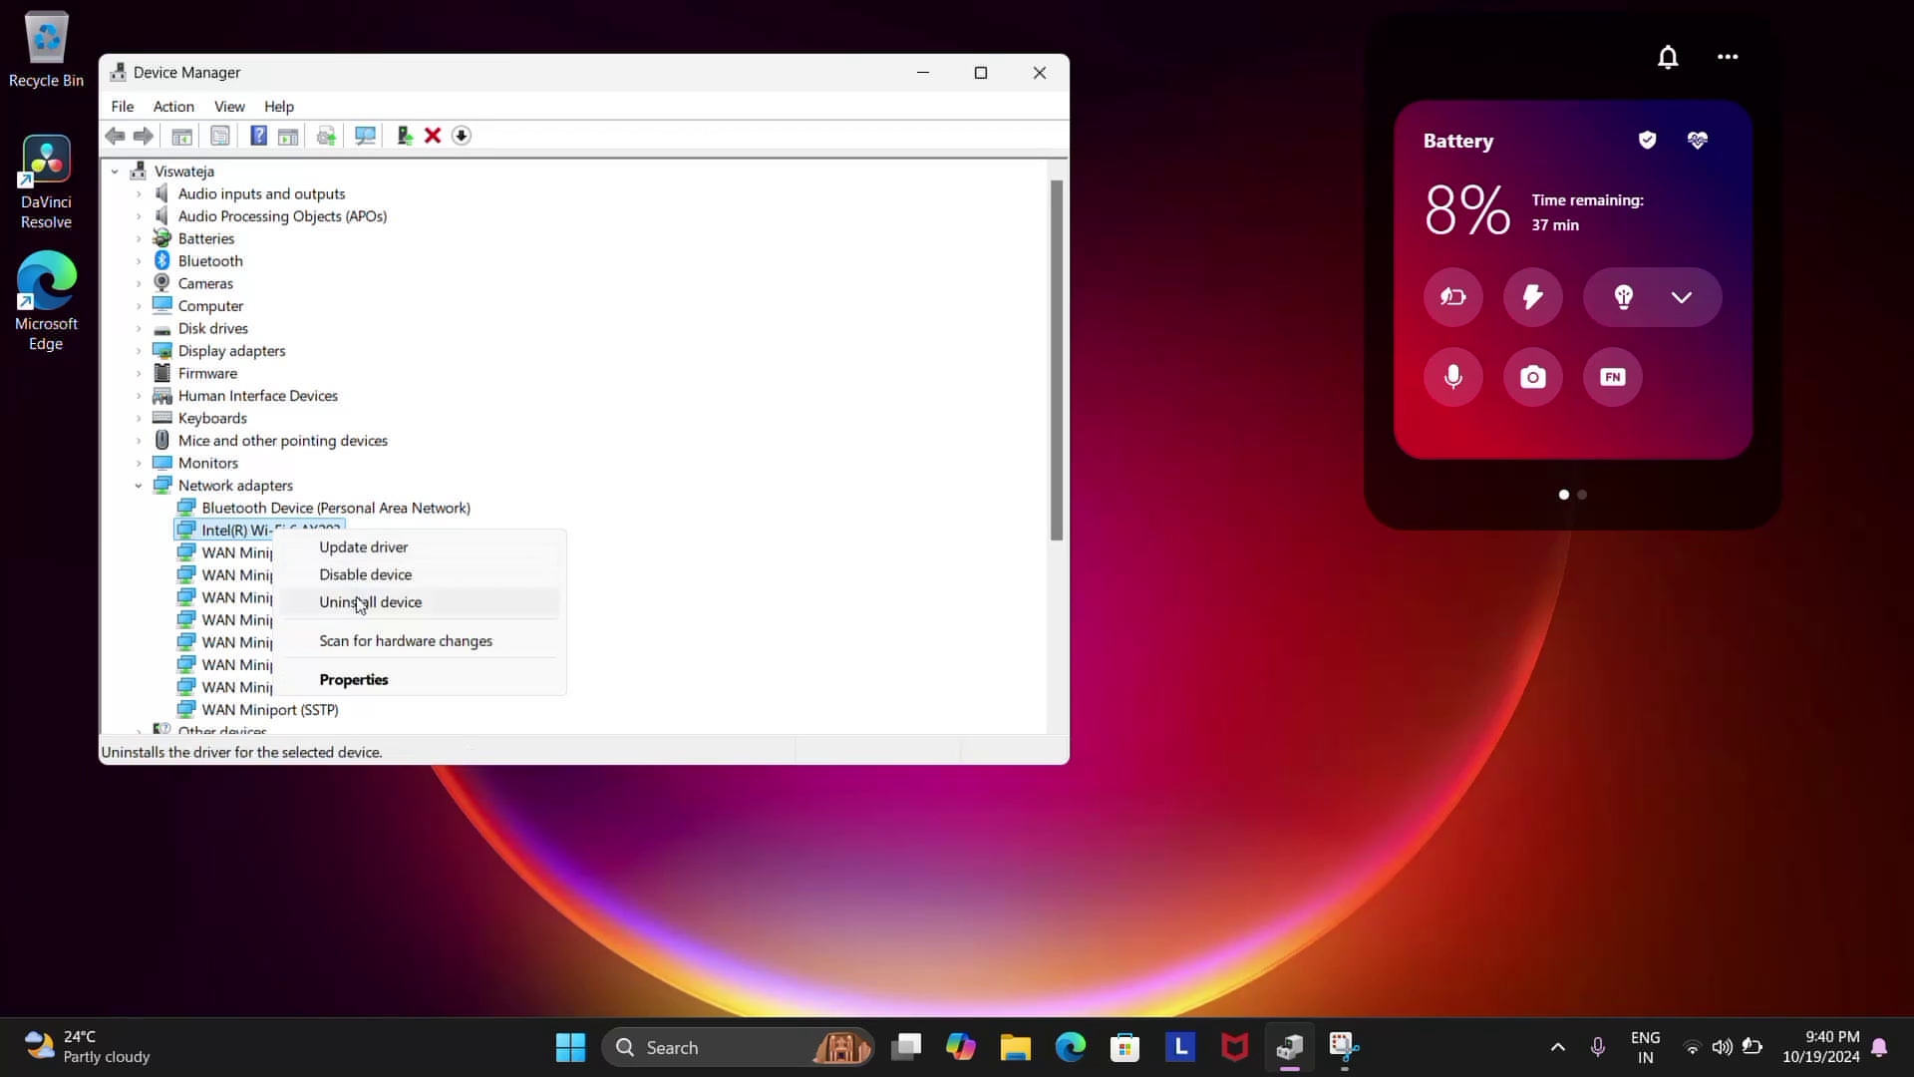
click(364, 678)
click(507, 187)
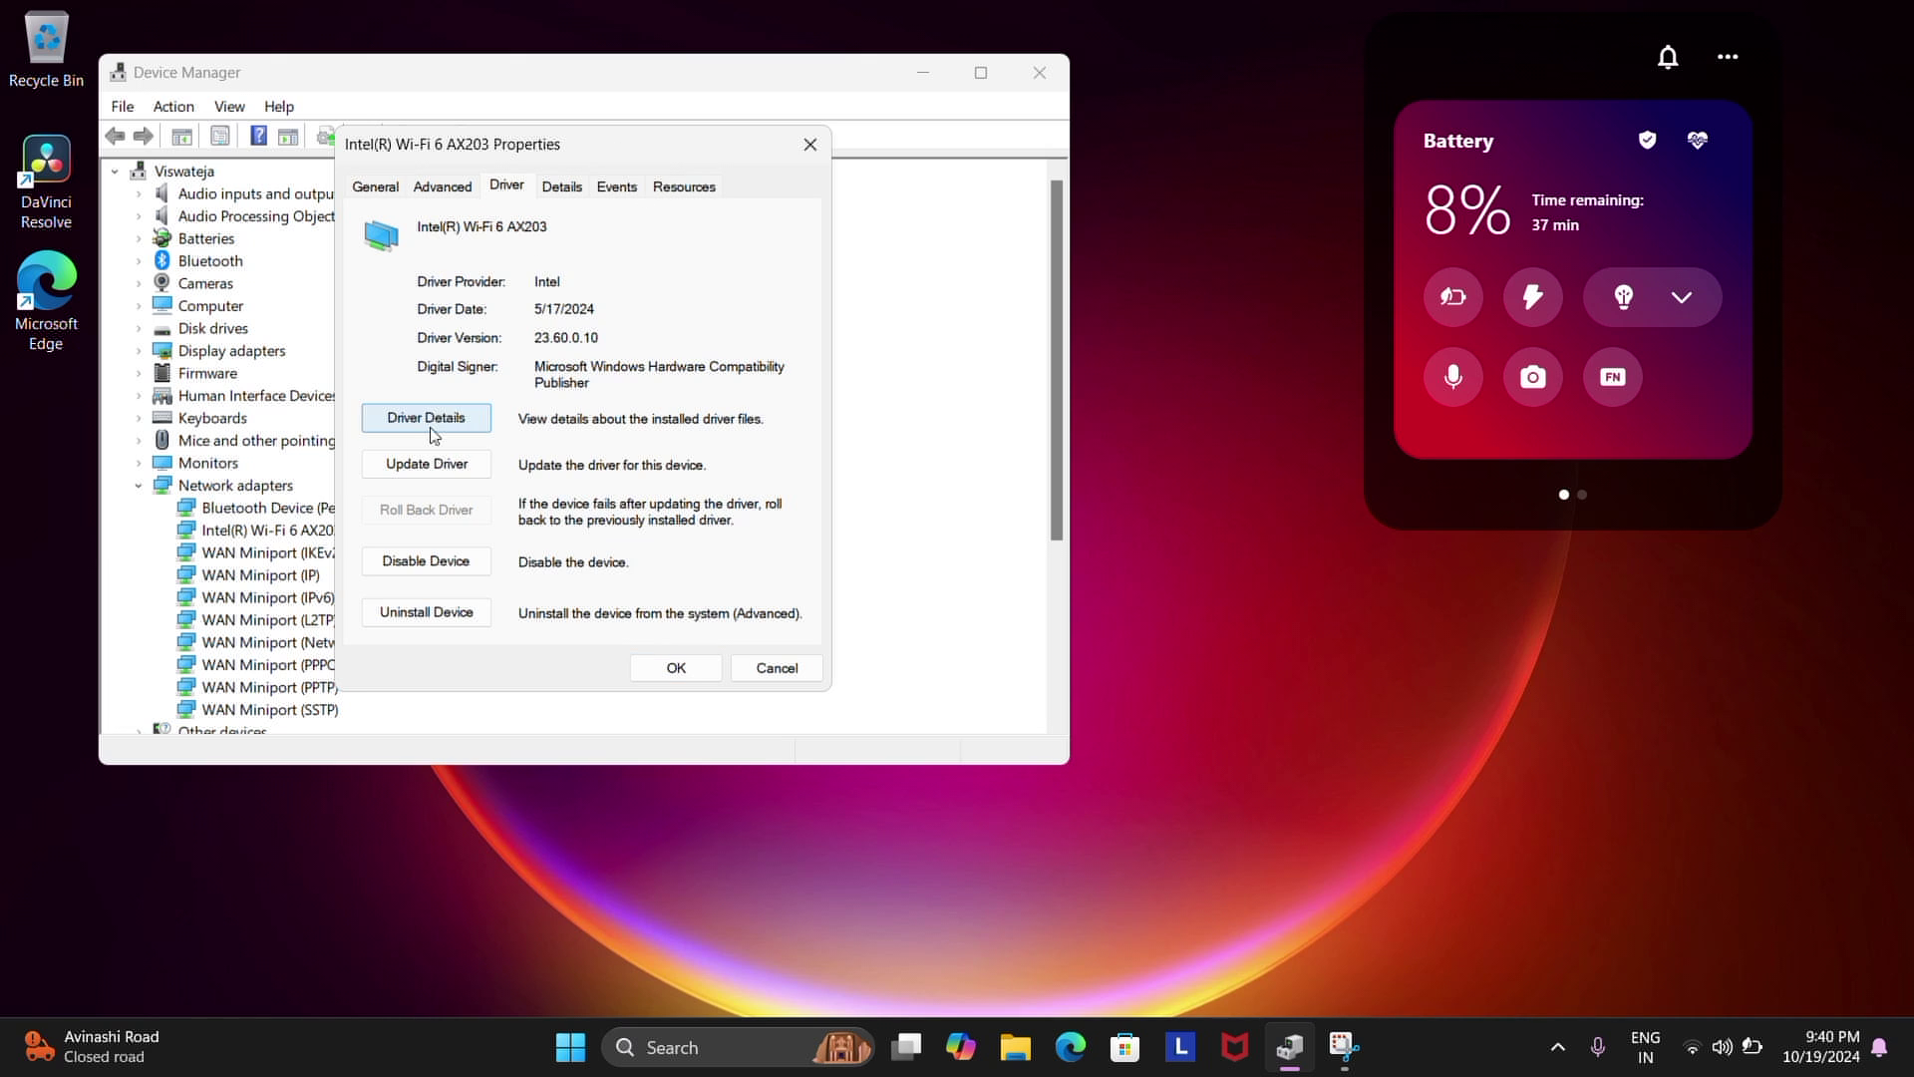
click(419, 468)
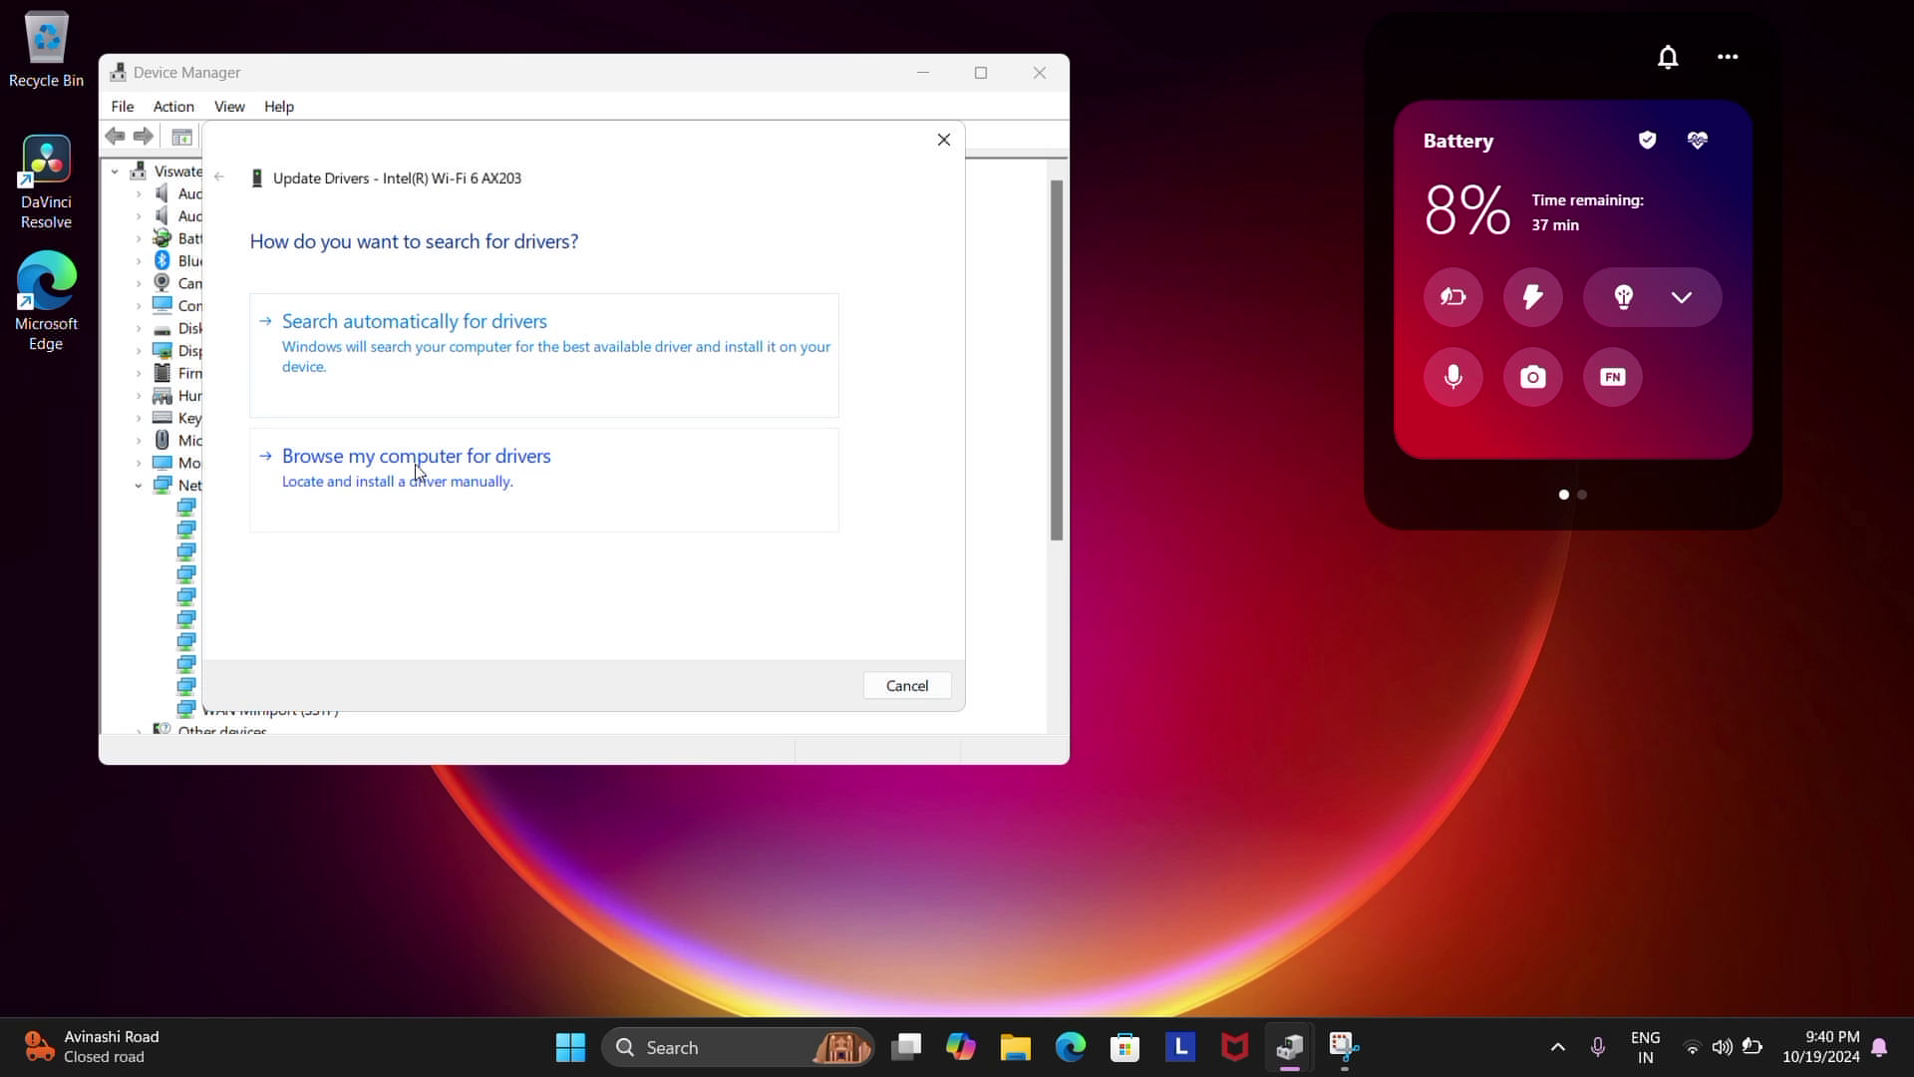
click(448, 477)
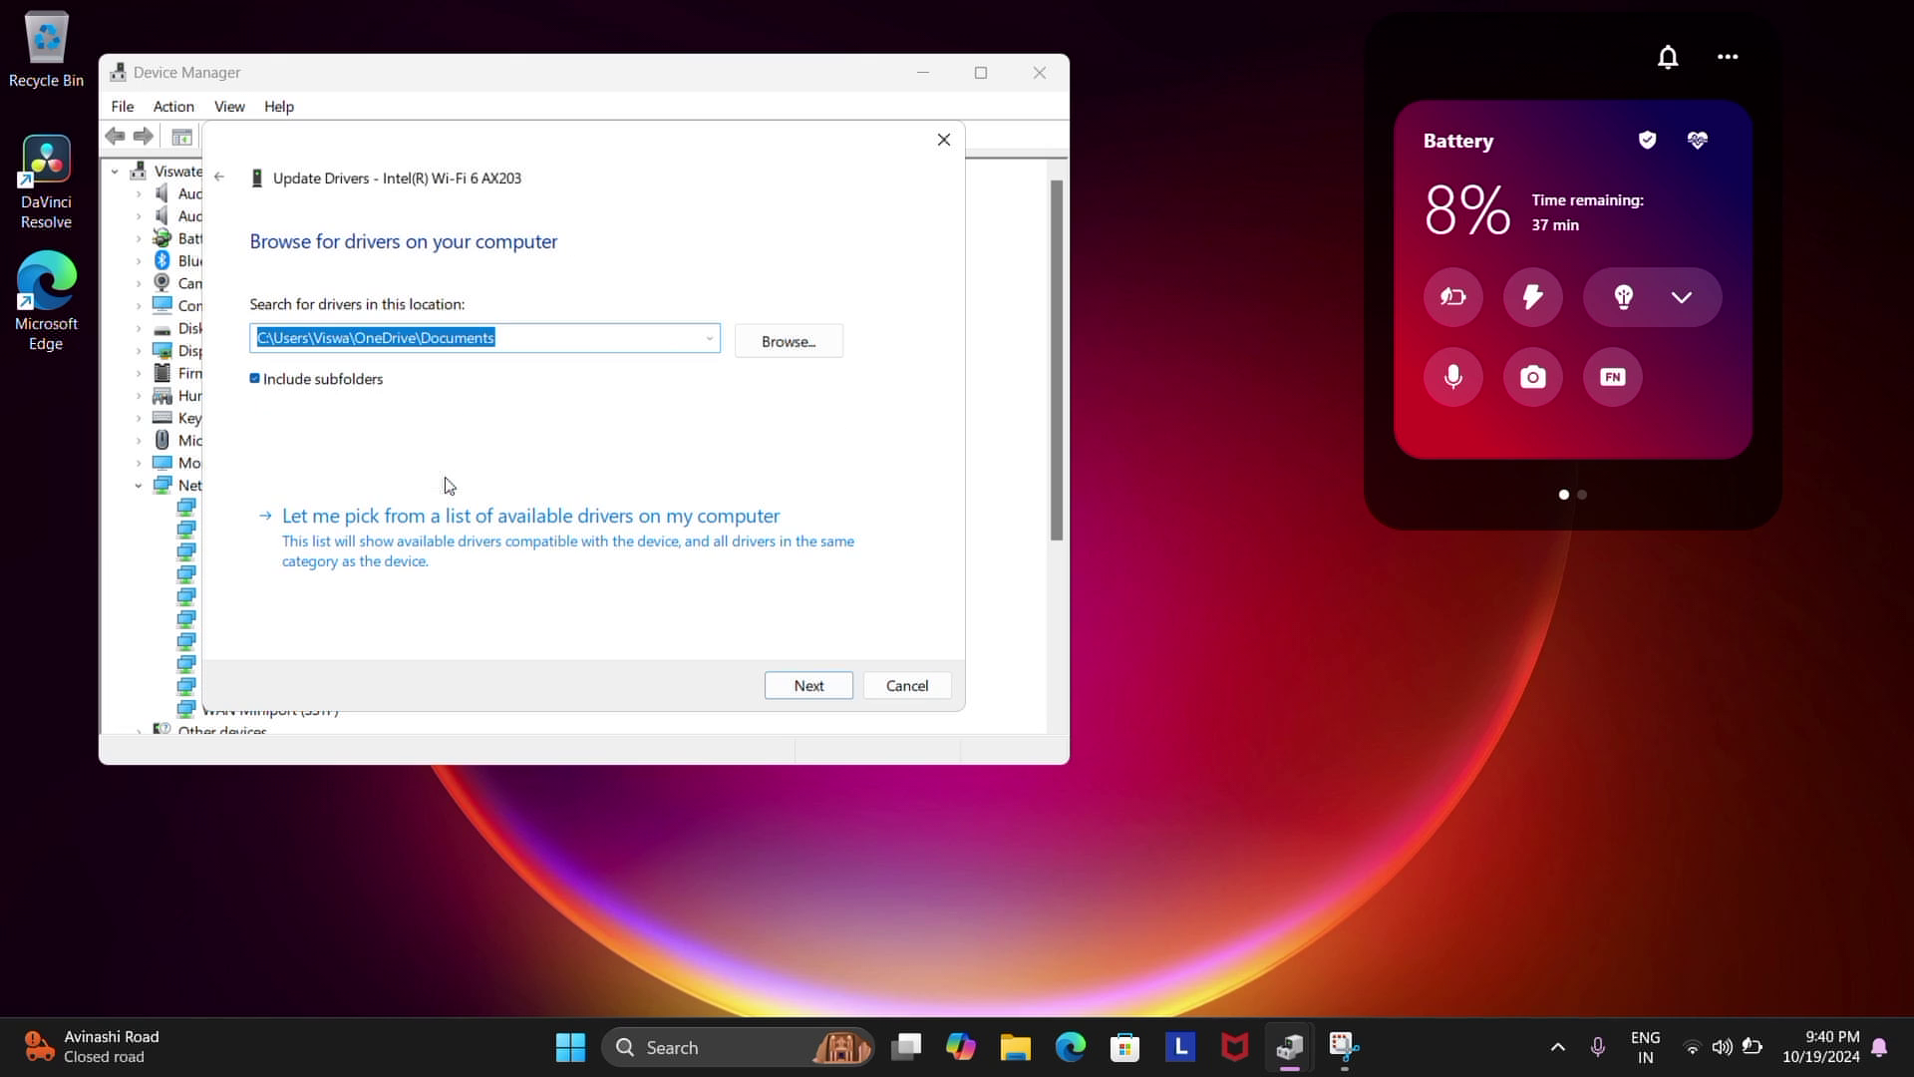
click(467, 538)
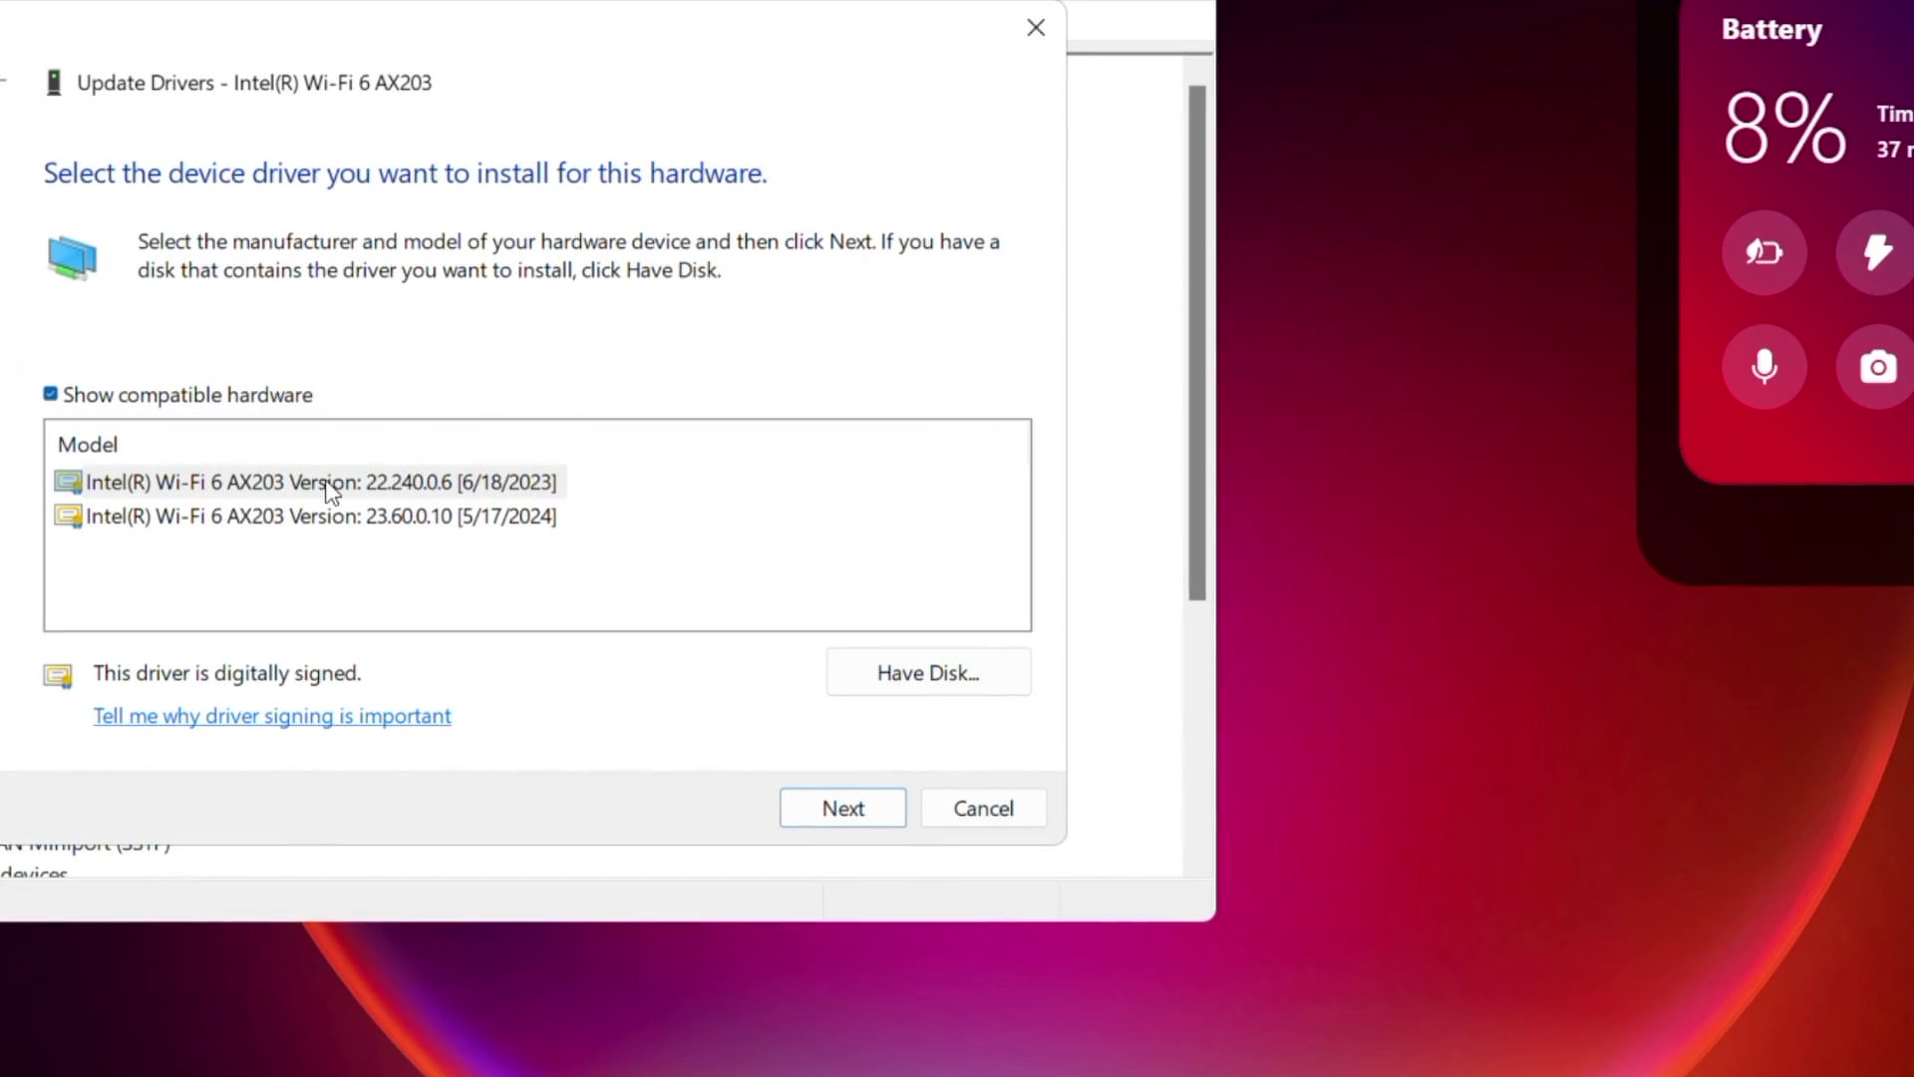
click(837, 806)
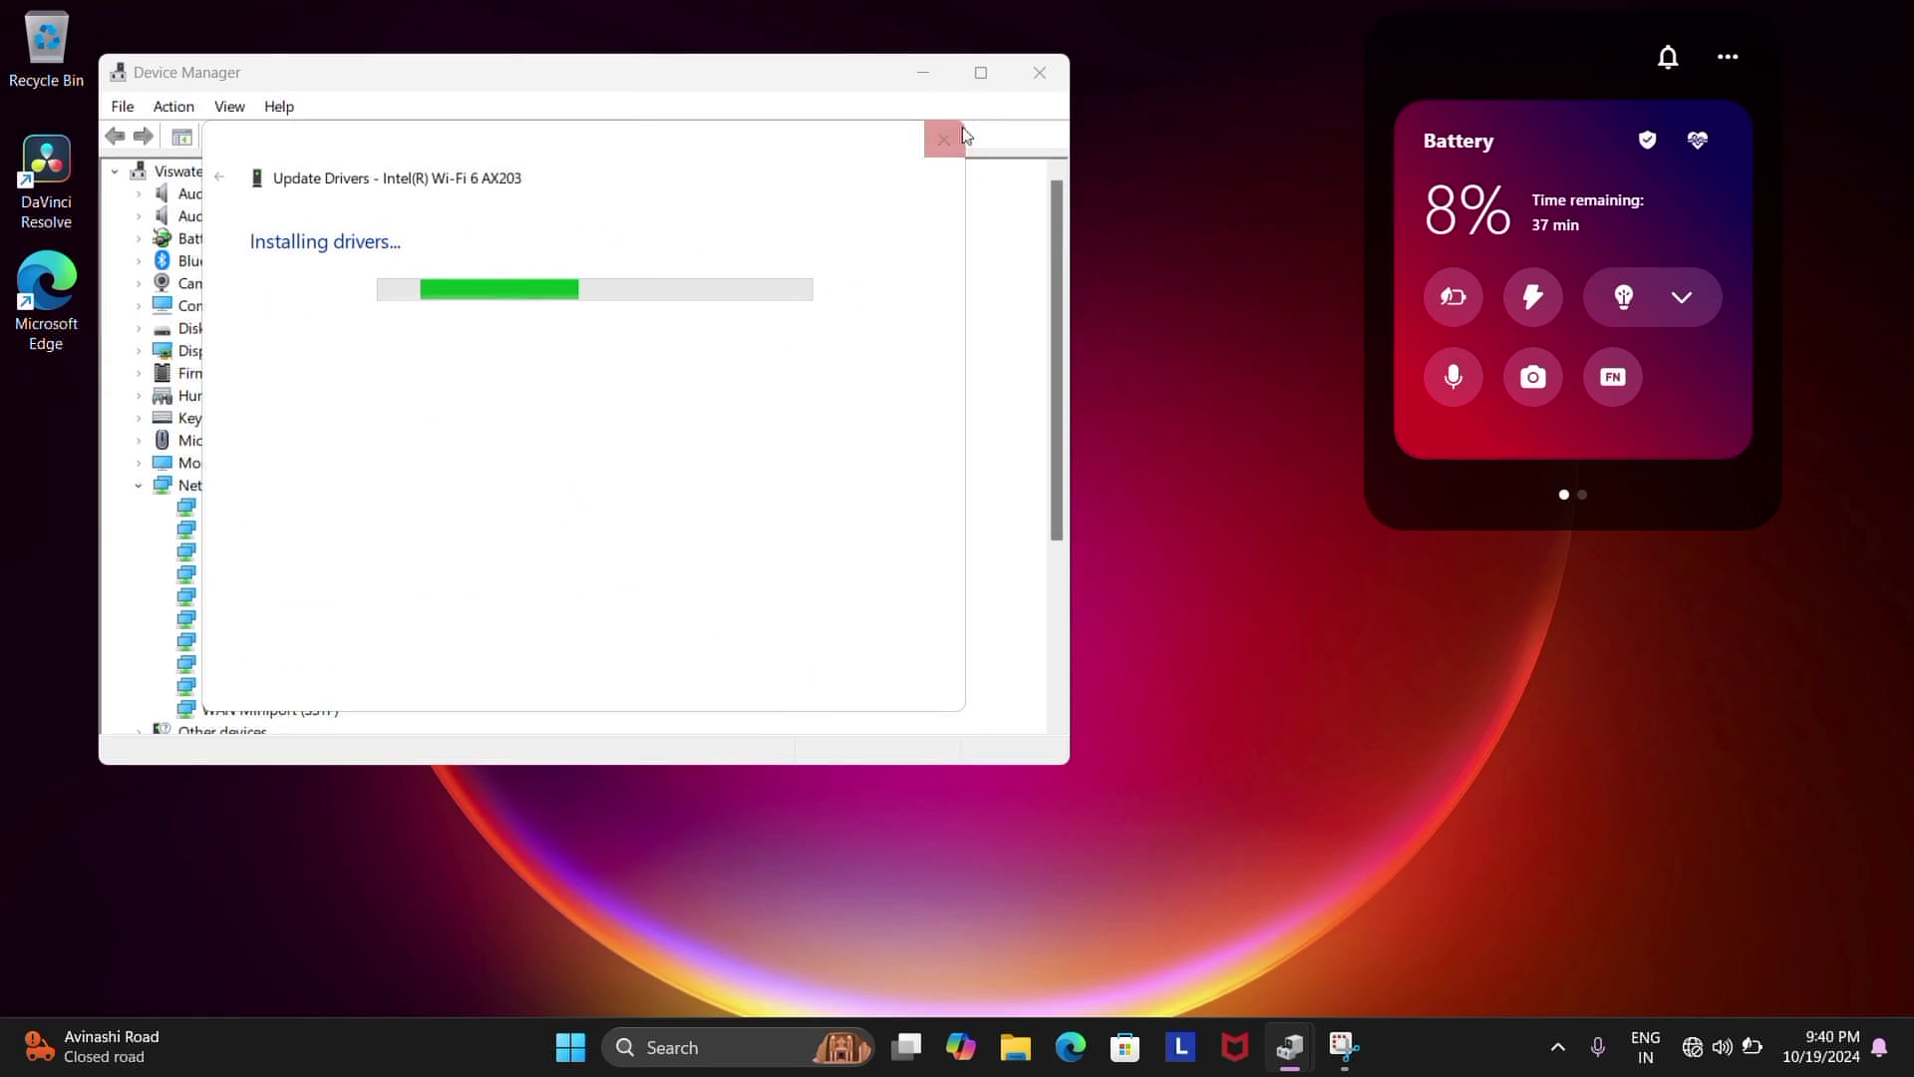
click(943, 140)
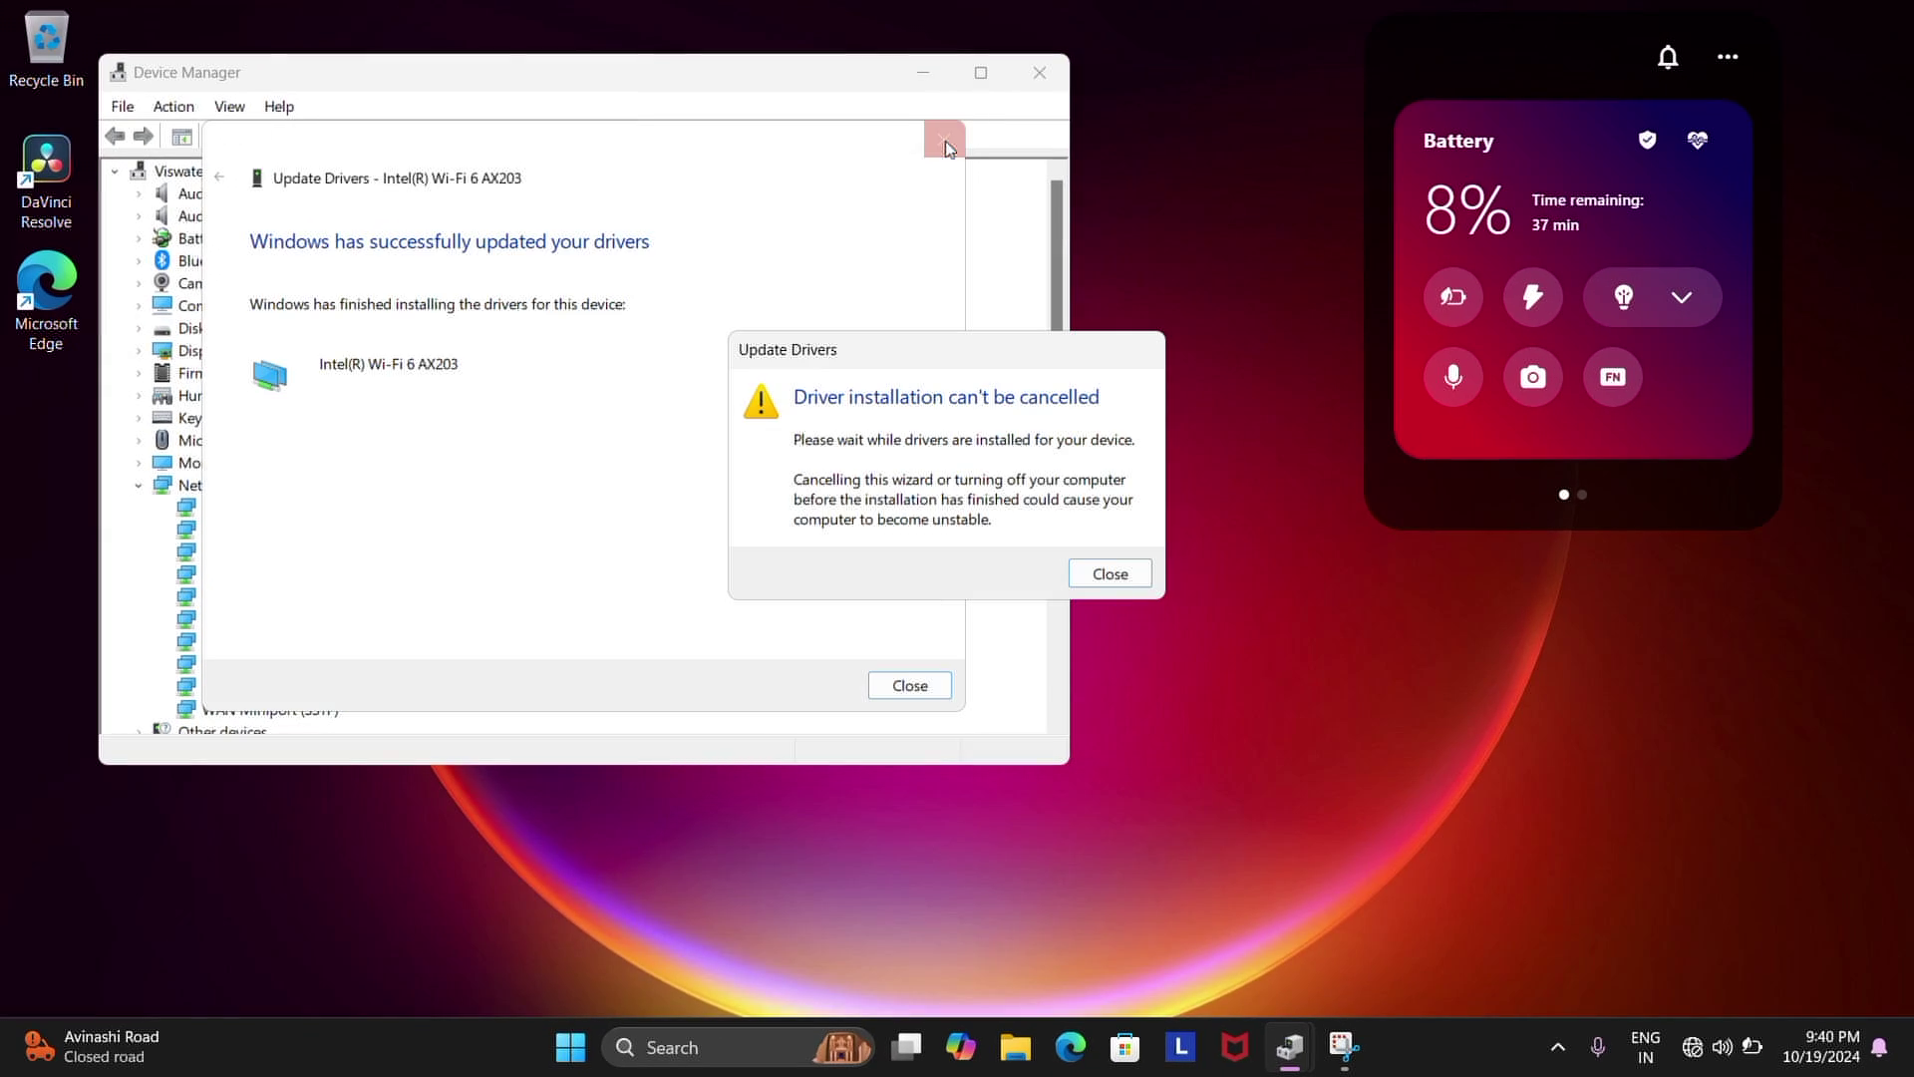
click(1110, 573)
Step: Roll back the Intel(R) Wi-Fi 6 AX203 driver, then reconnect to the home Wi-Fi network
click(910, 685)
right_click(275, 530)
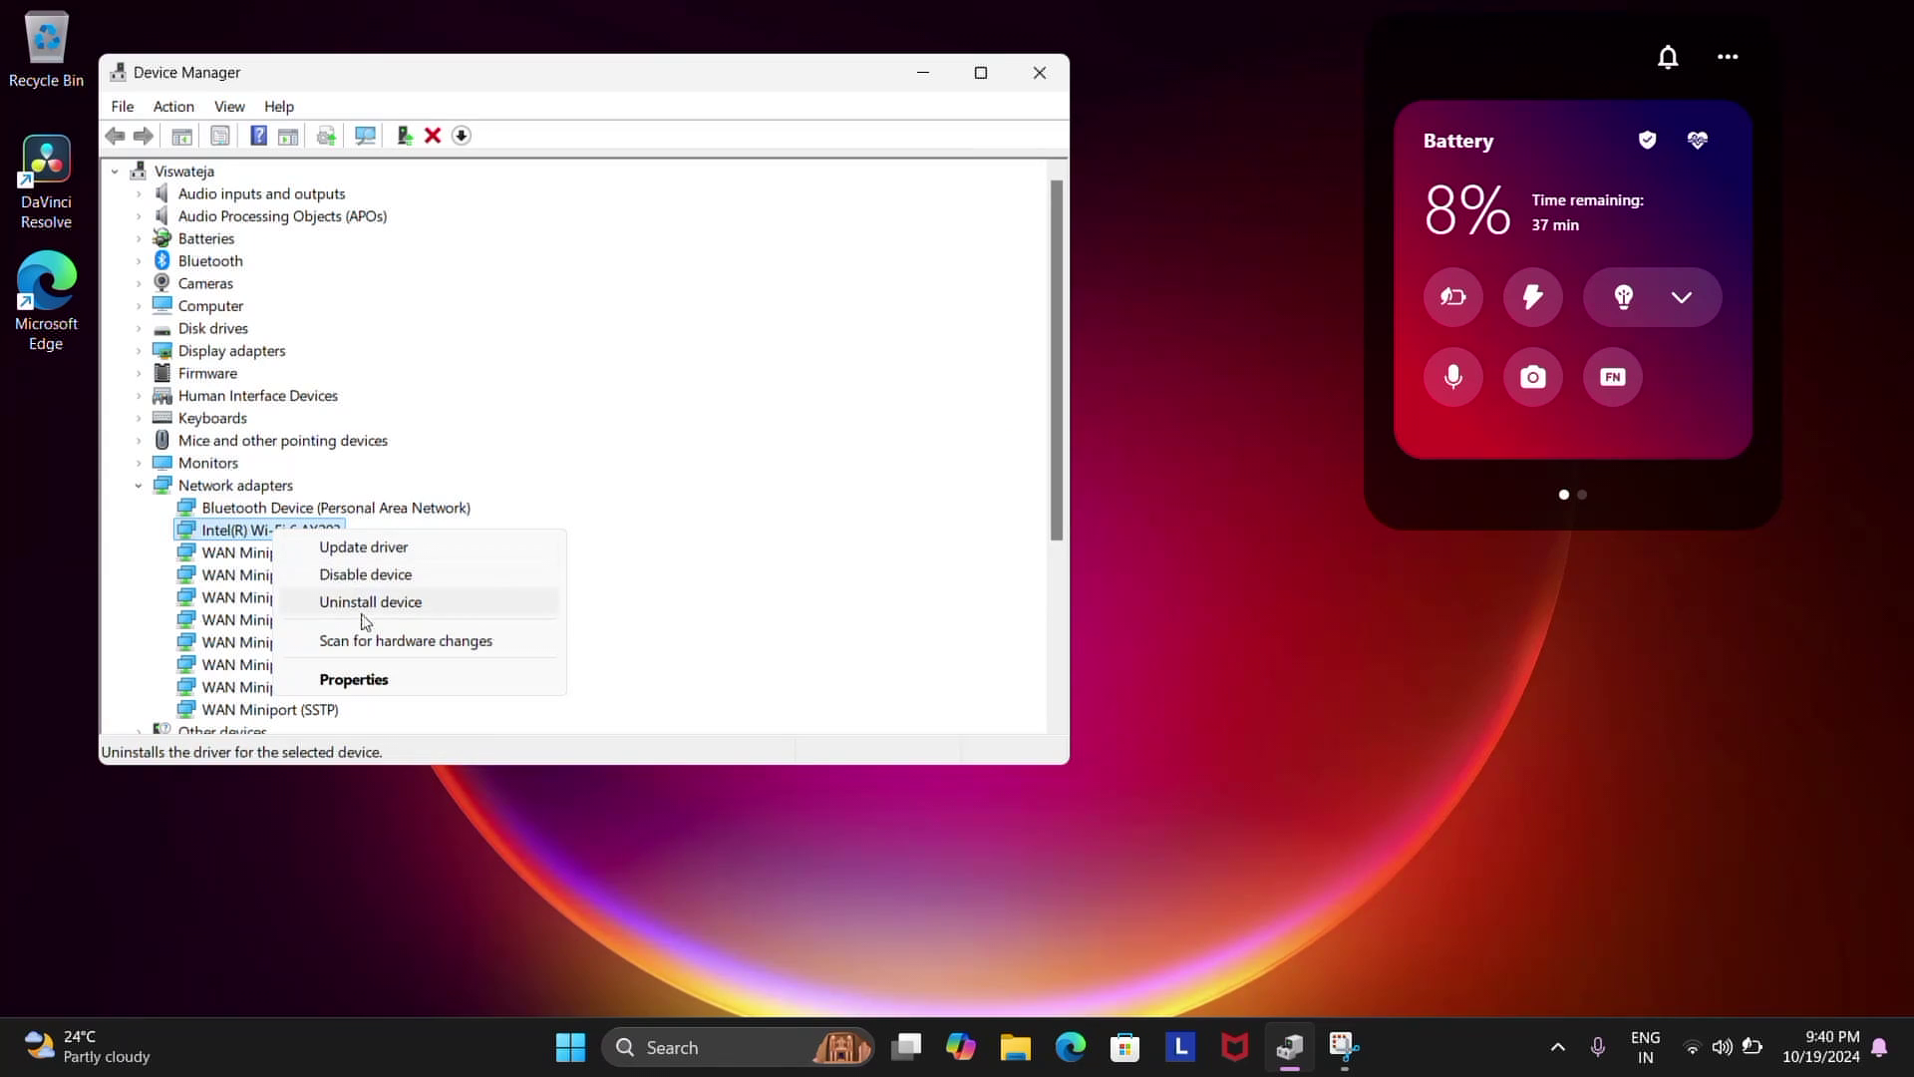
click(357, 678)
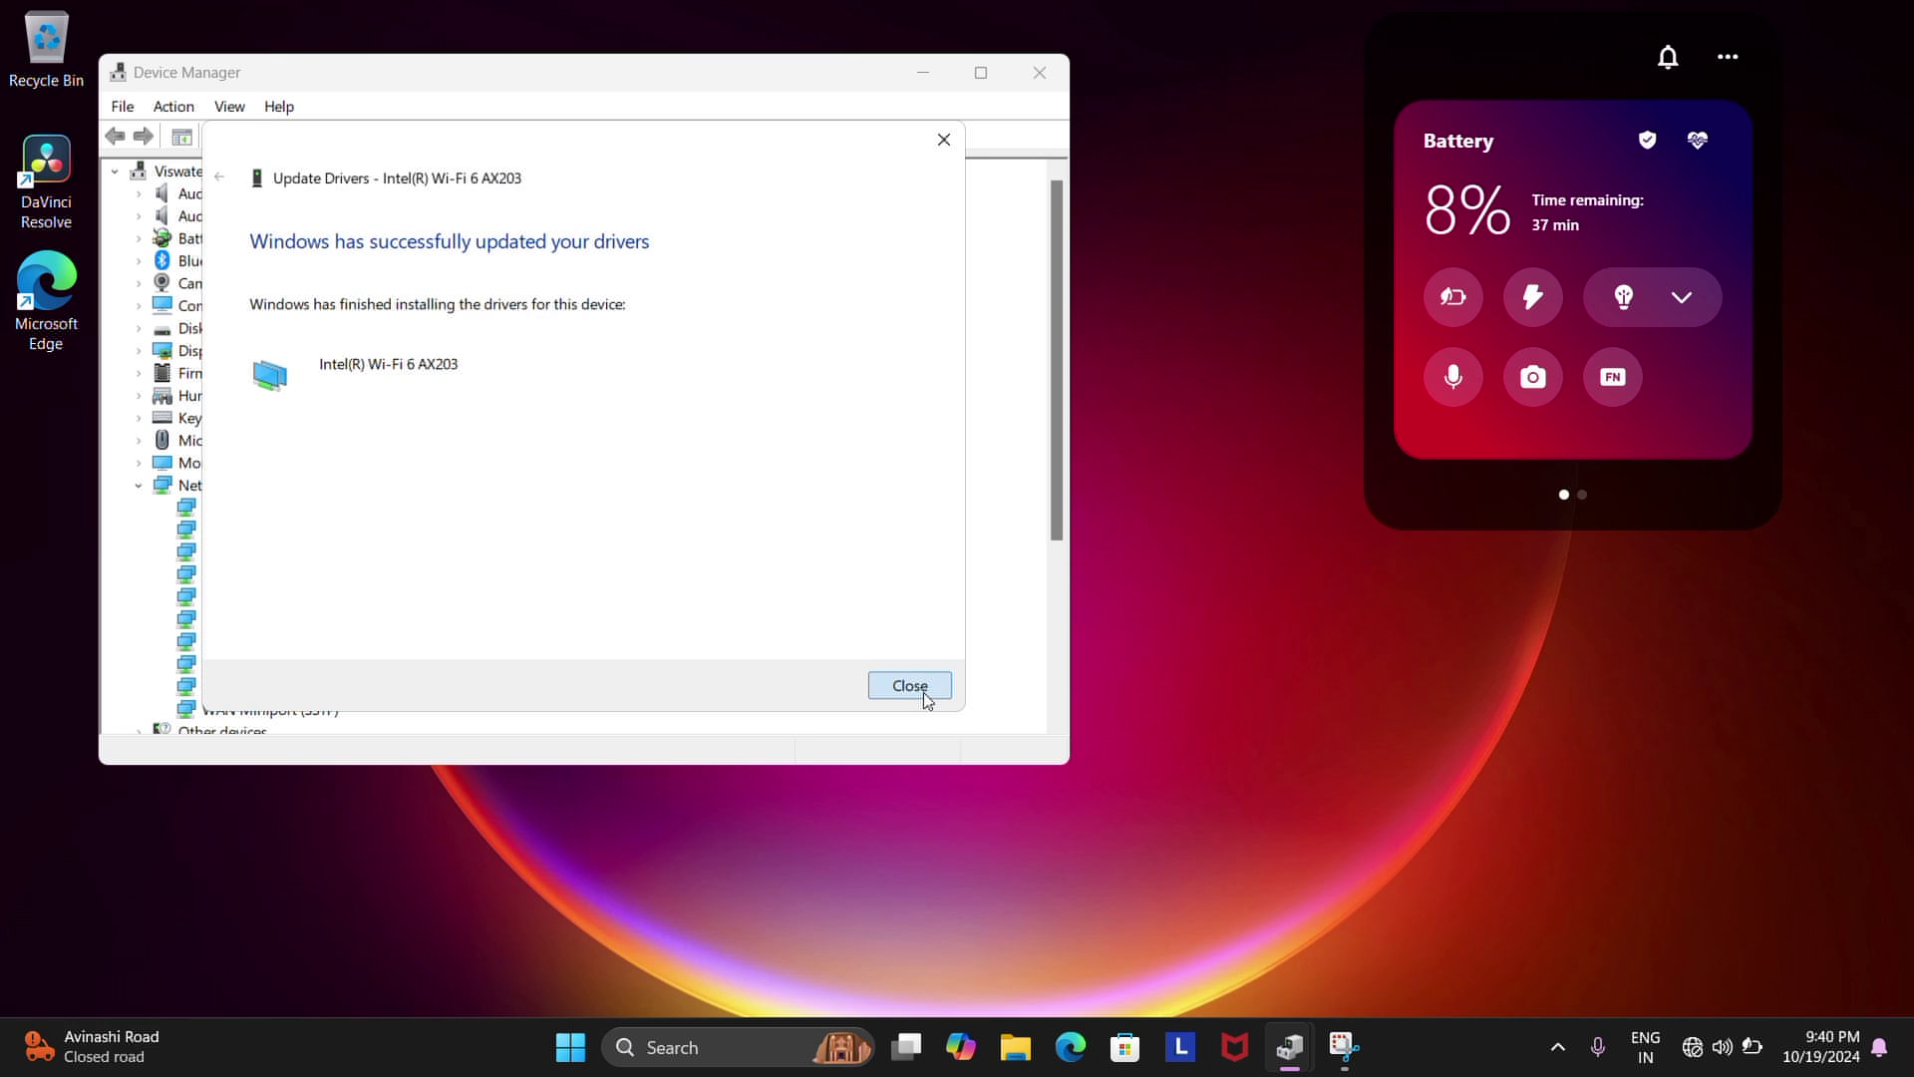
click(916, 686)
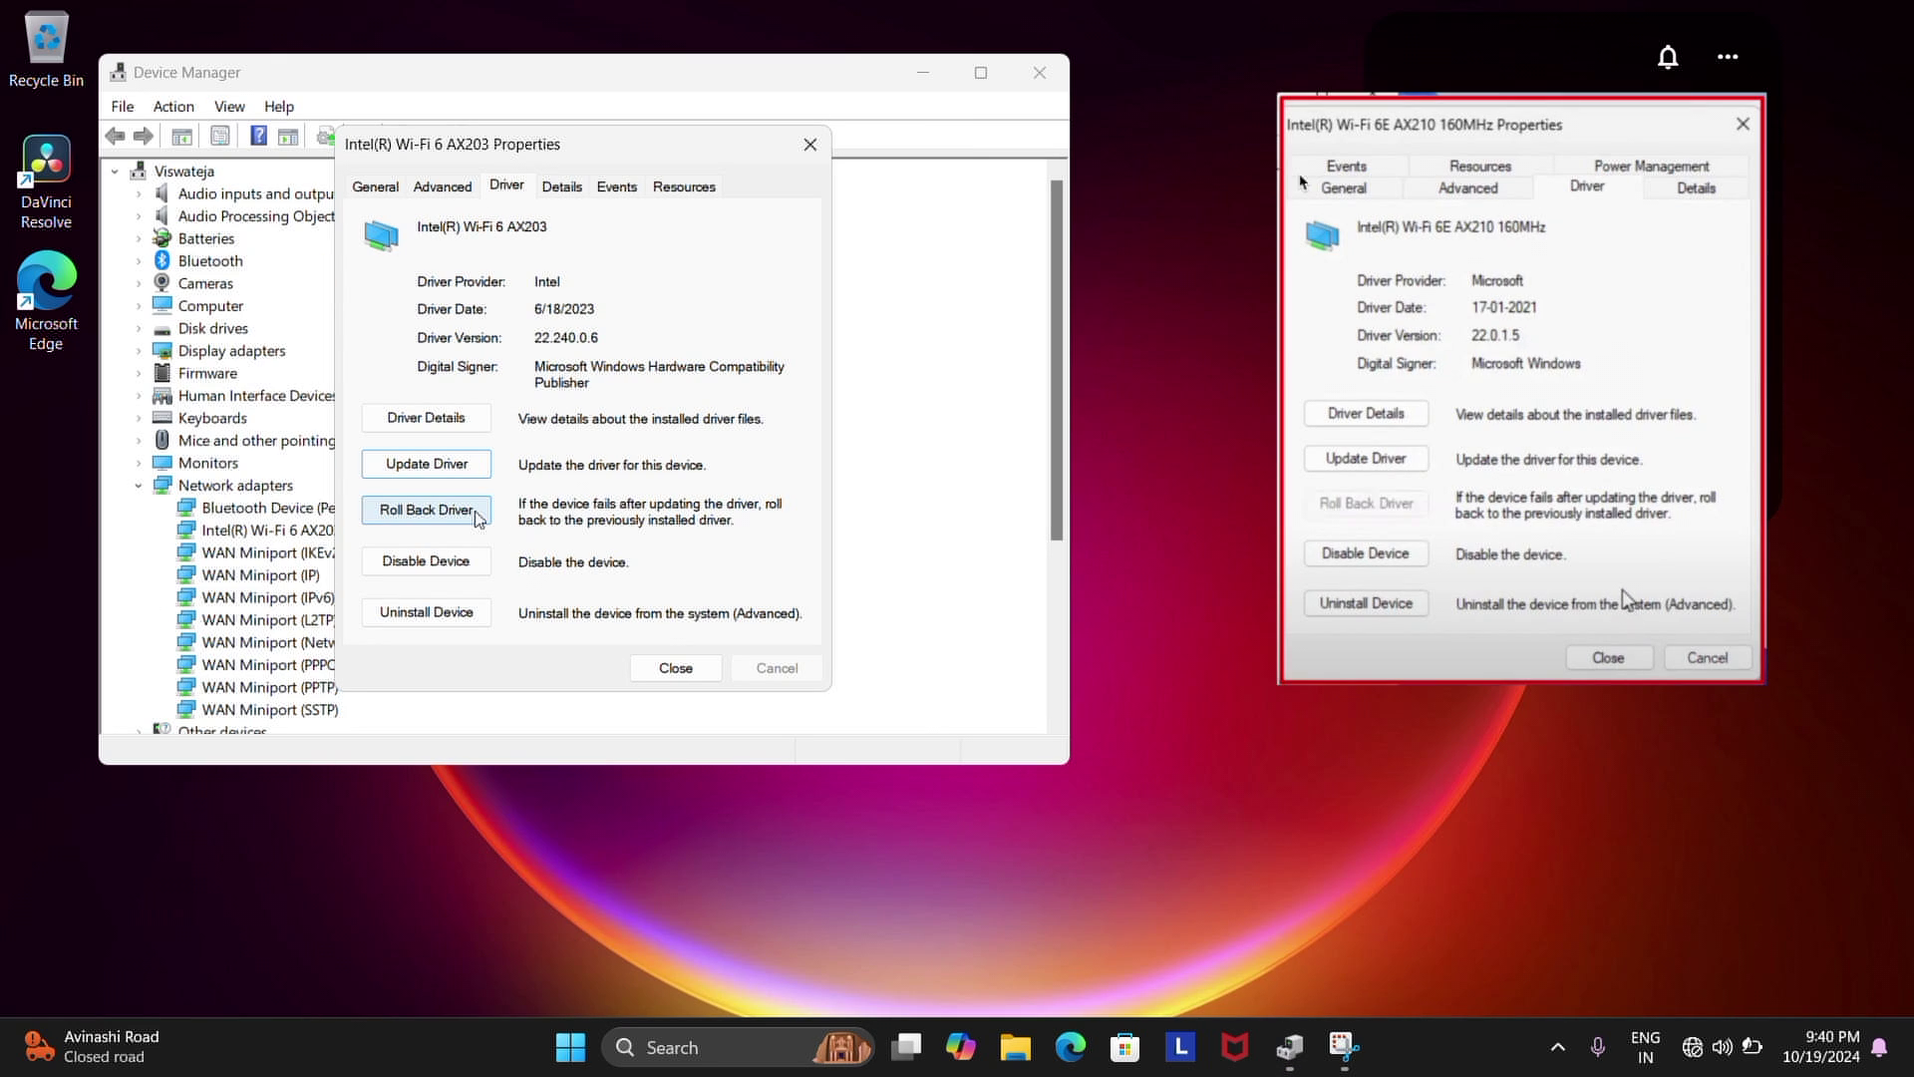
click(479, 518)
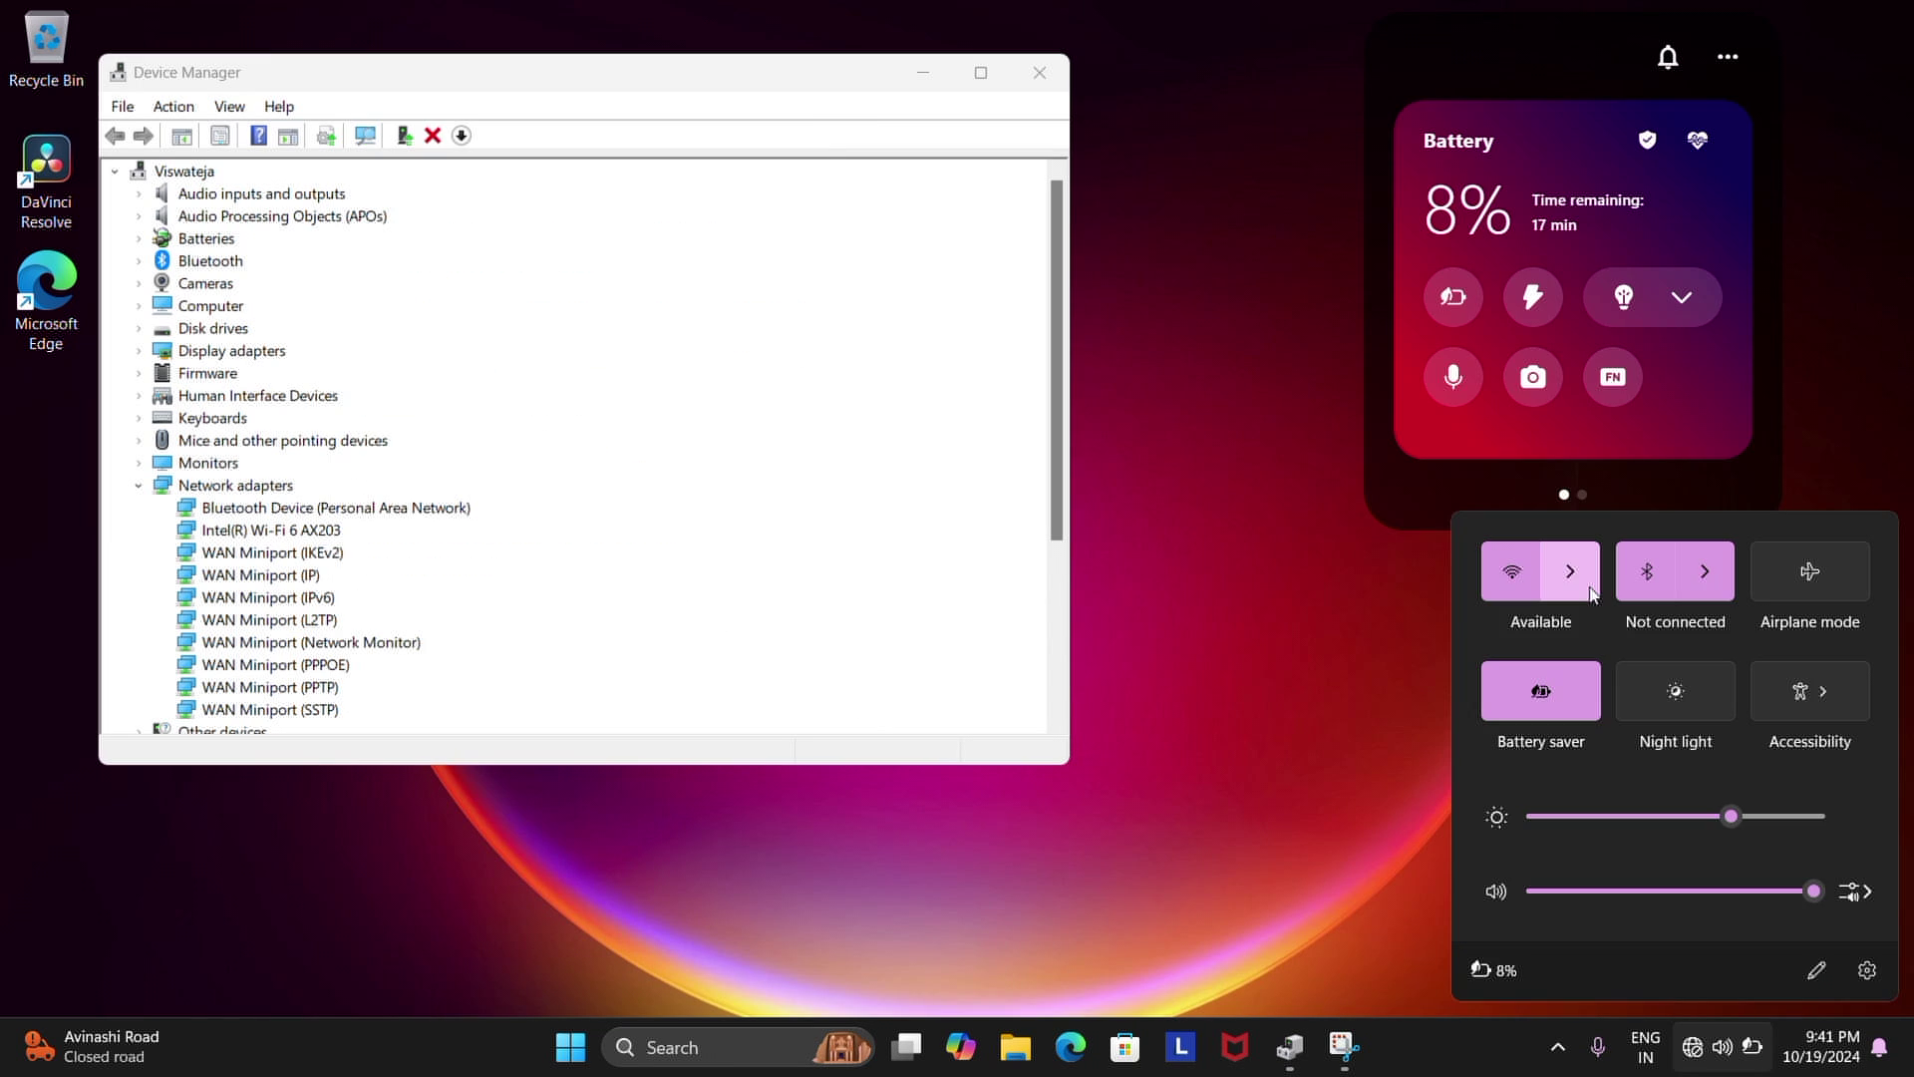
click(1591, 592)
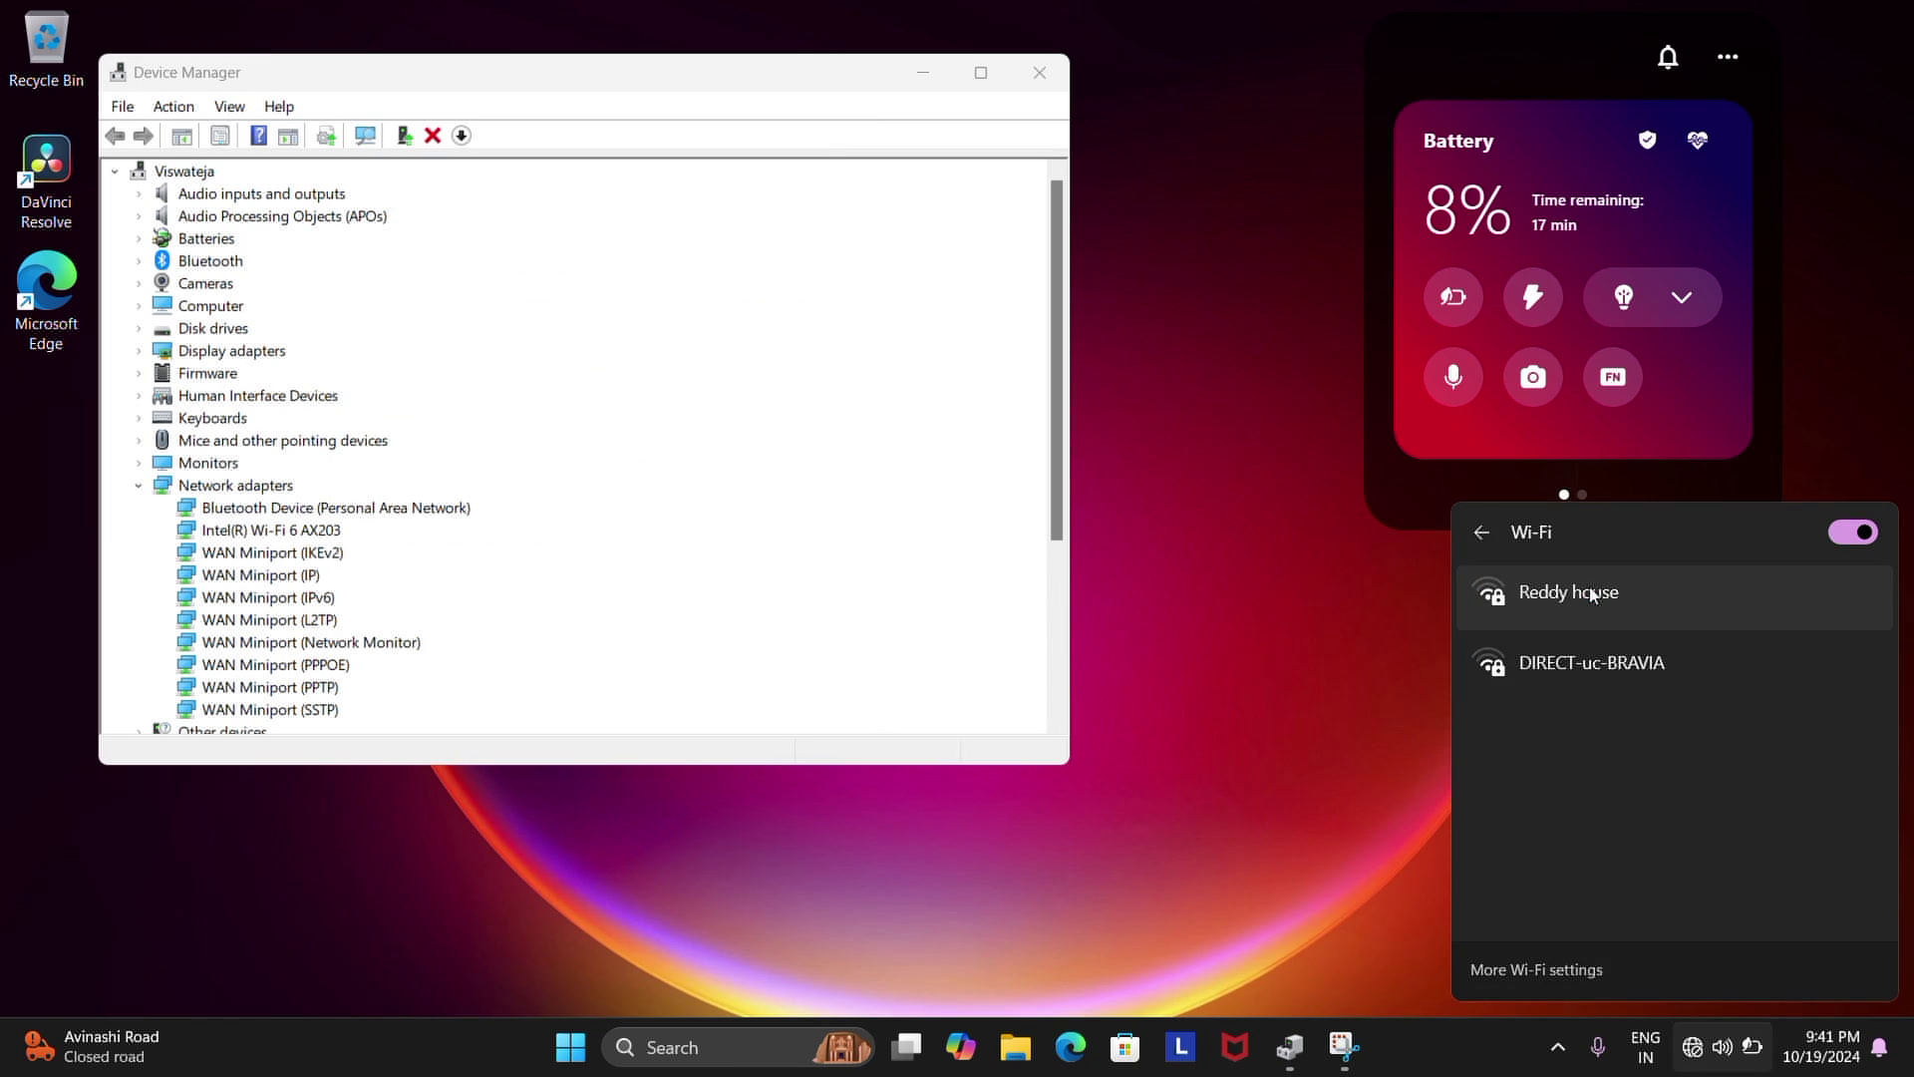
click(1671, 600)
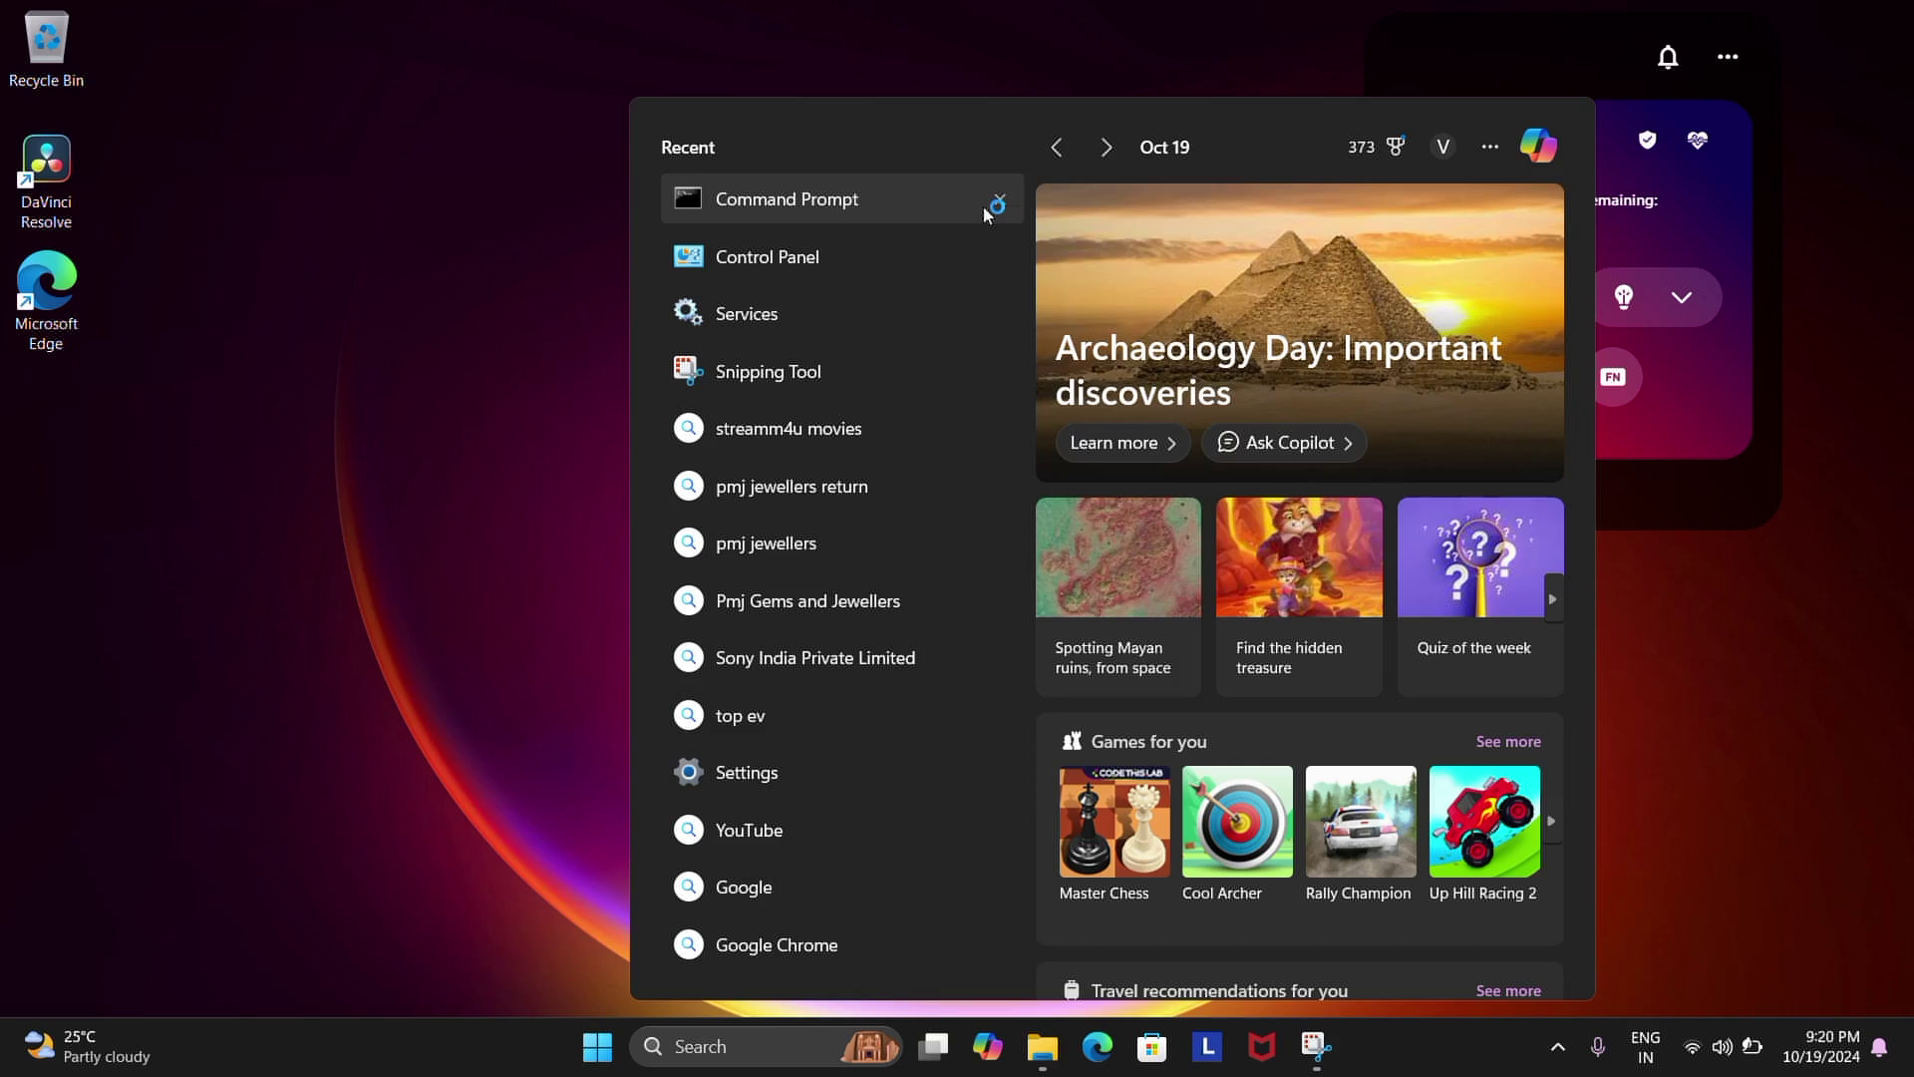
Step: In an administrator Command Prompt, run 'netsh winsock reset'
right_click(994, 209)
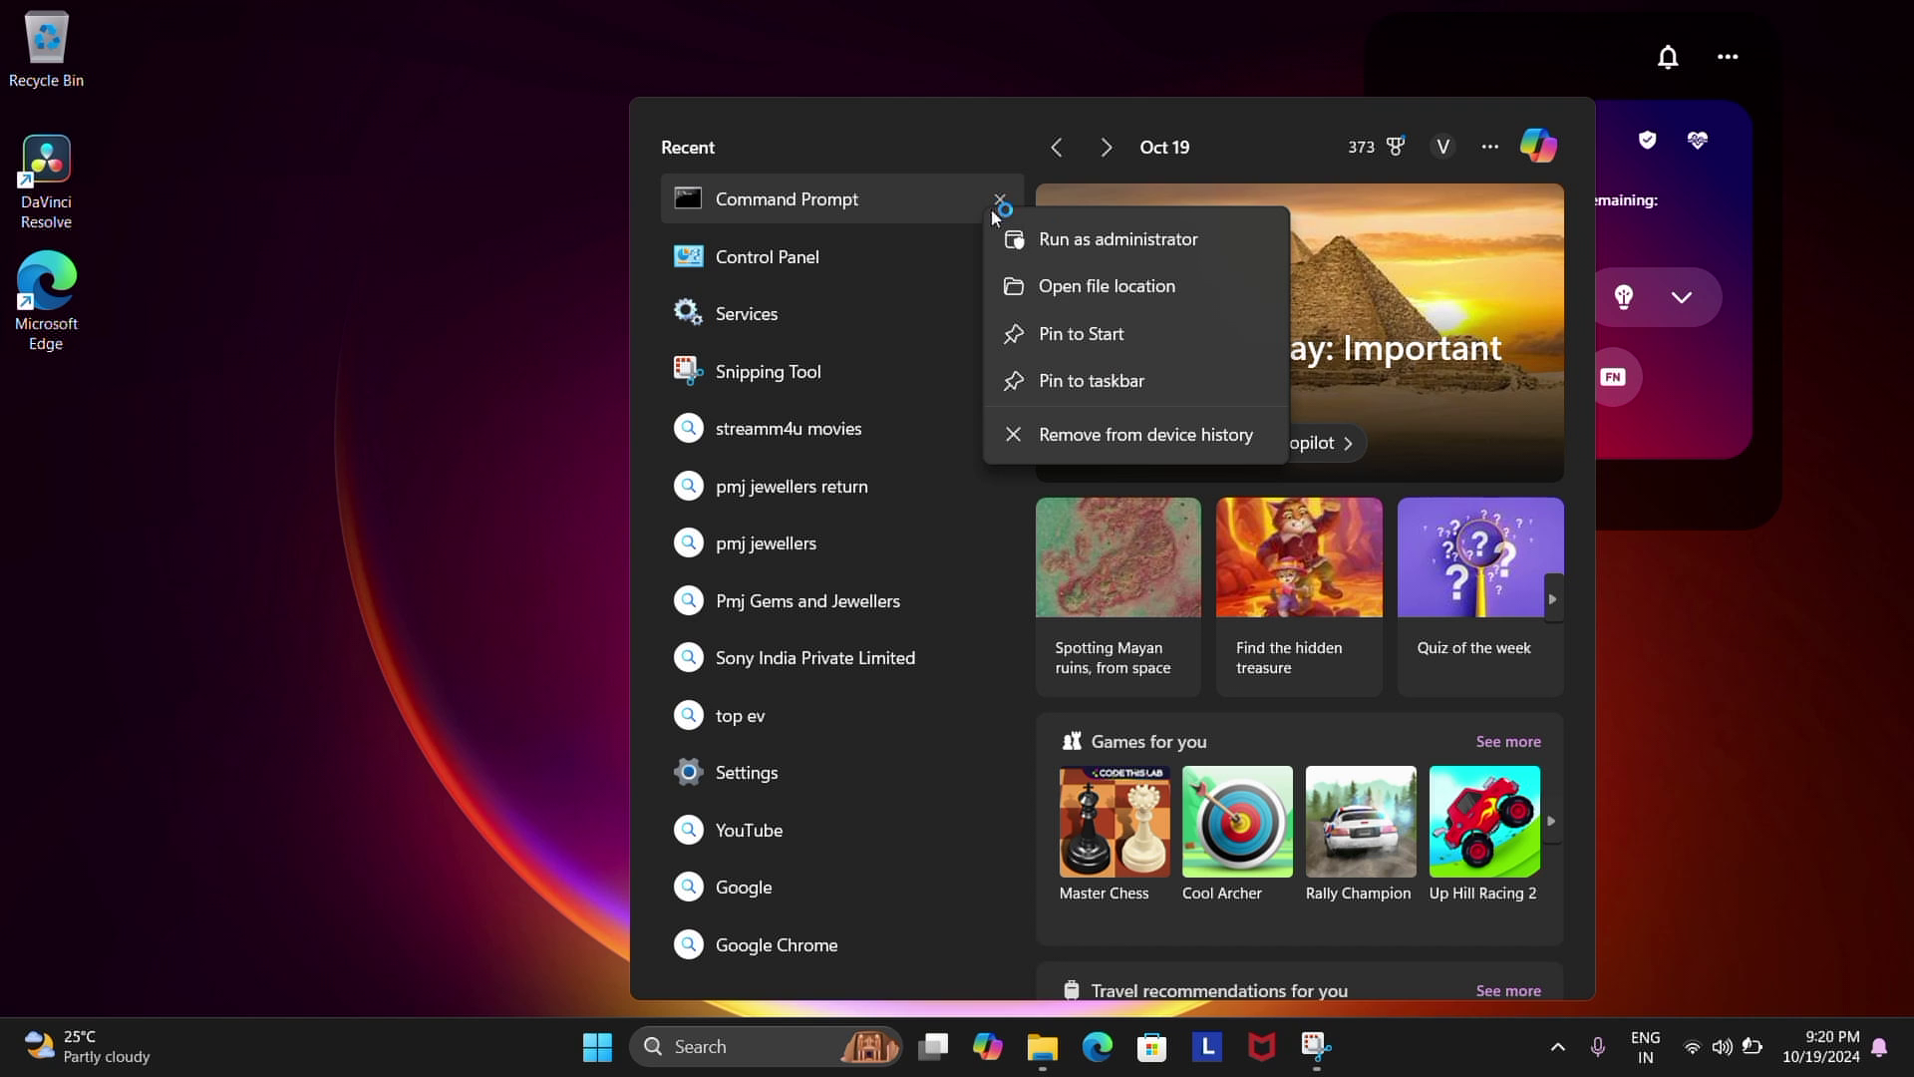
click(1074, 243)
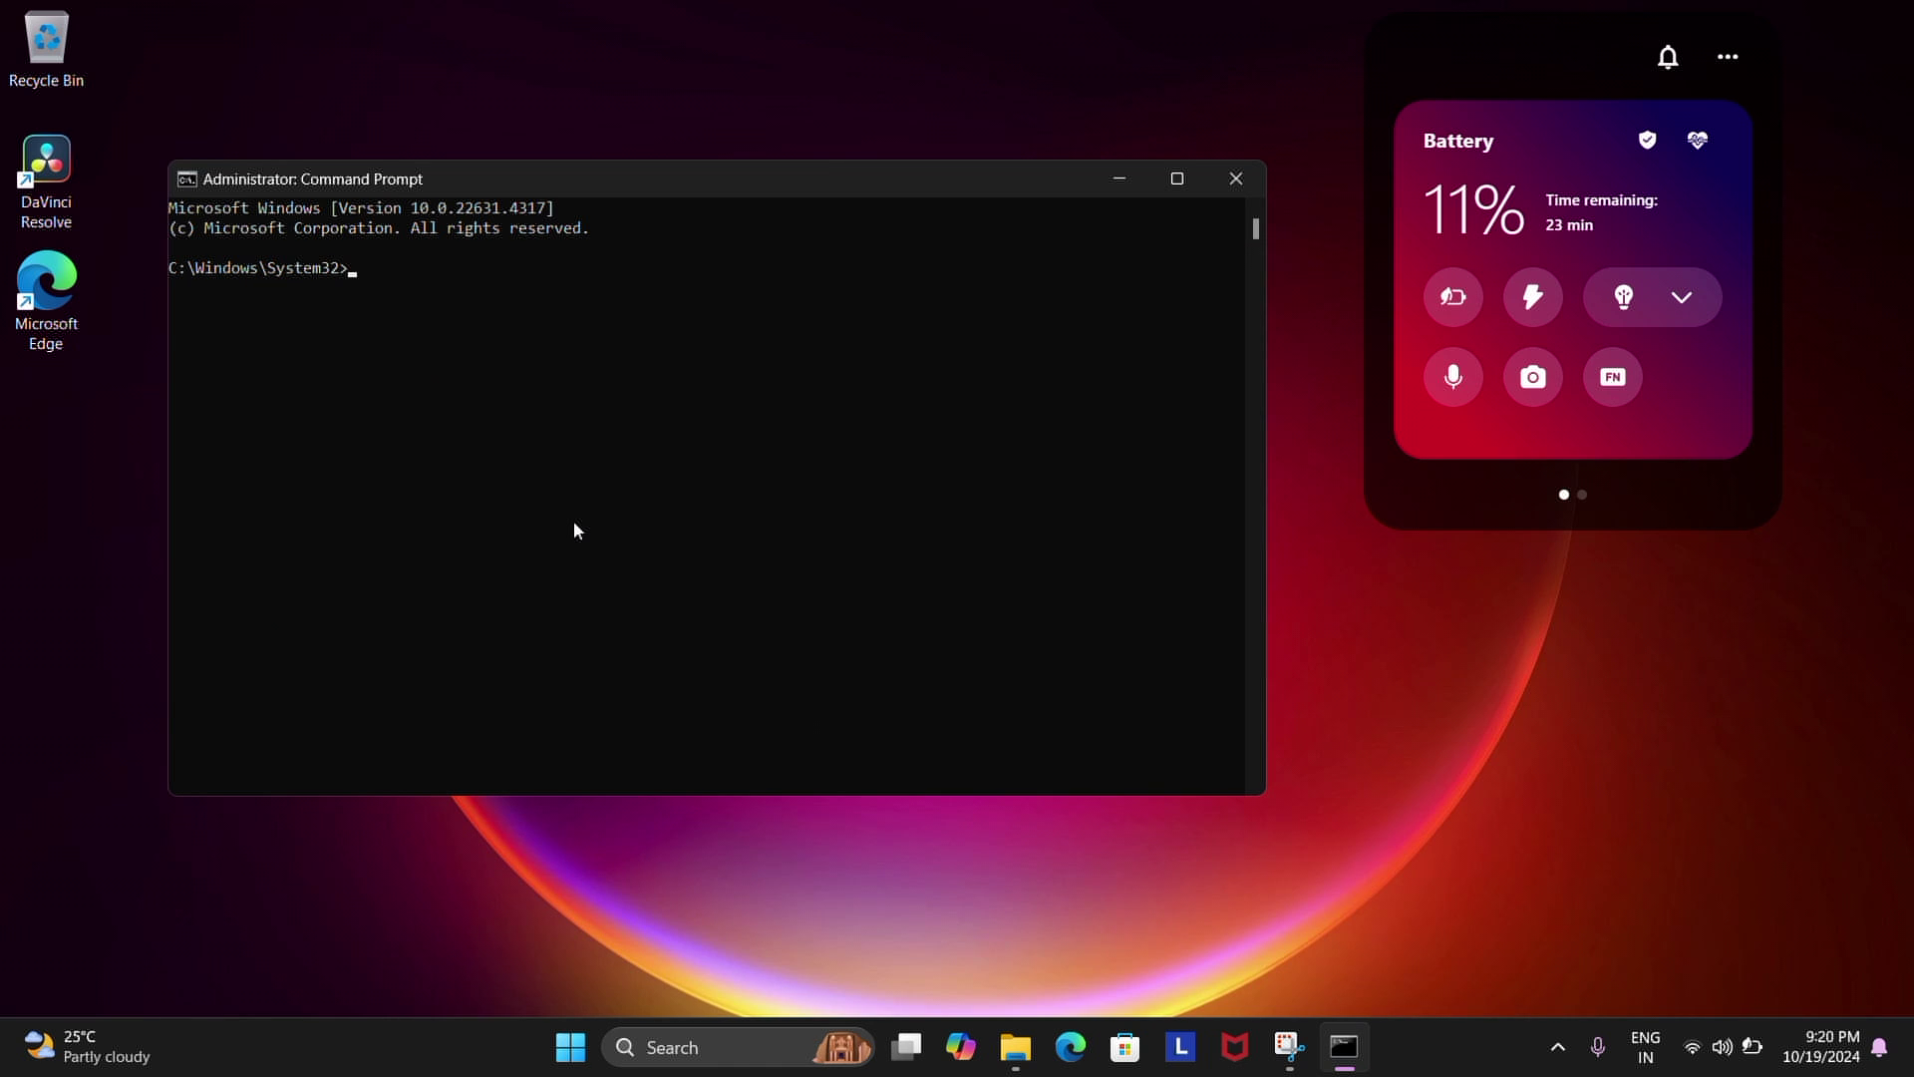
text(netsh winsock)
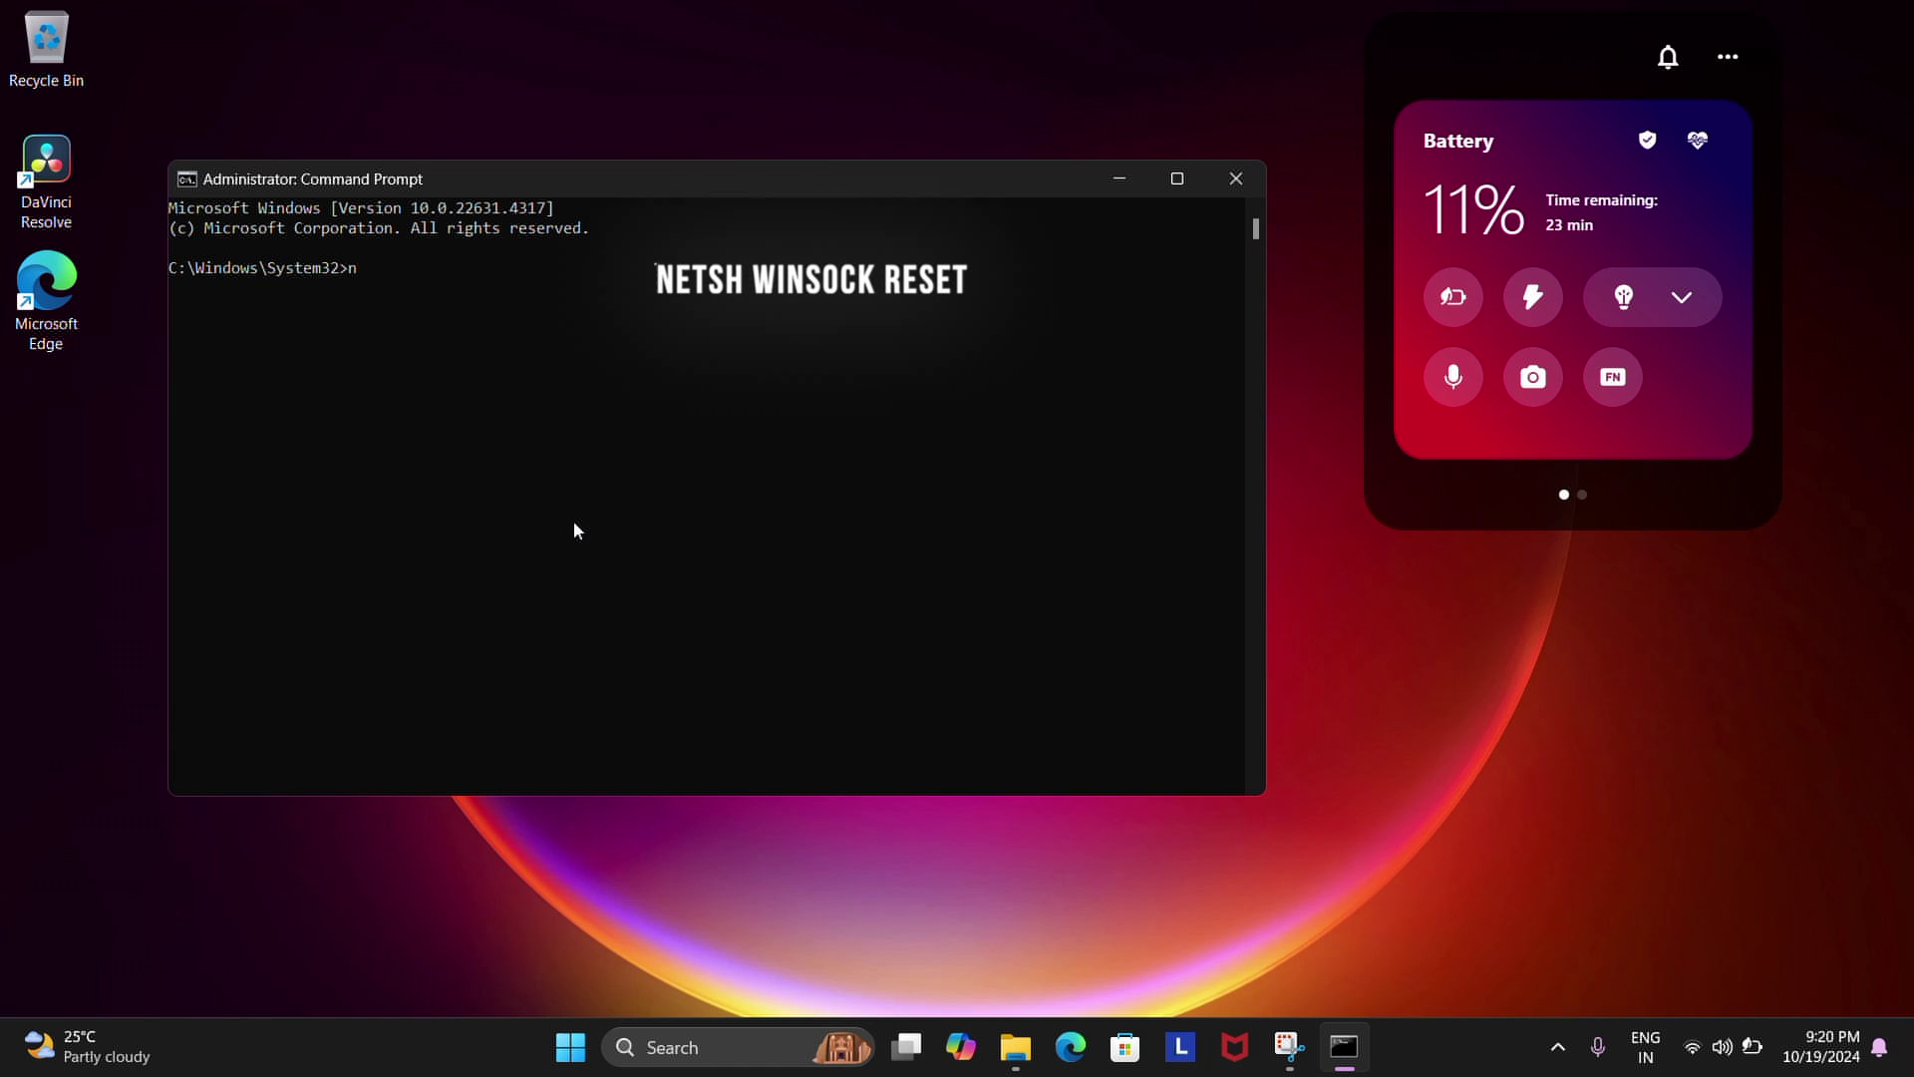
text( reset)
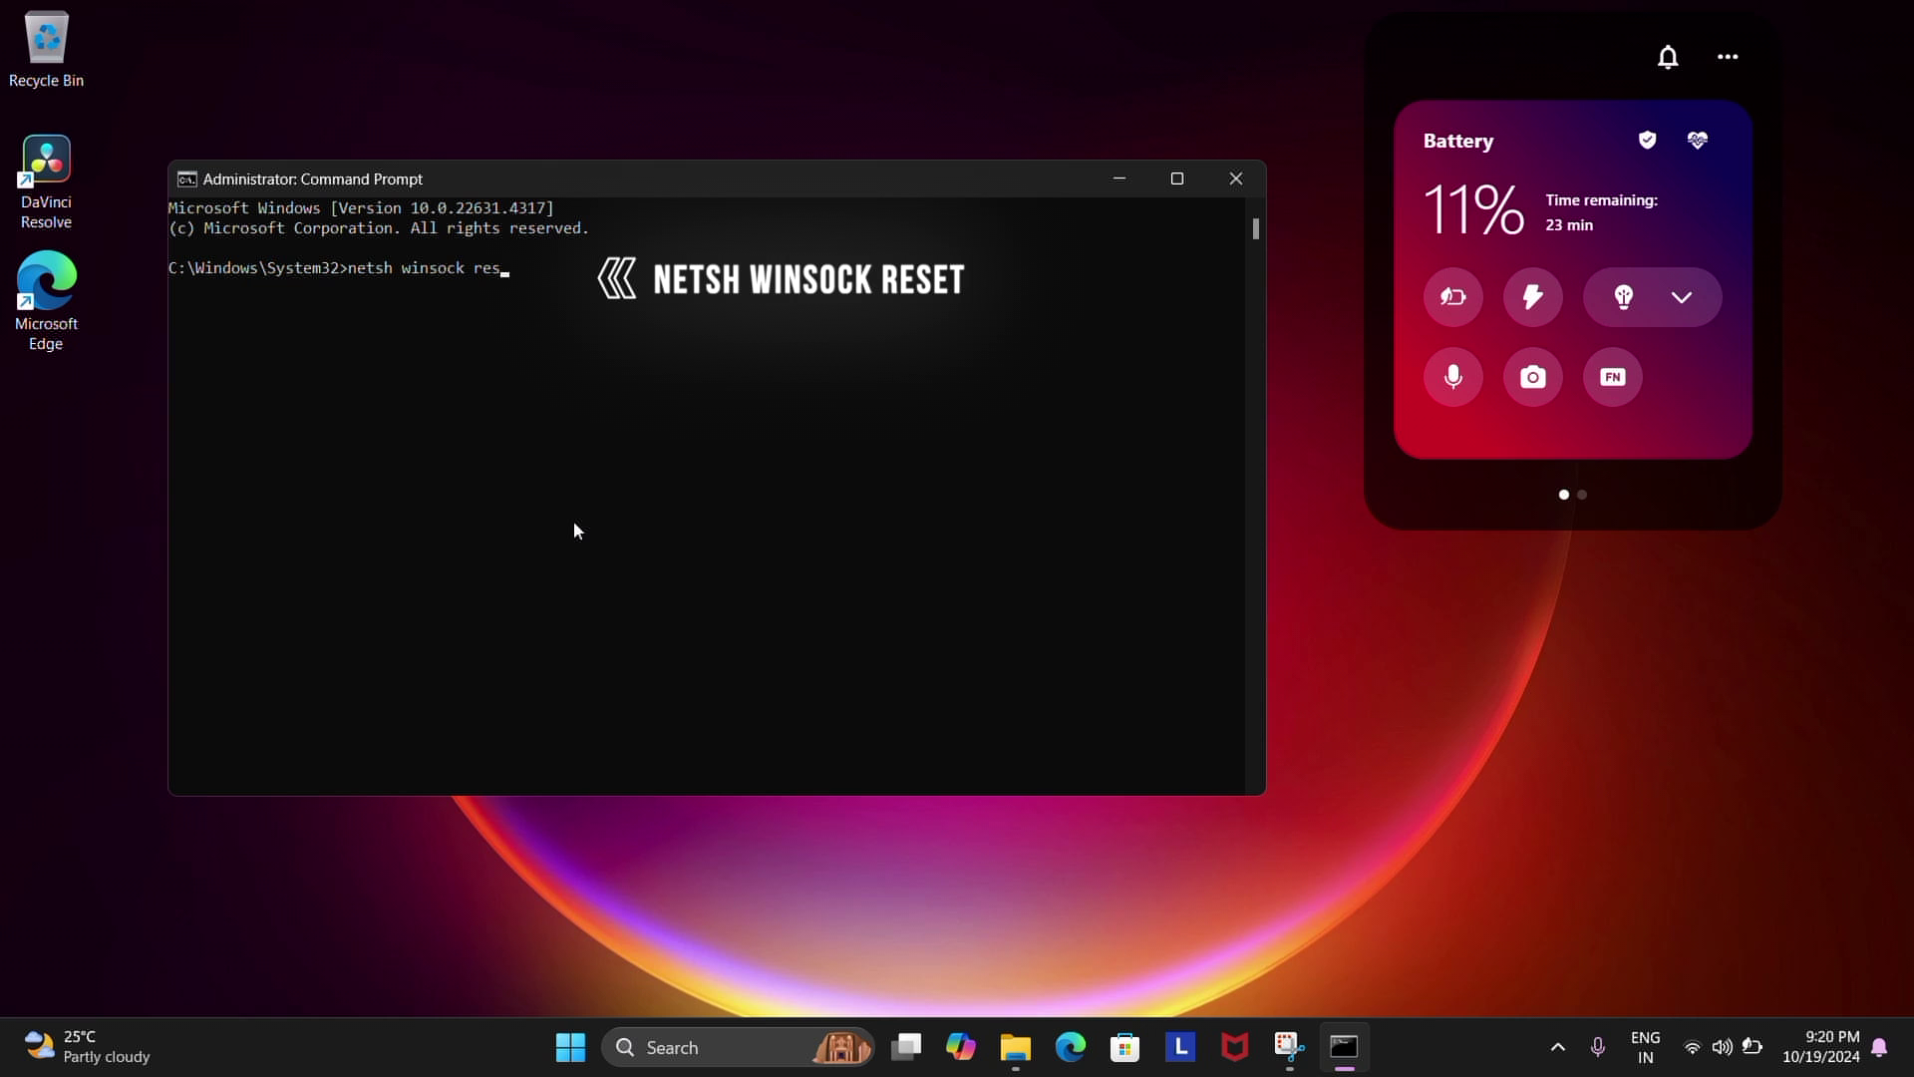
key(Return)
Step: Run 'netsh int ip reset' and 'ipconfig/flushdns' to reset the IP stack and DNS cache
text(netsh)
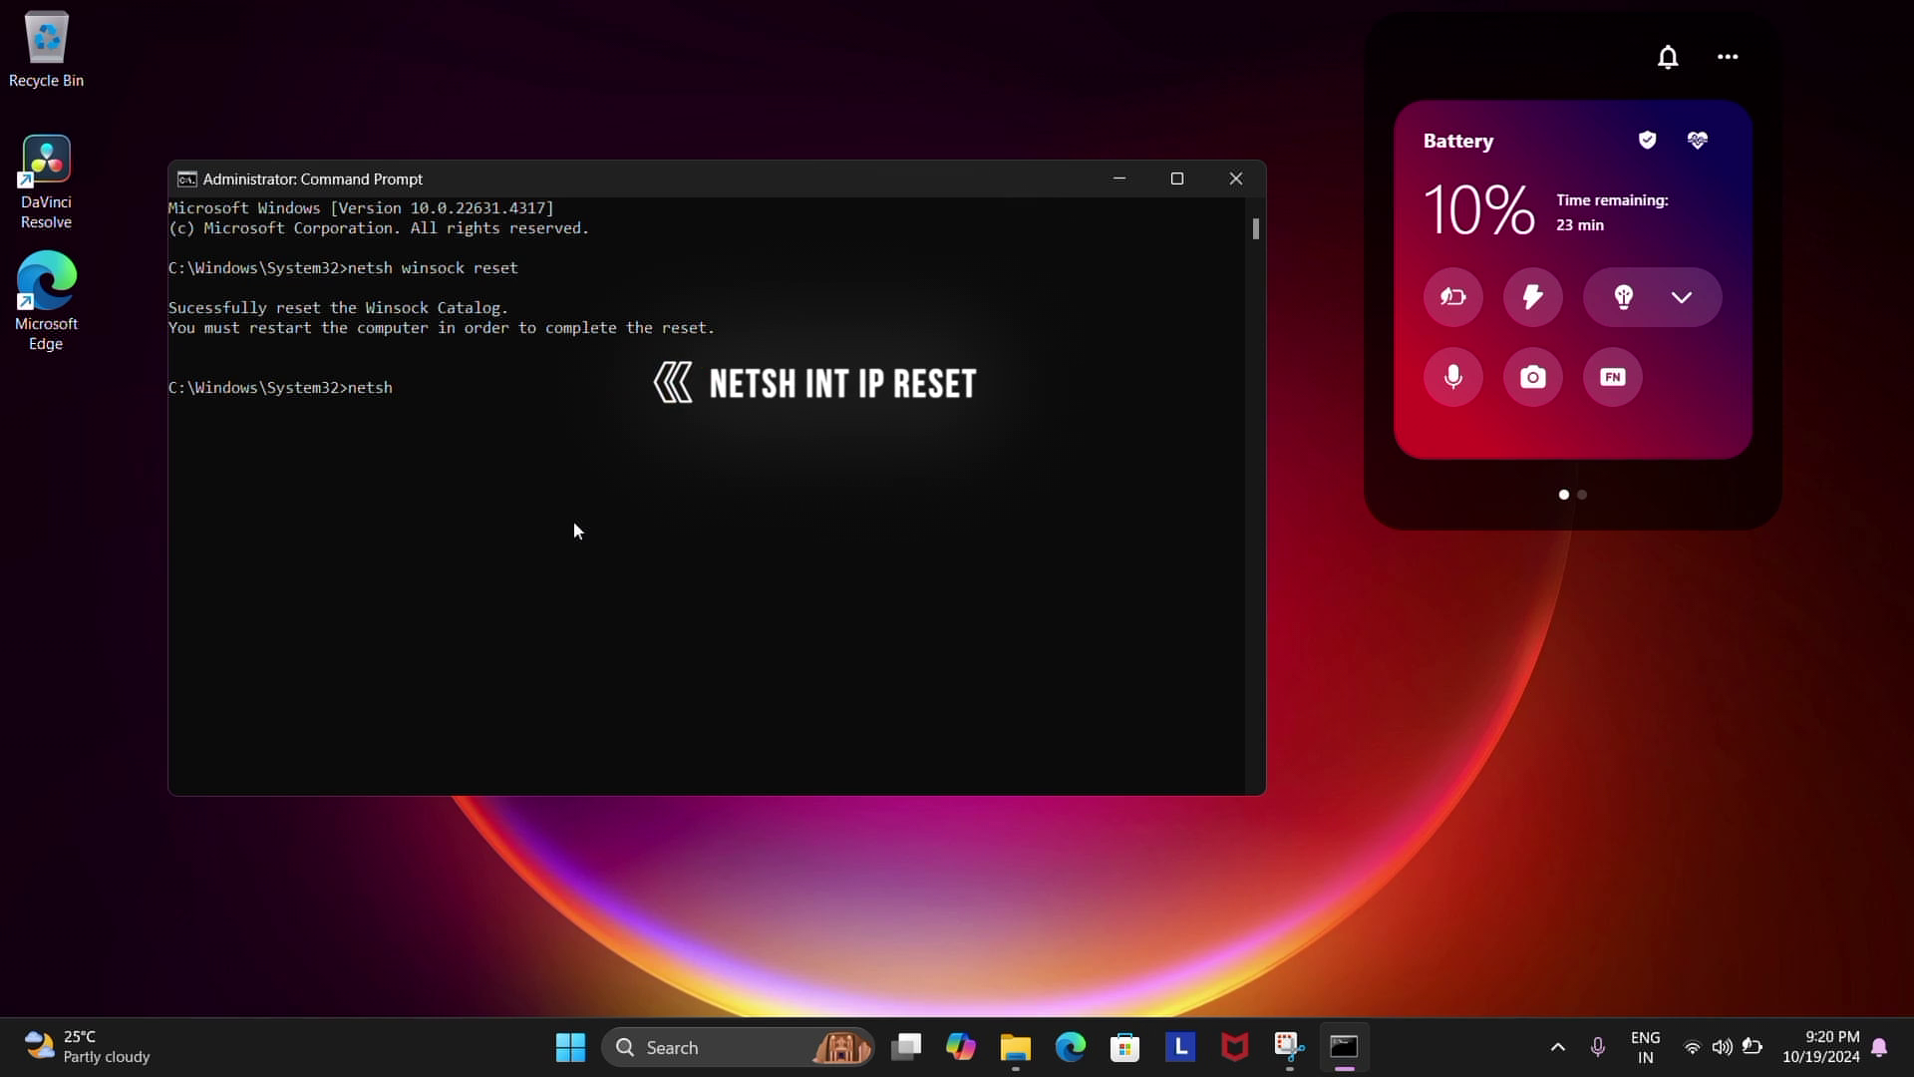
text(int )
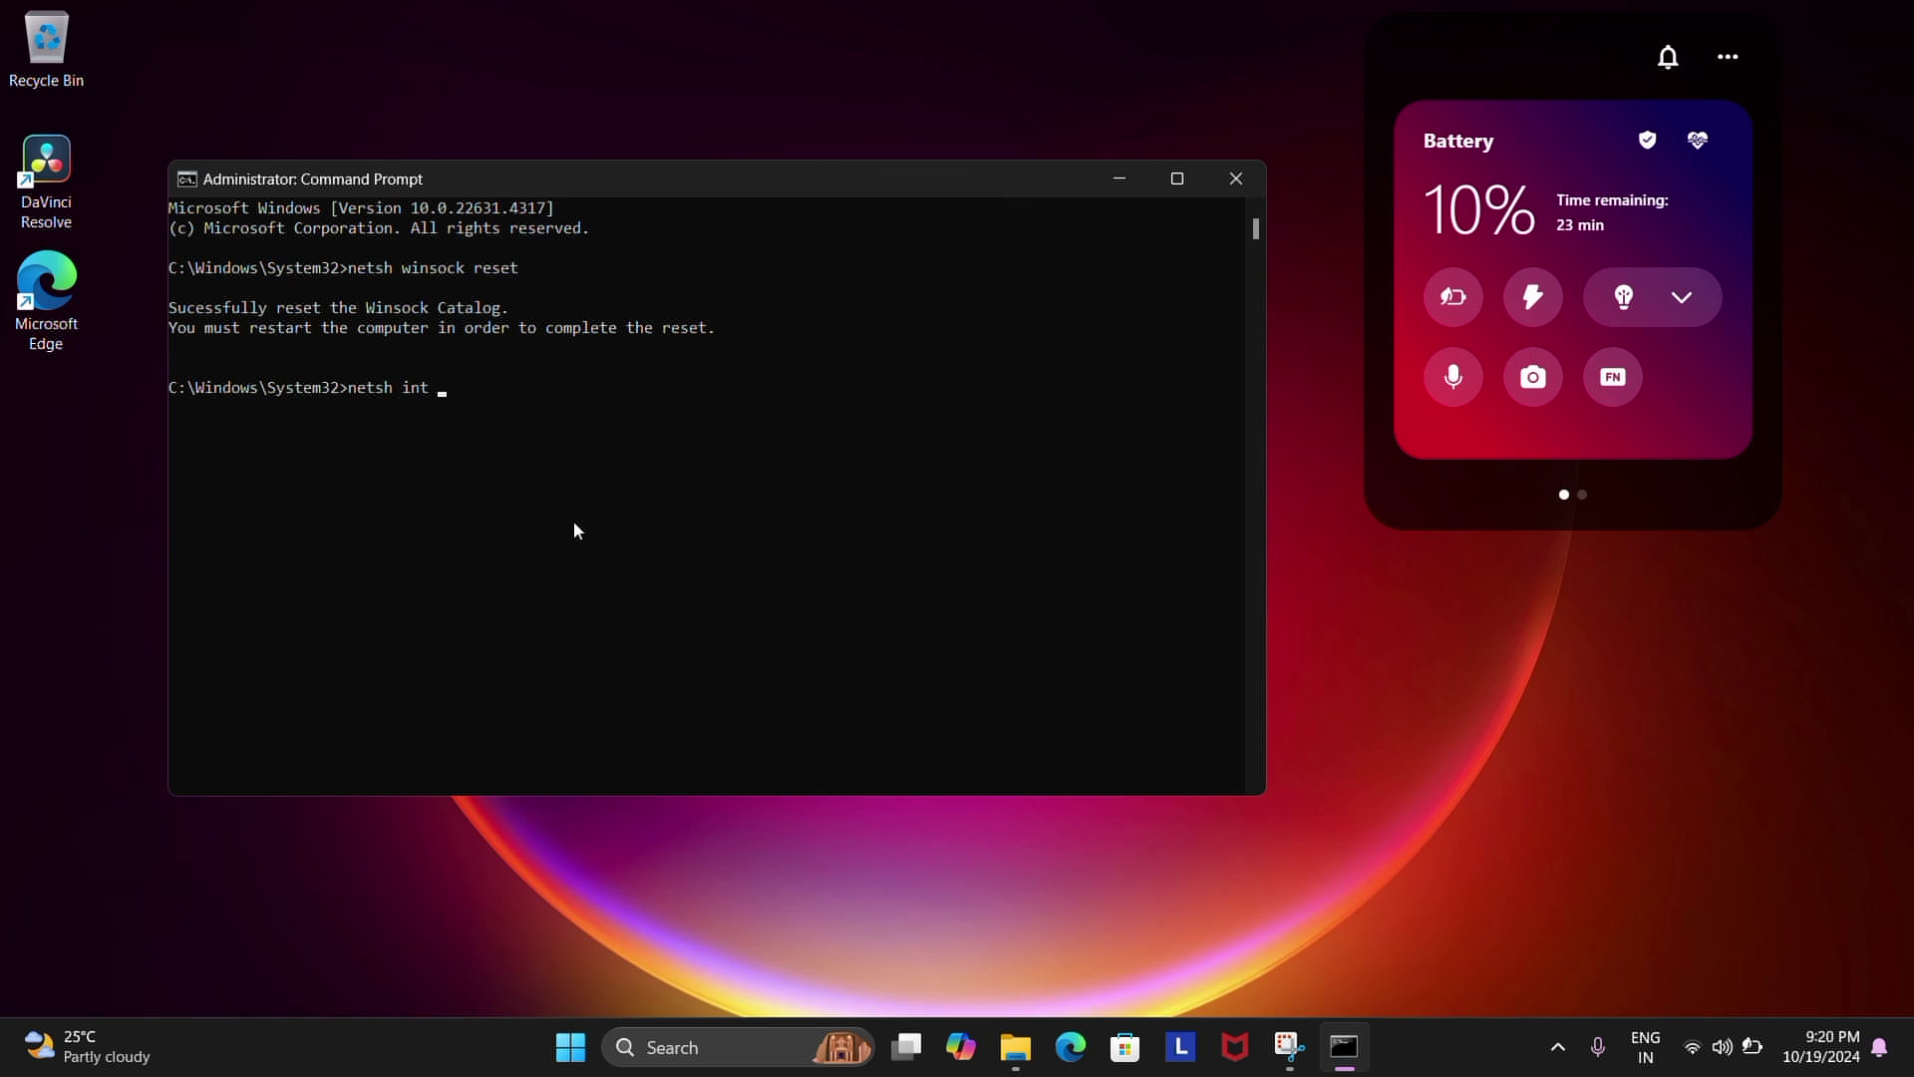
text(ip reset)
key(Return)
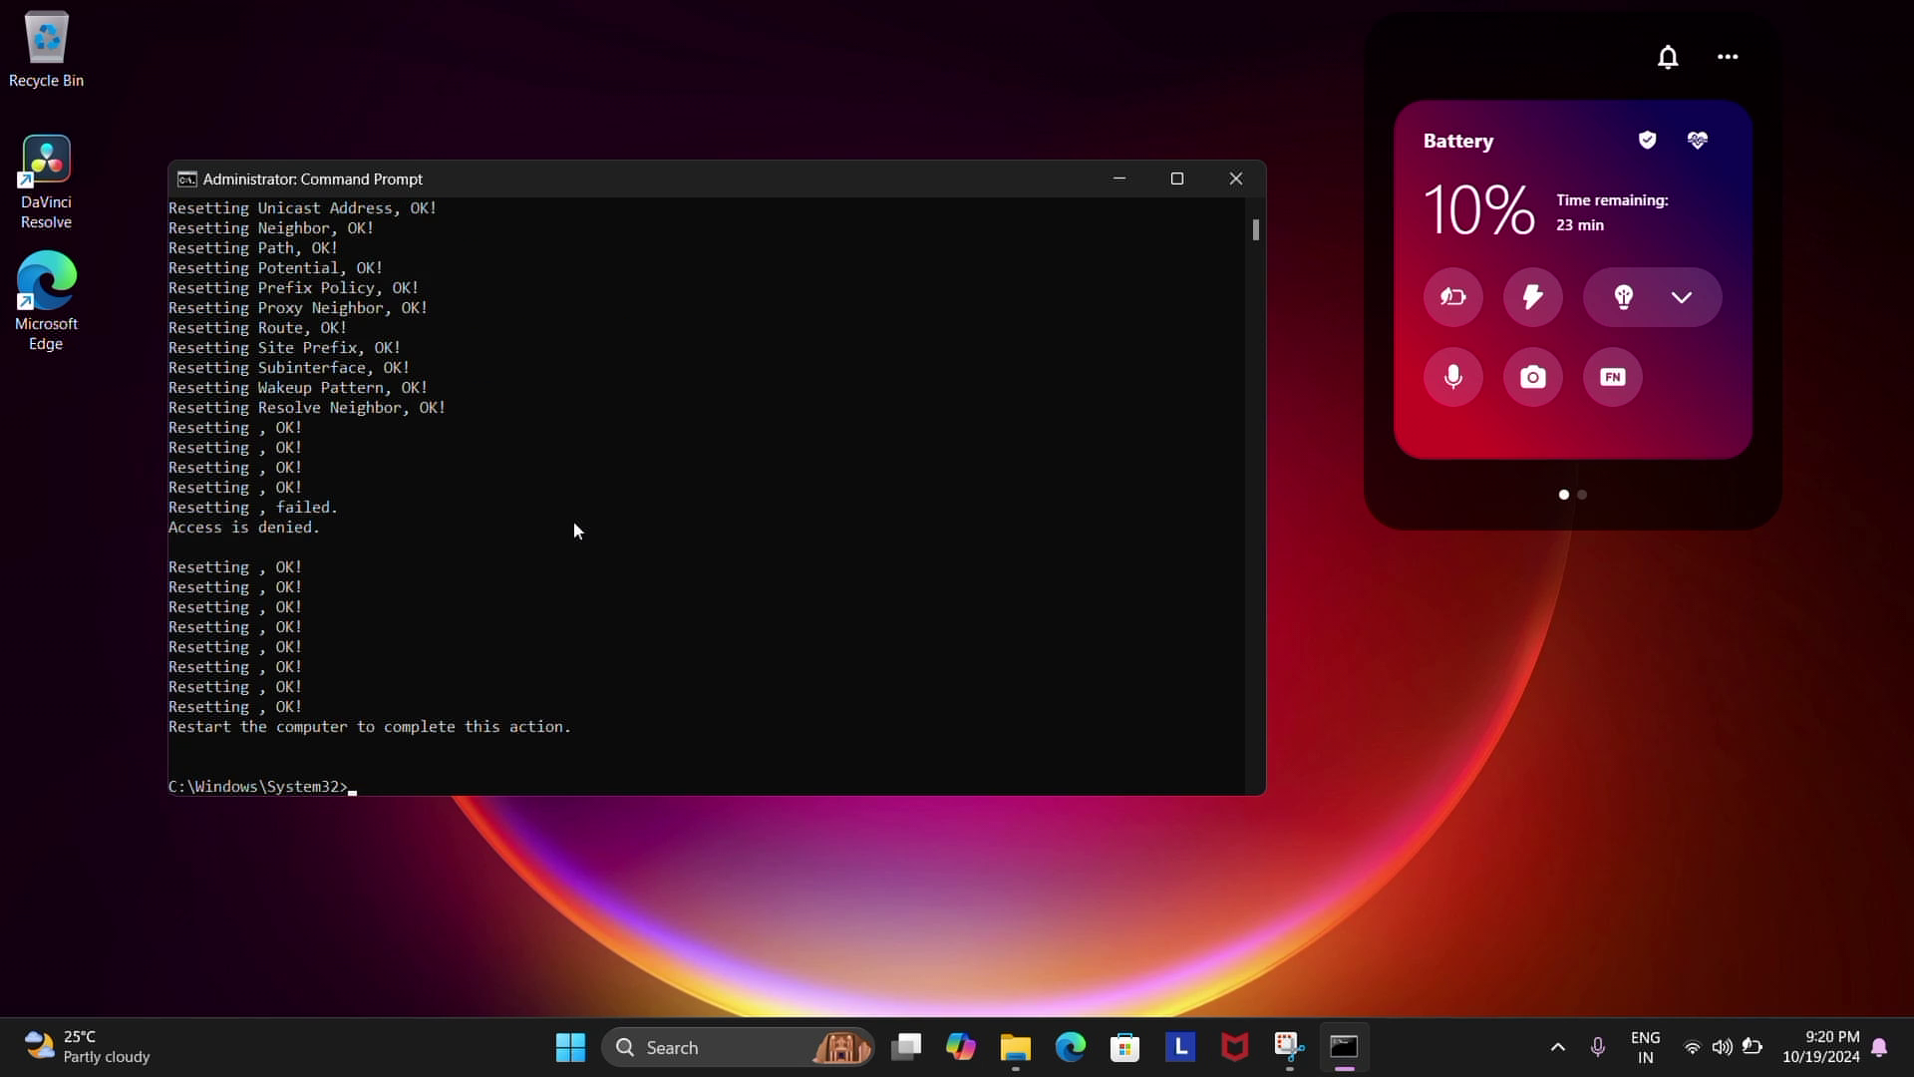
key(Return)
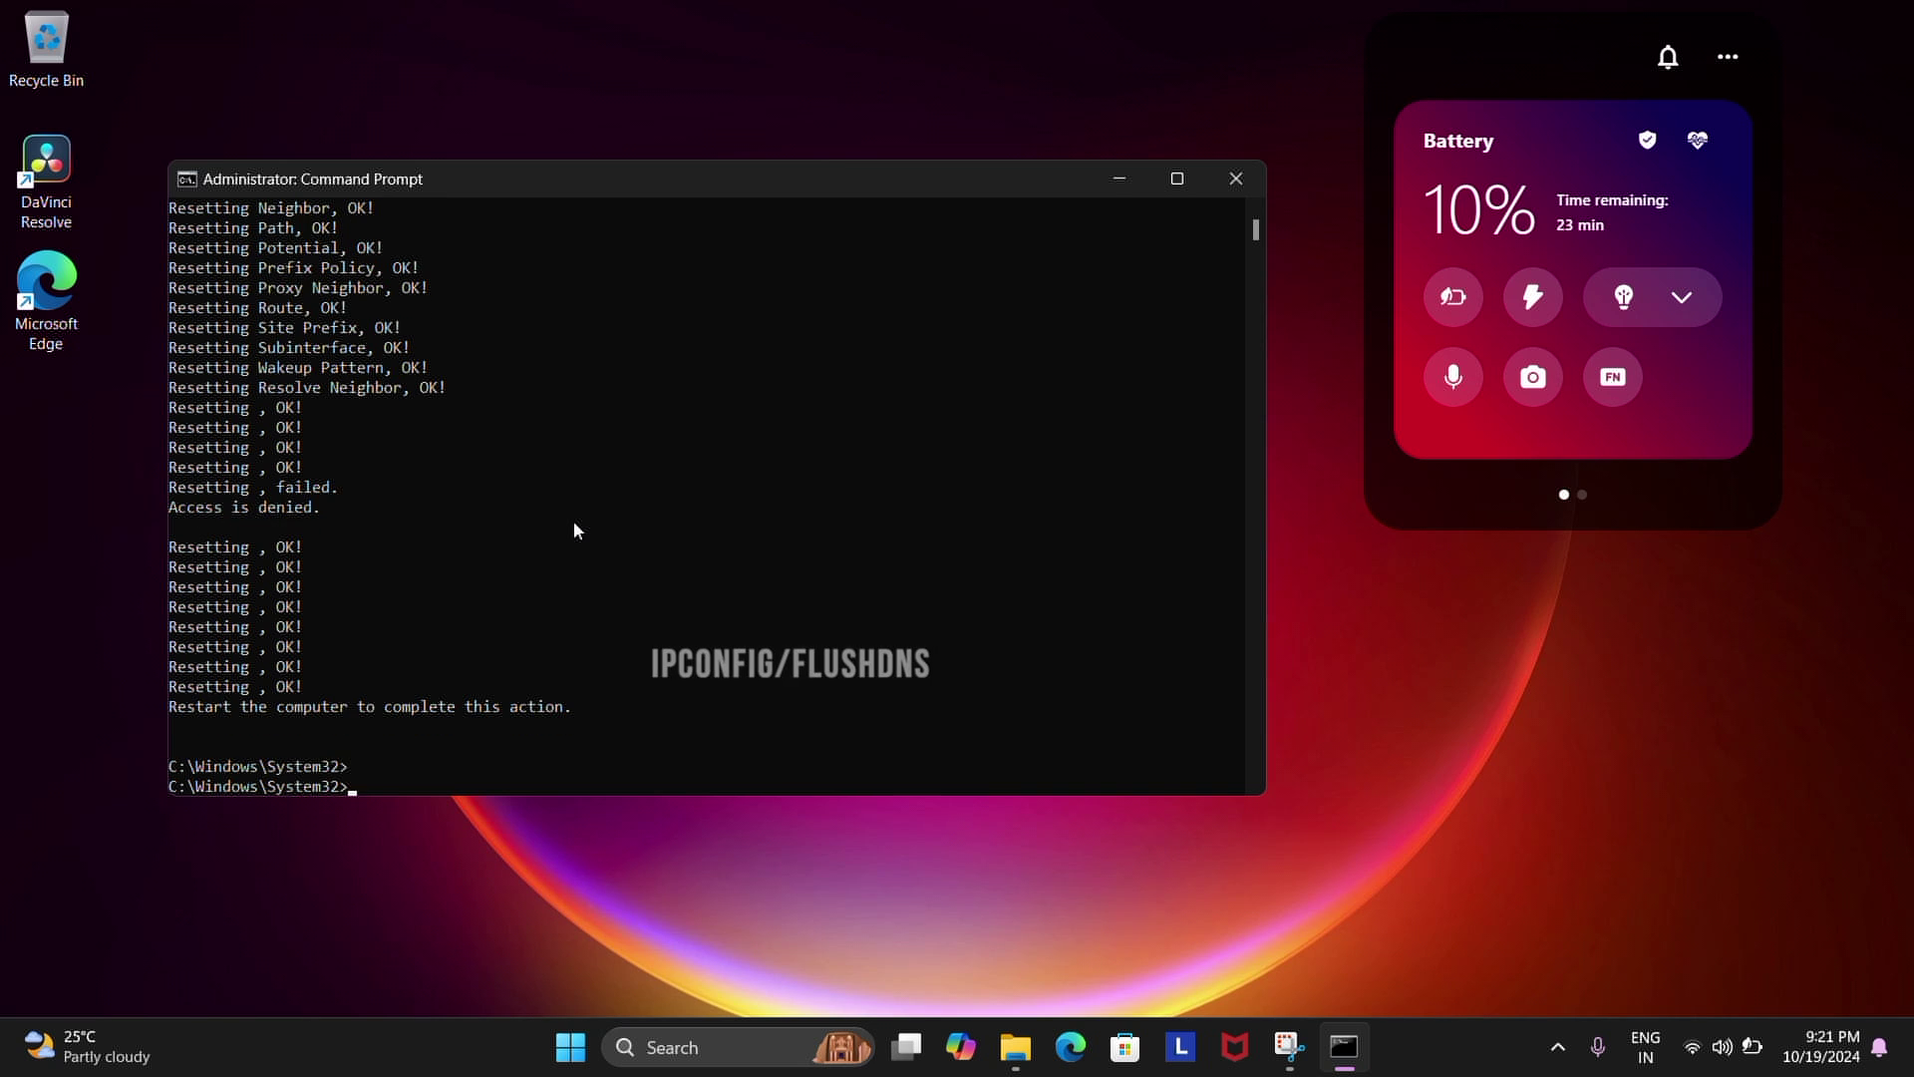
text(ipconfig/flushdns)
key(Return)
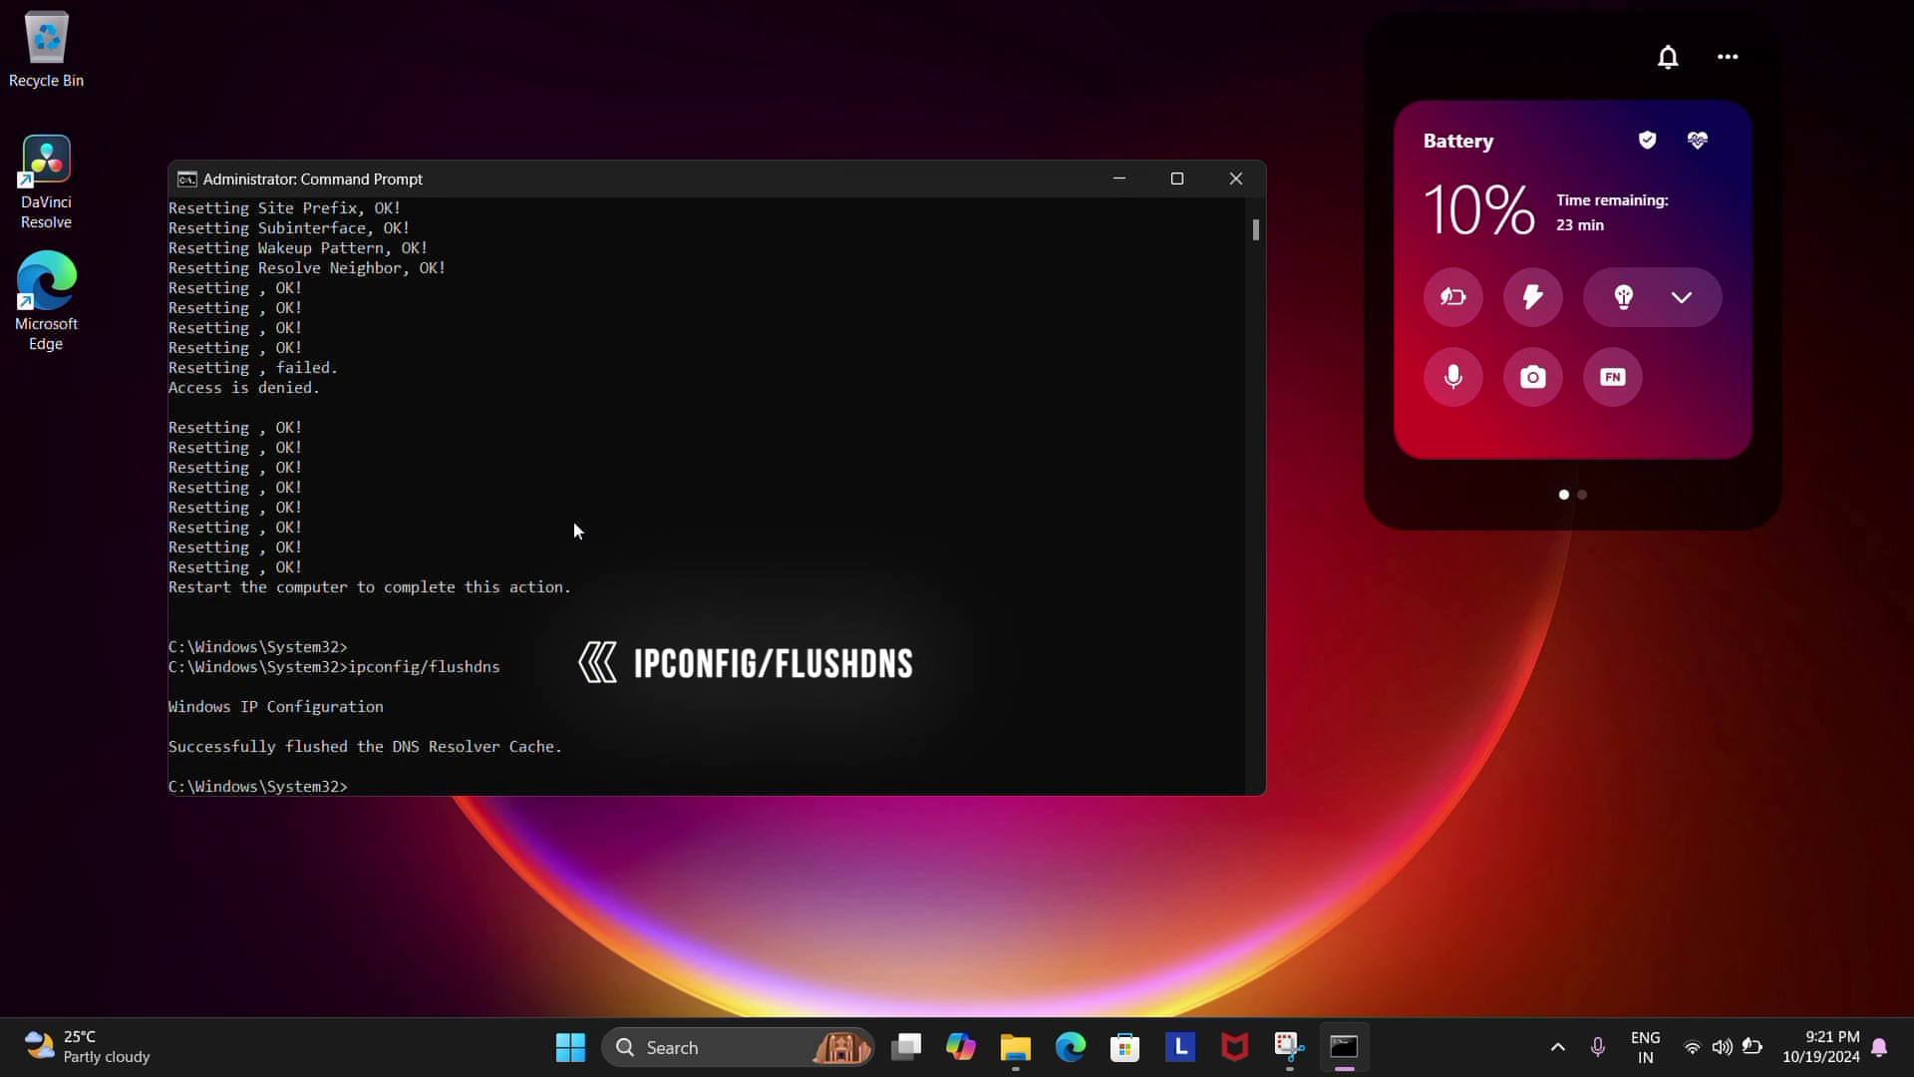
key(Return)
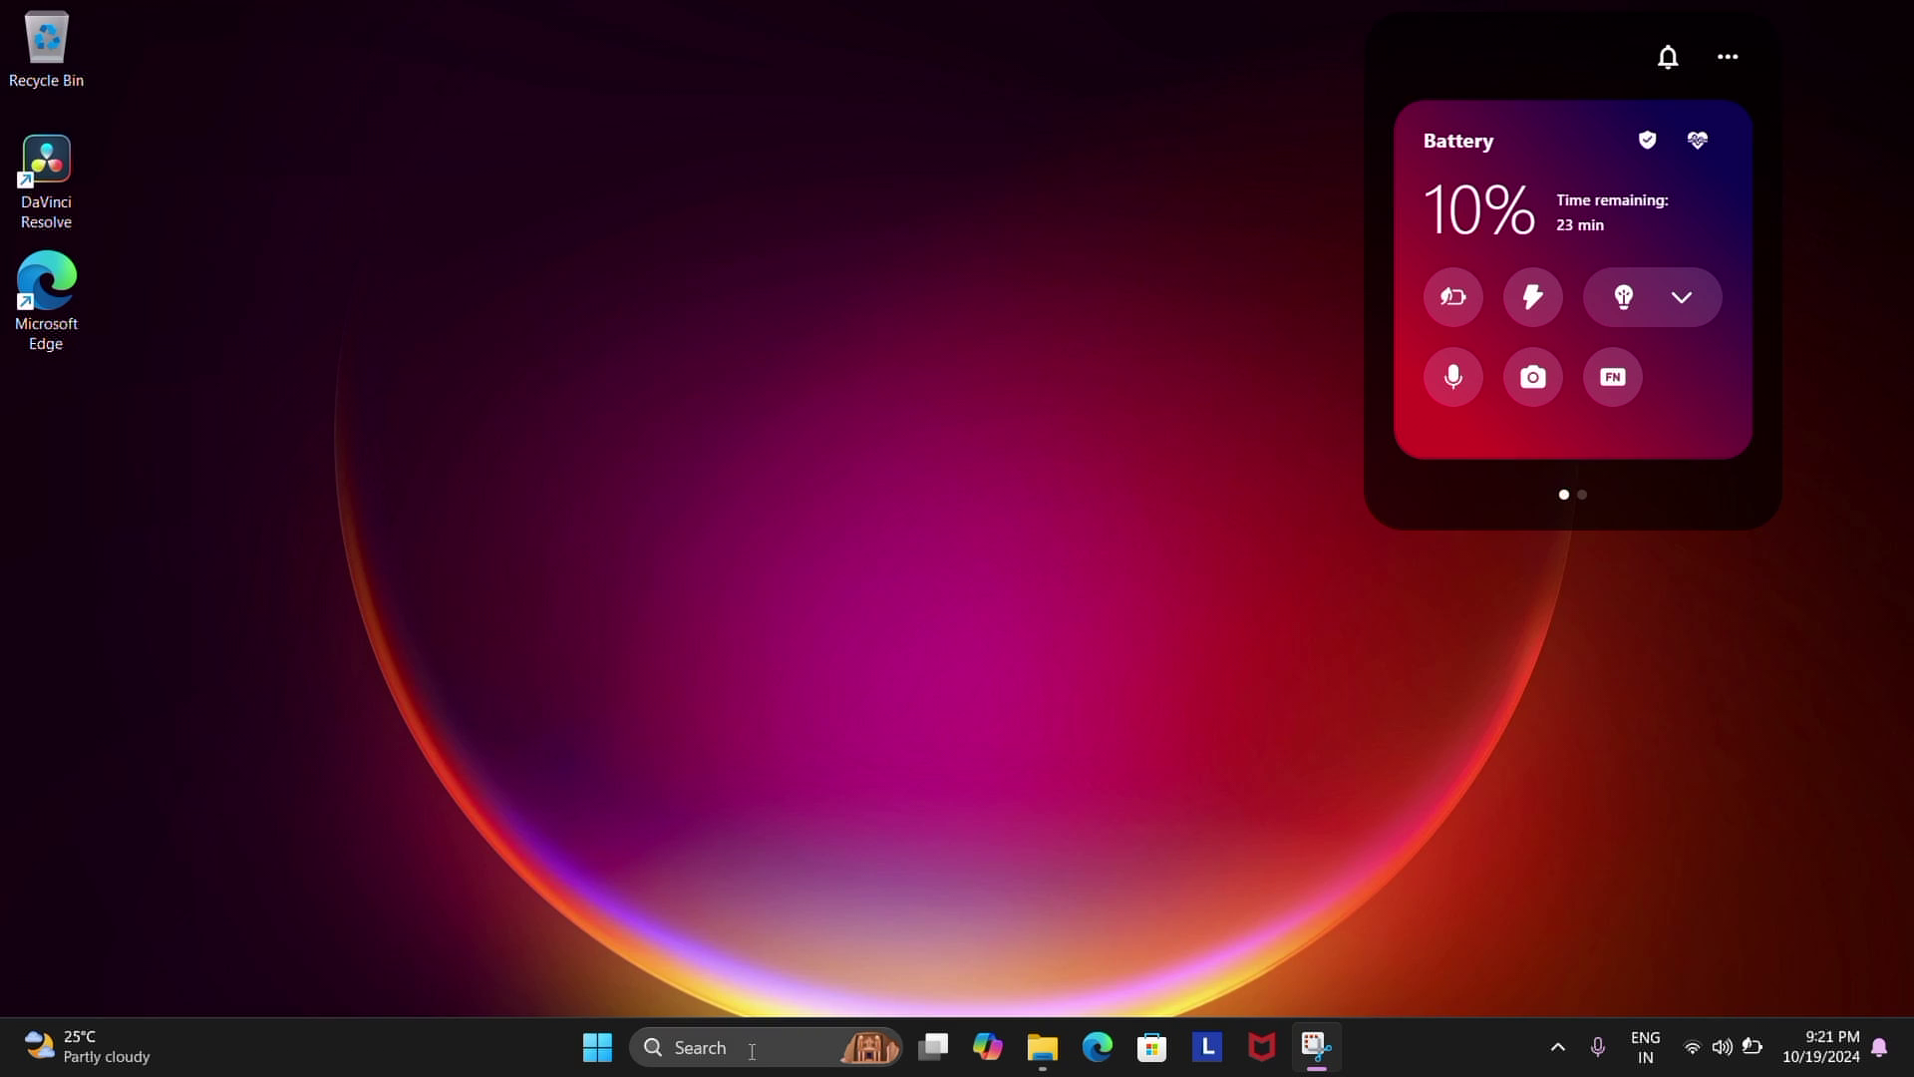
Step: Open Settings and go to Network & internet > Advanced network settings > Network reset
click(752, 1048)
text(settings)
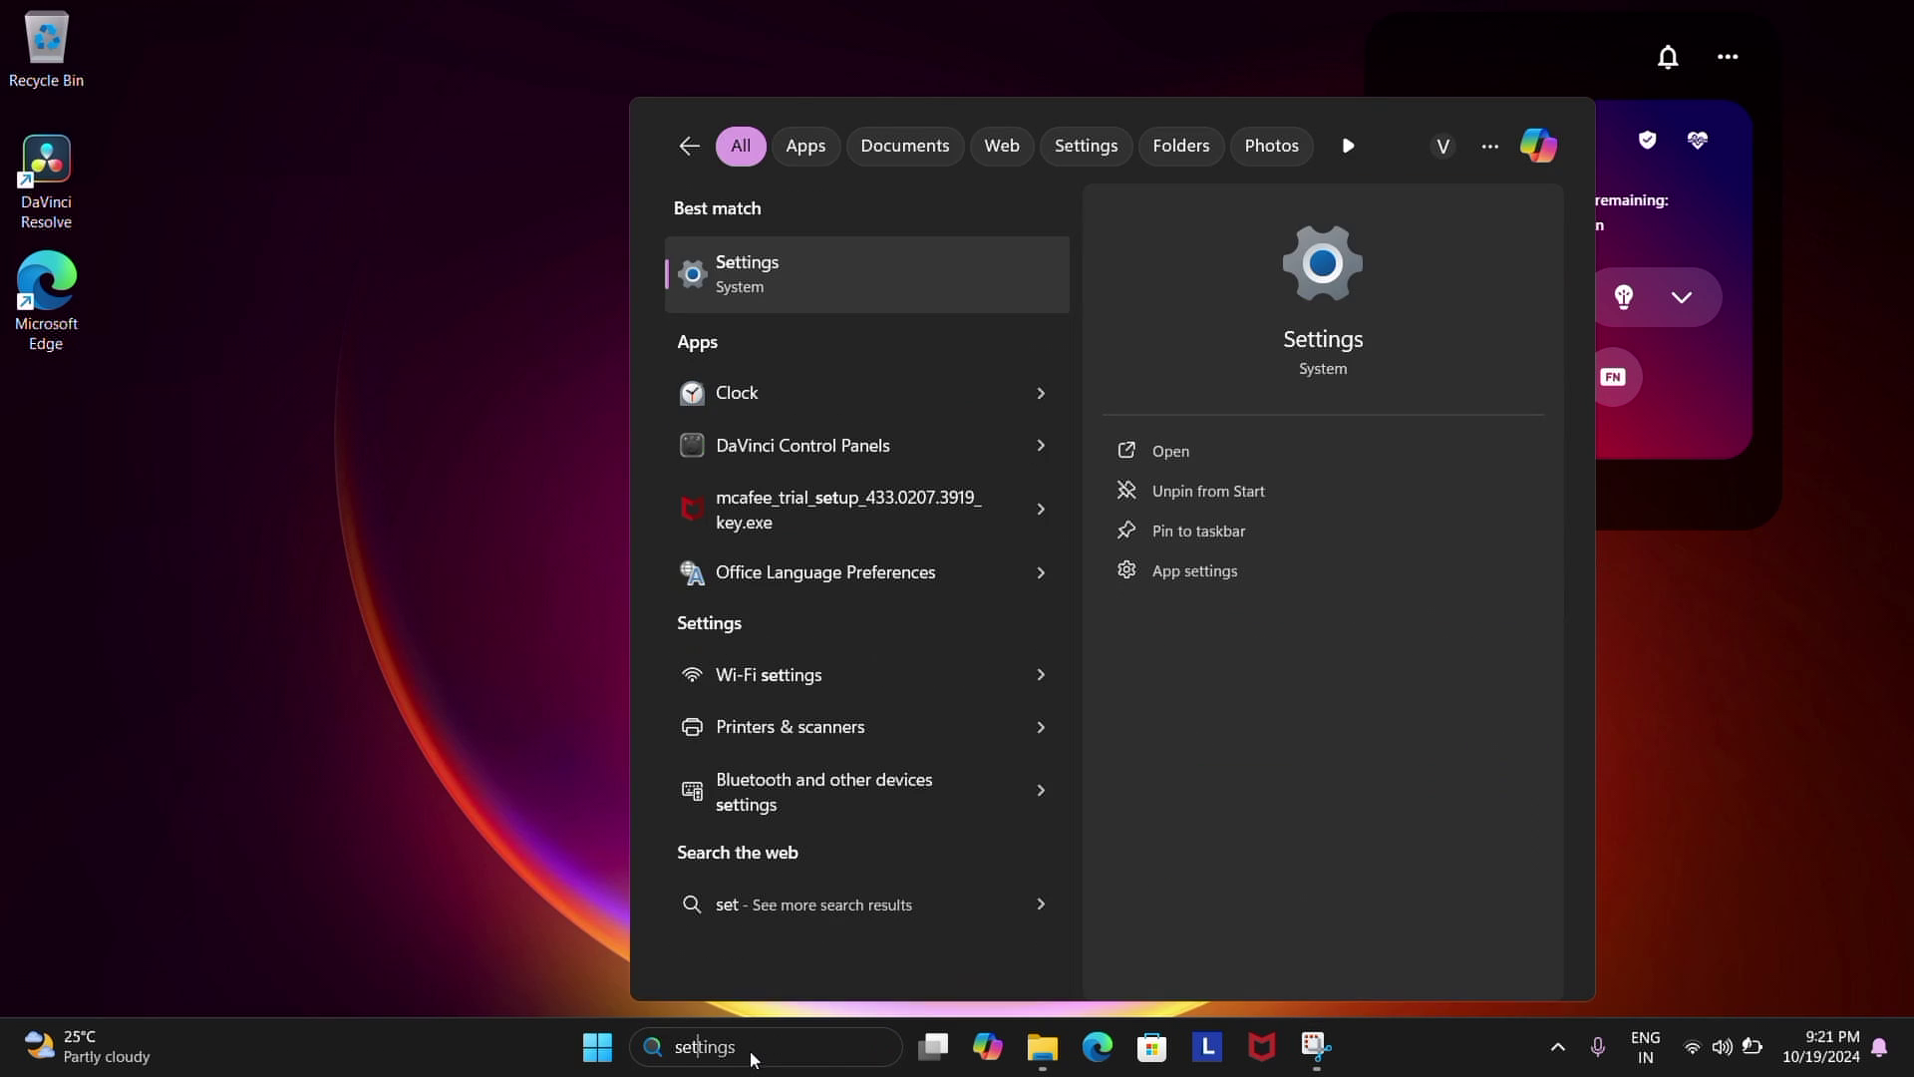
key(Return)
click(732, 441)
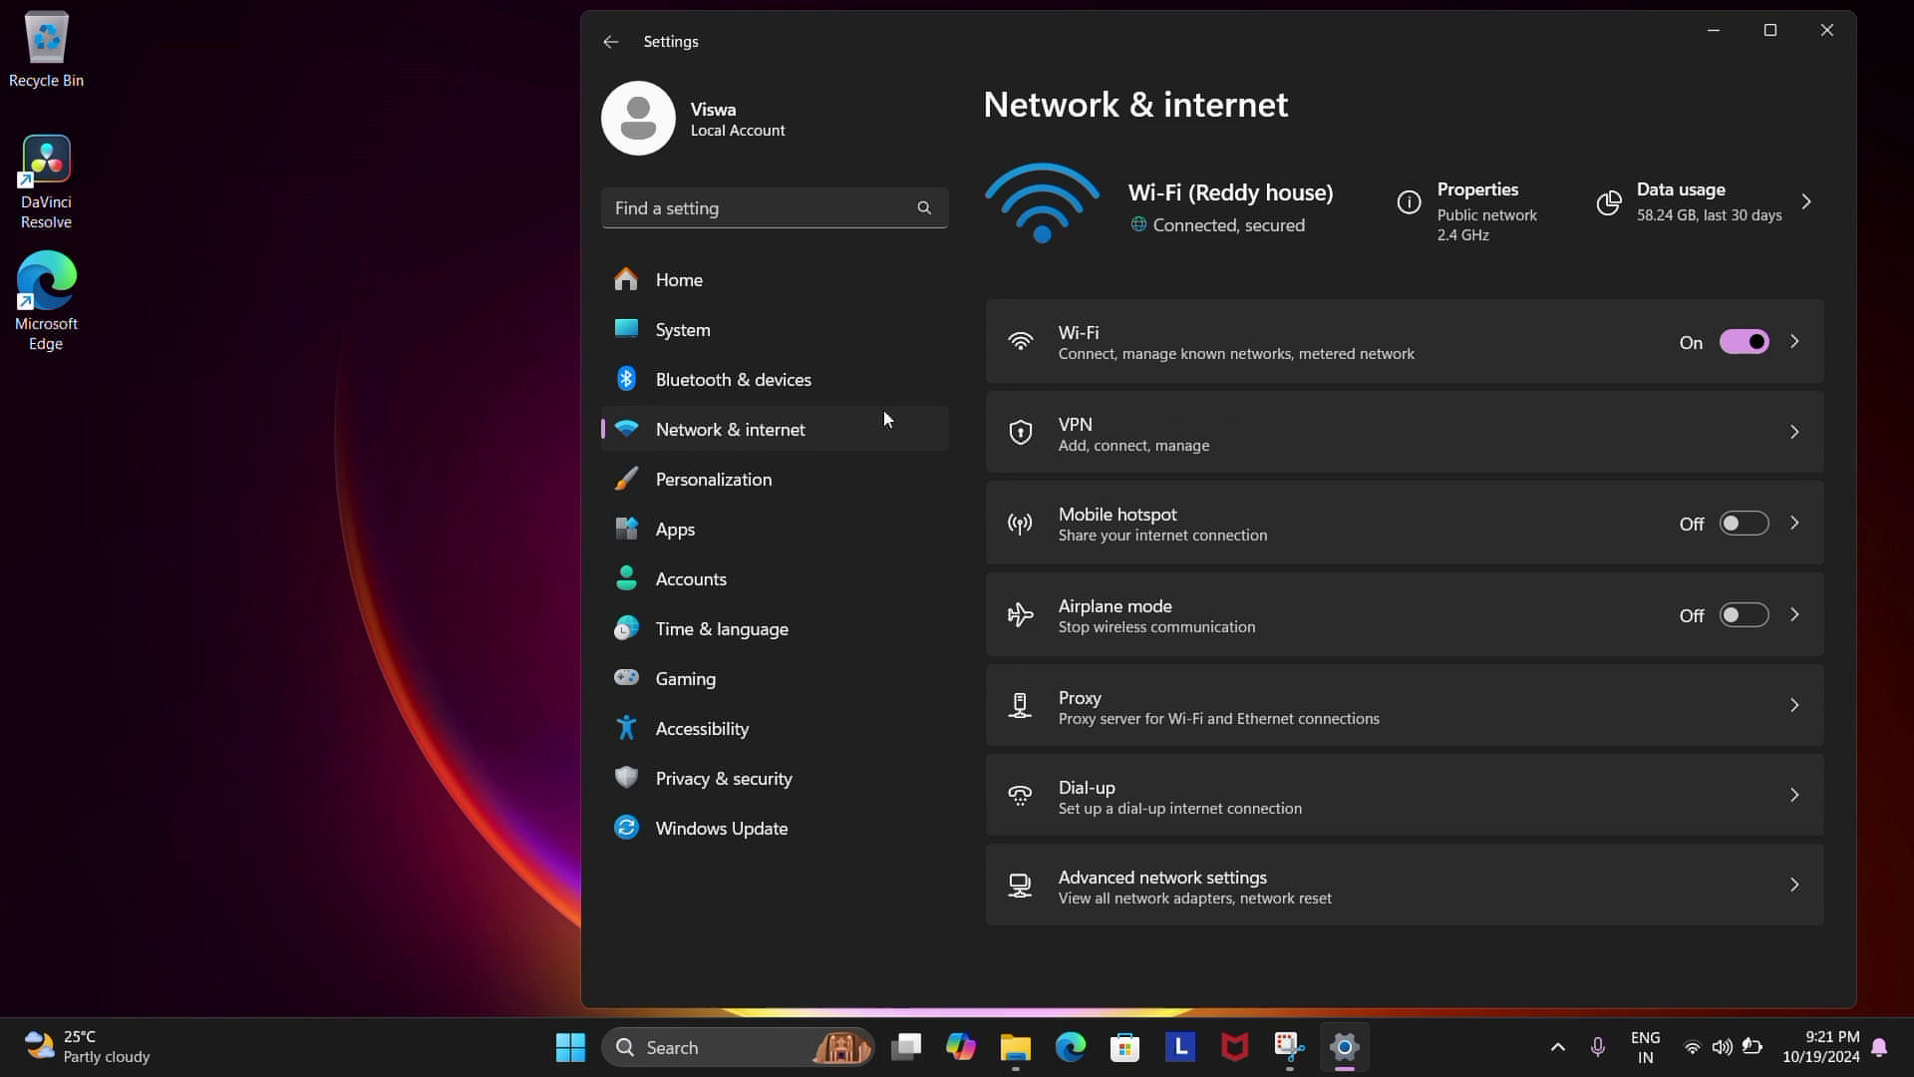
click(1259, 913)
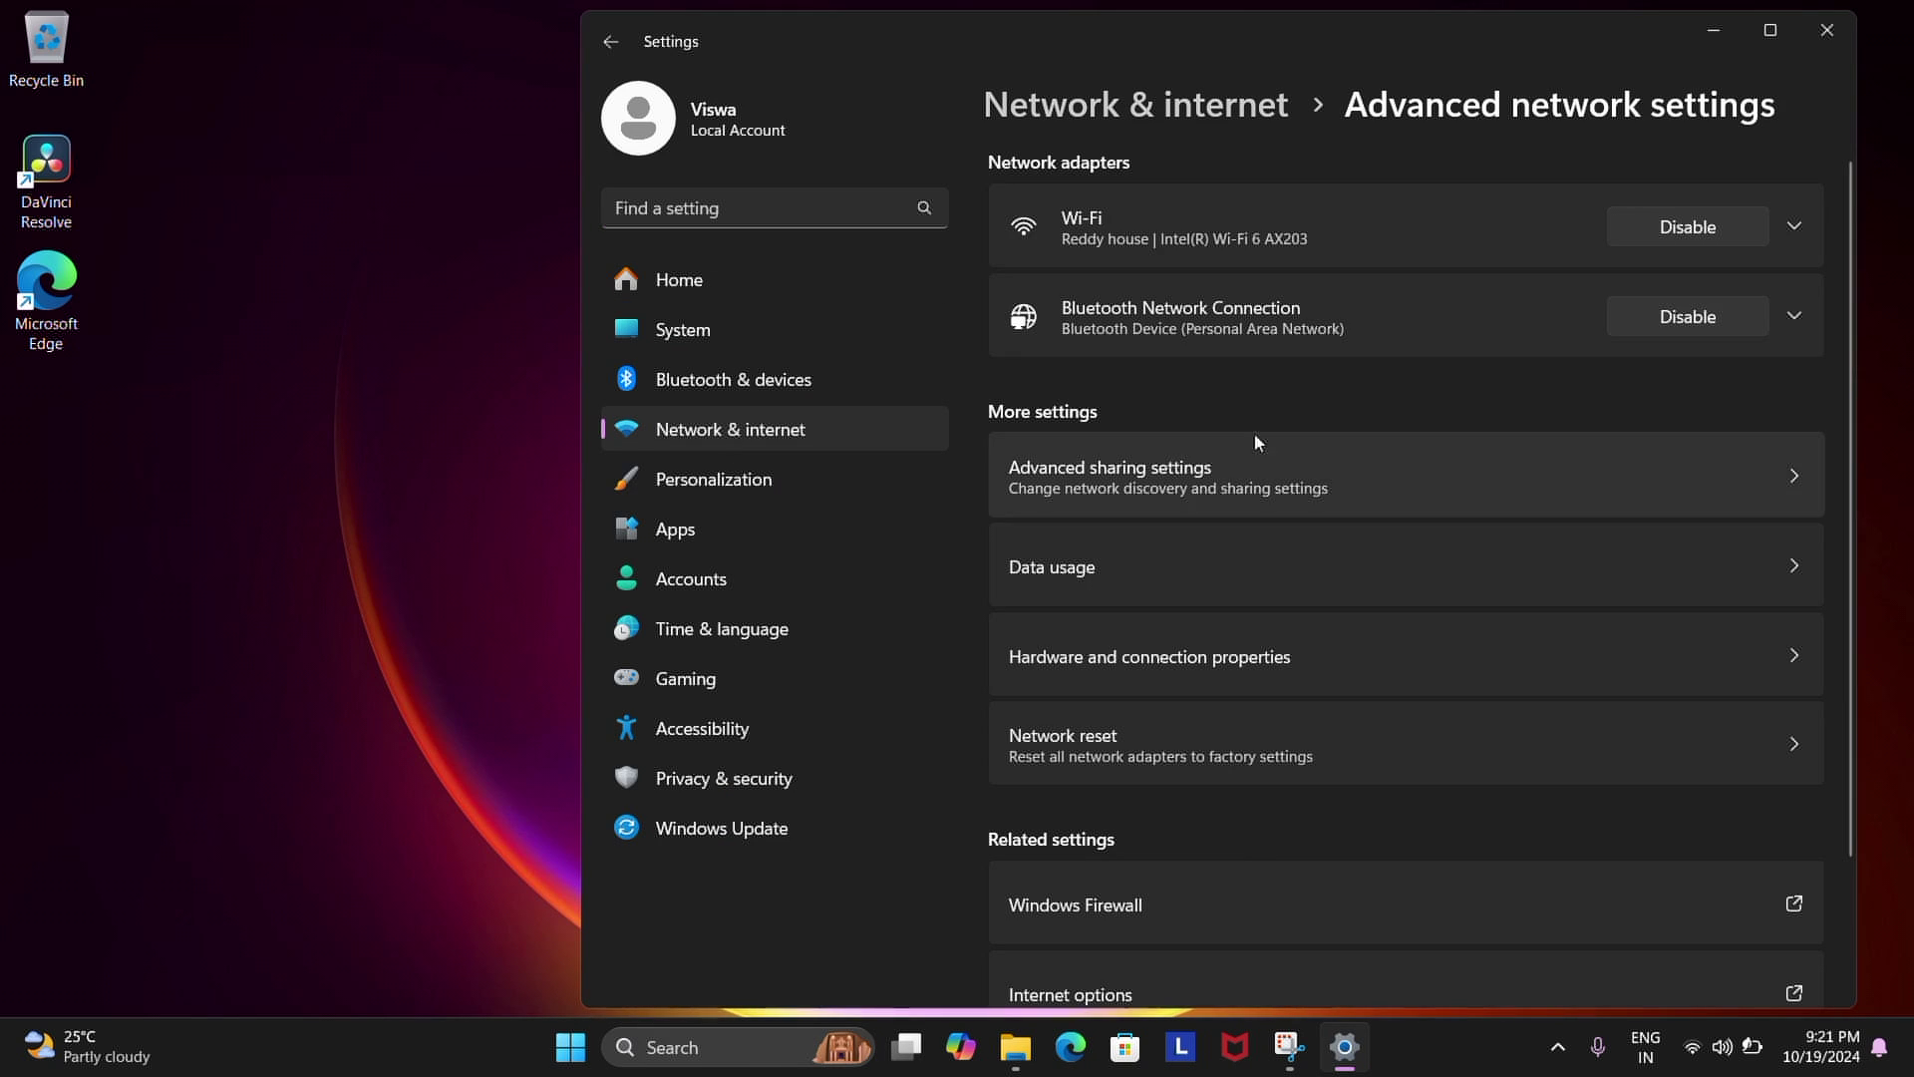
click(1203, 734)
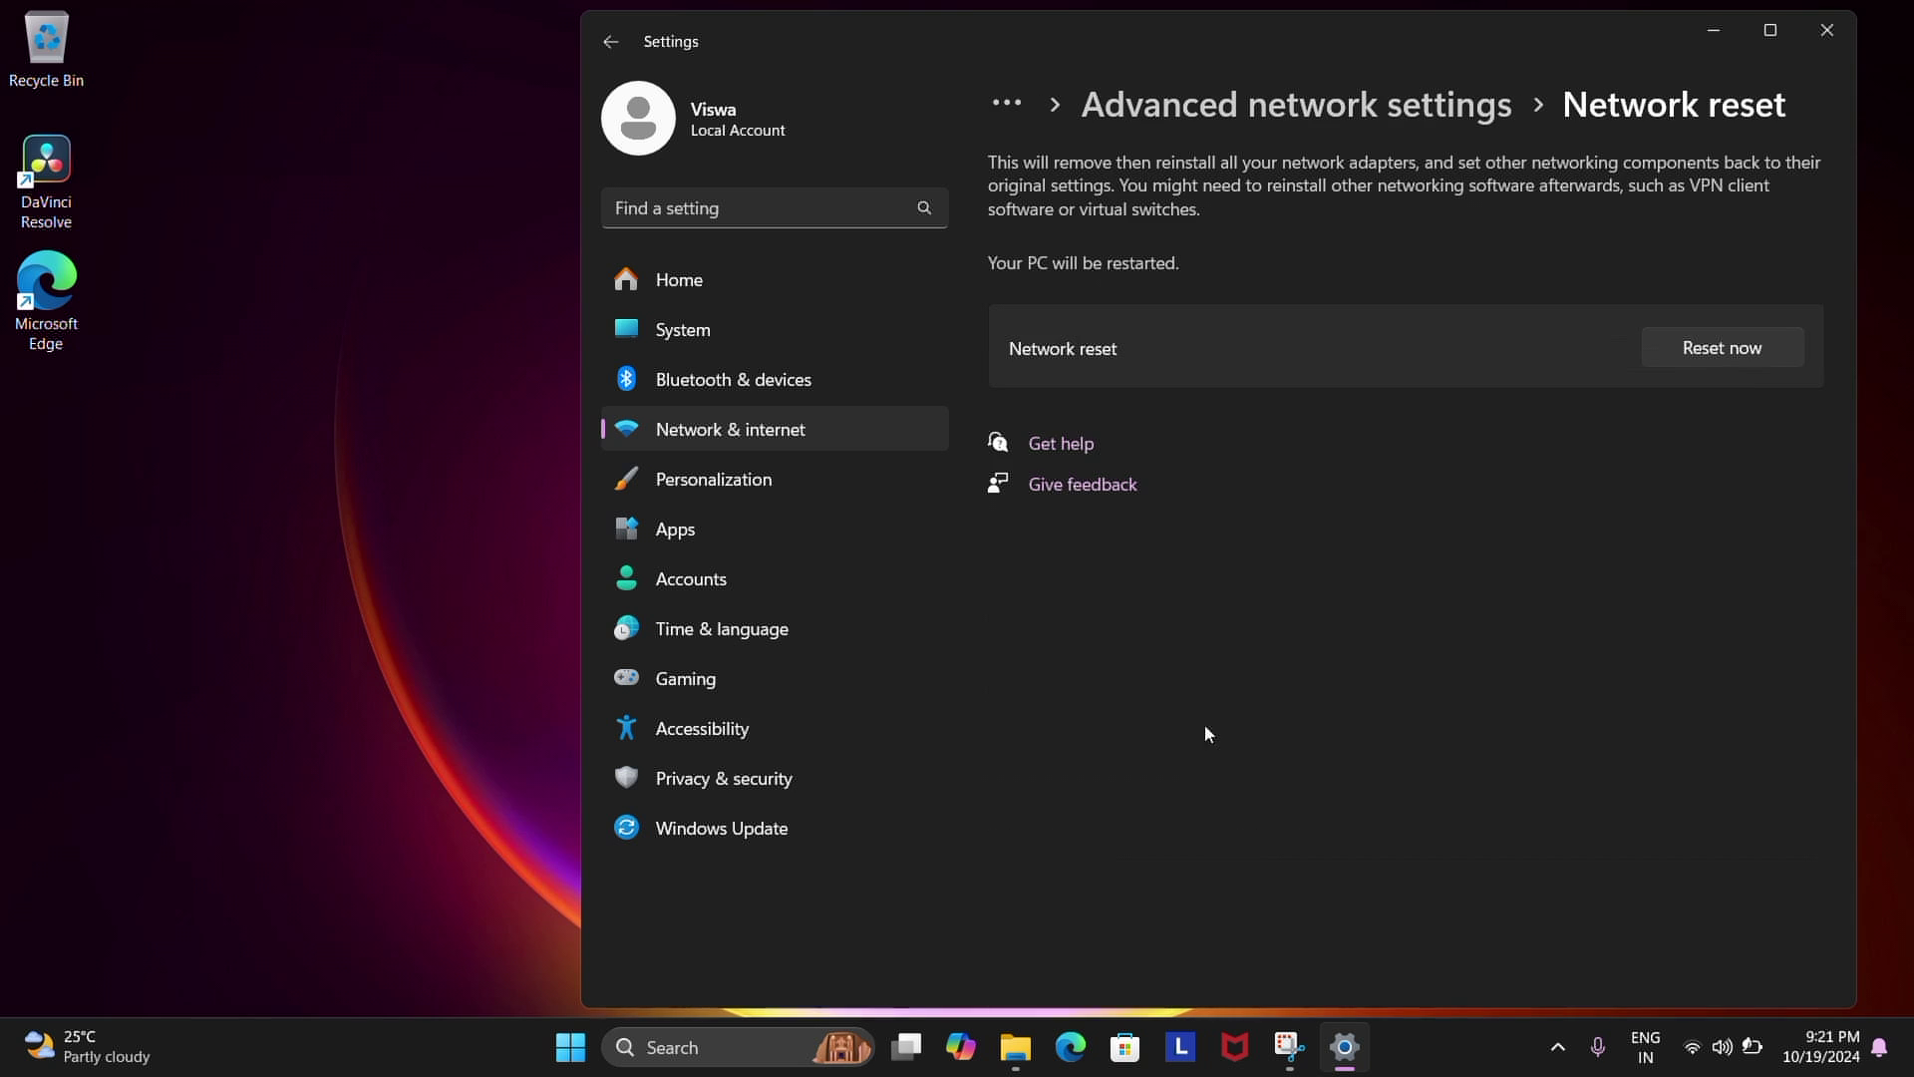
Step: Reset all network adapters, confirm the reset prompt, and close Settings
click(1716, 344)
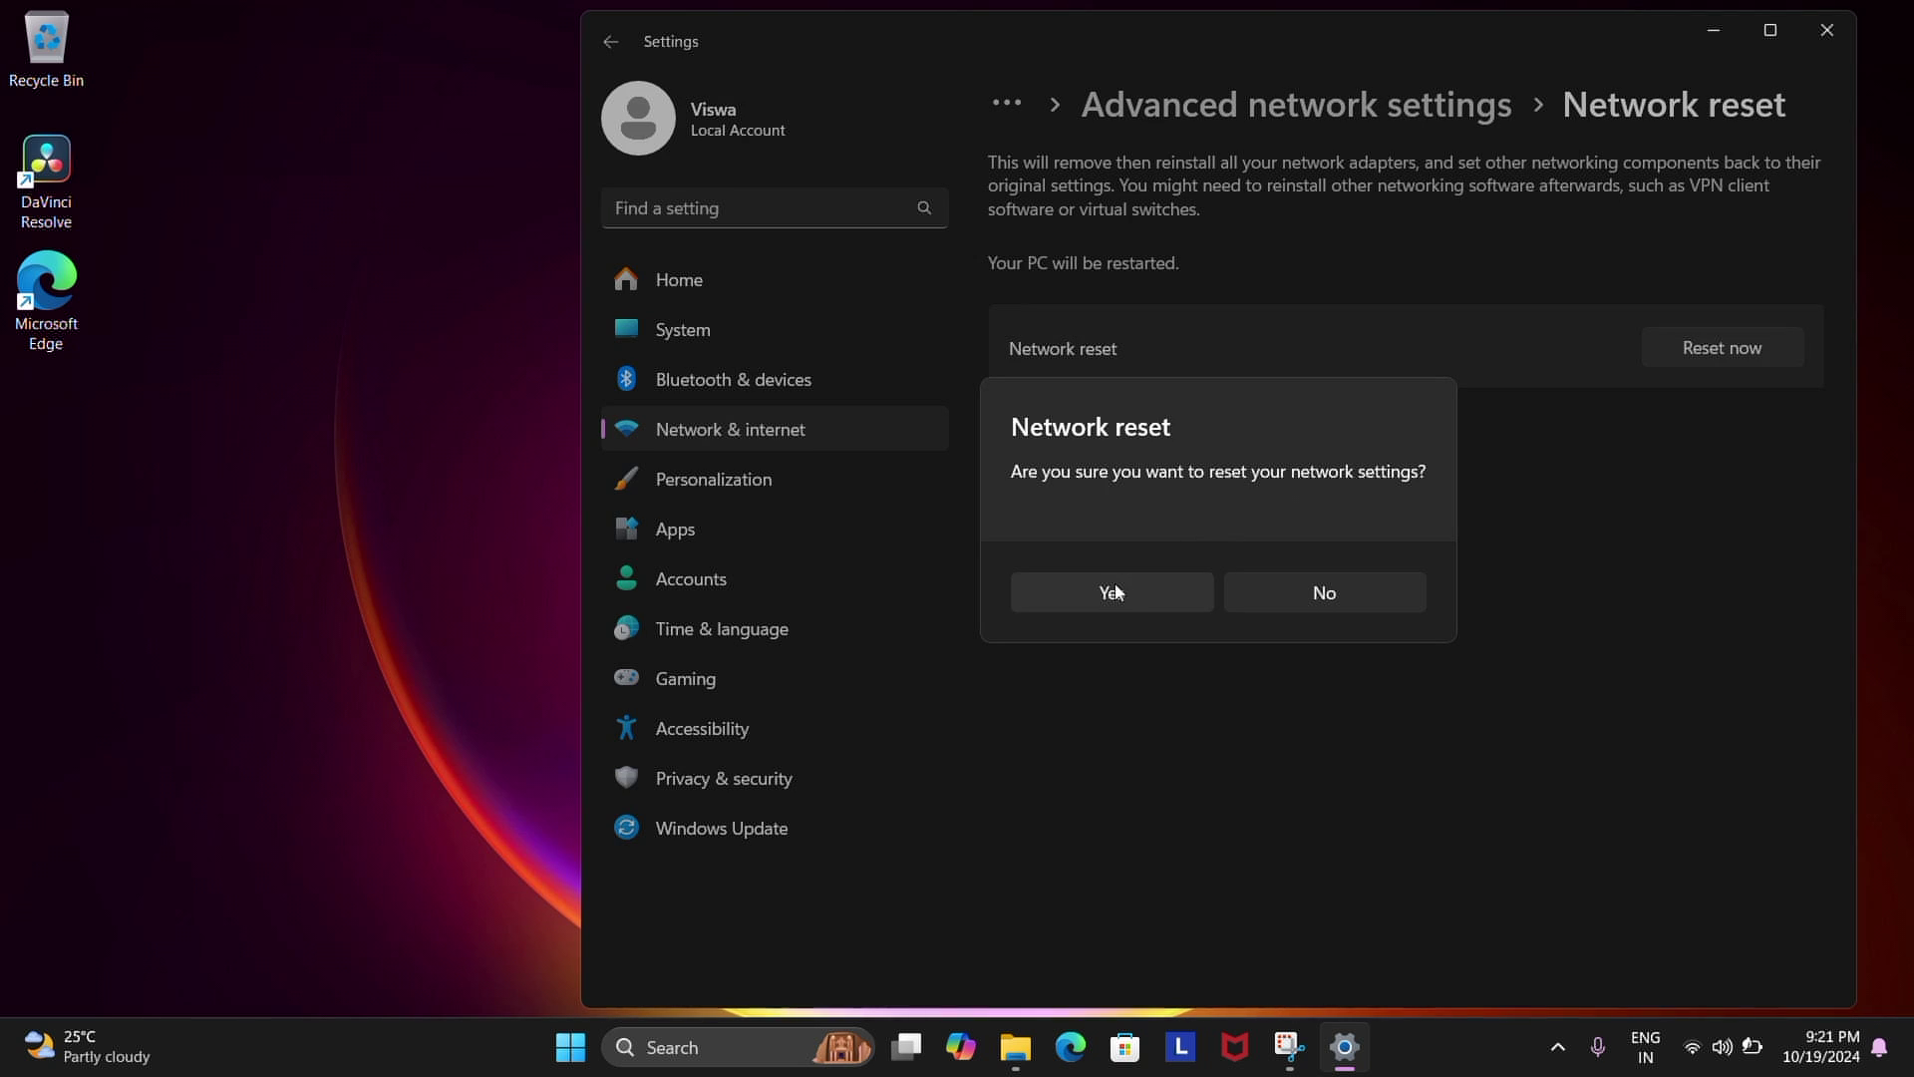
click(1306, 594)
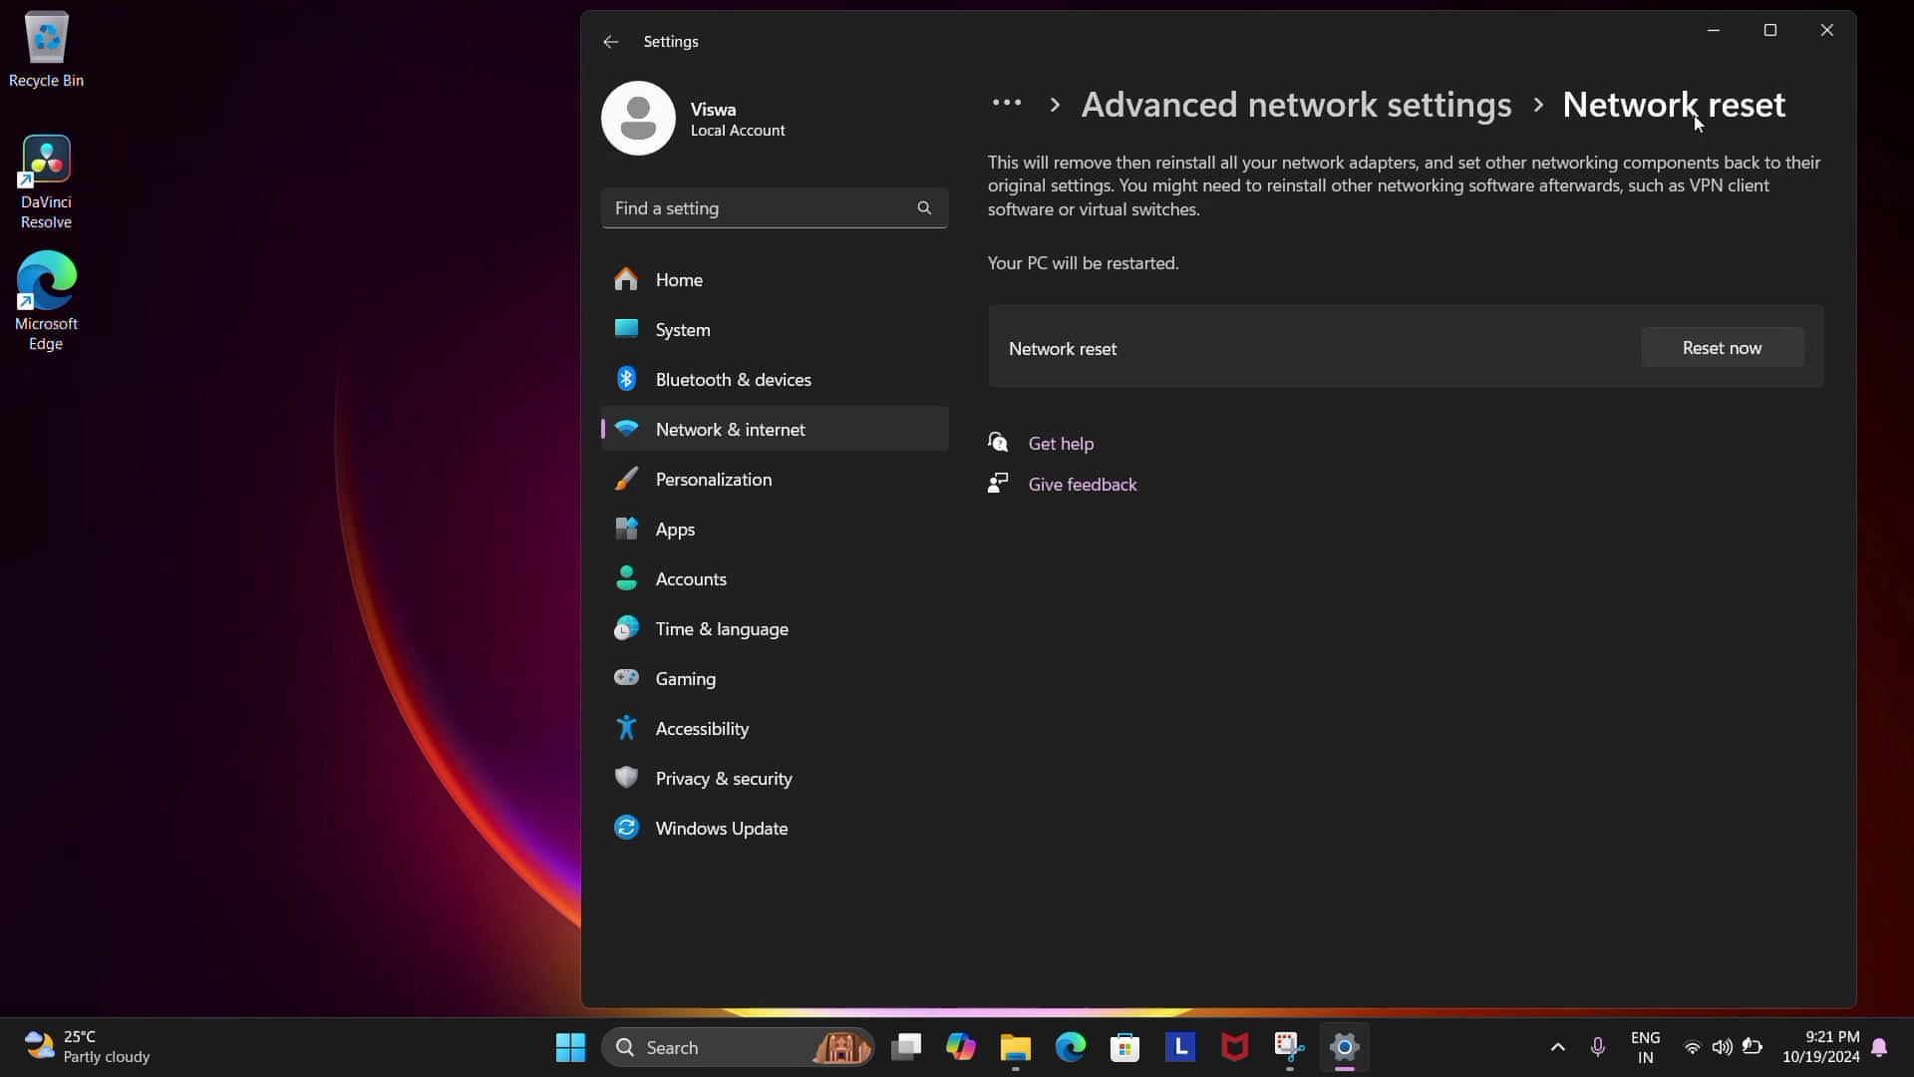
click(1815, 38)
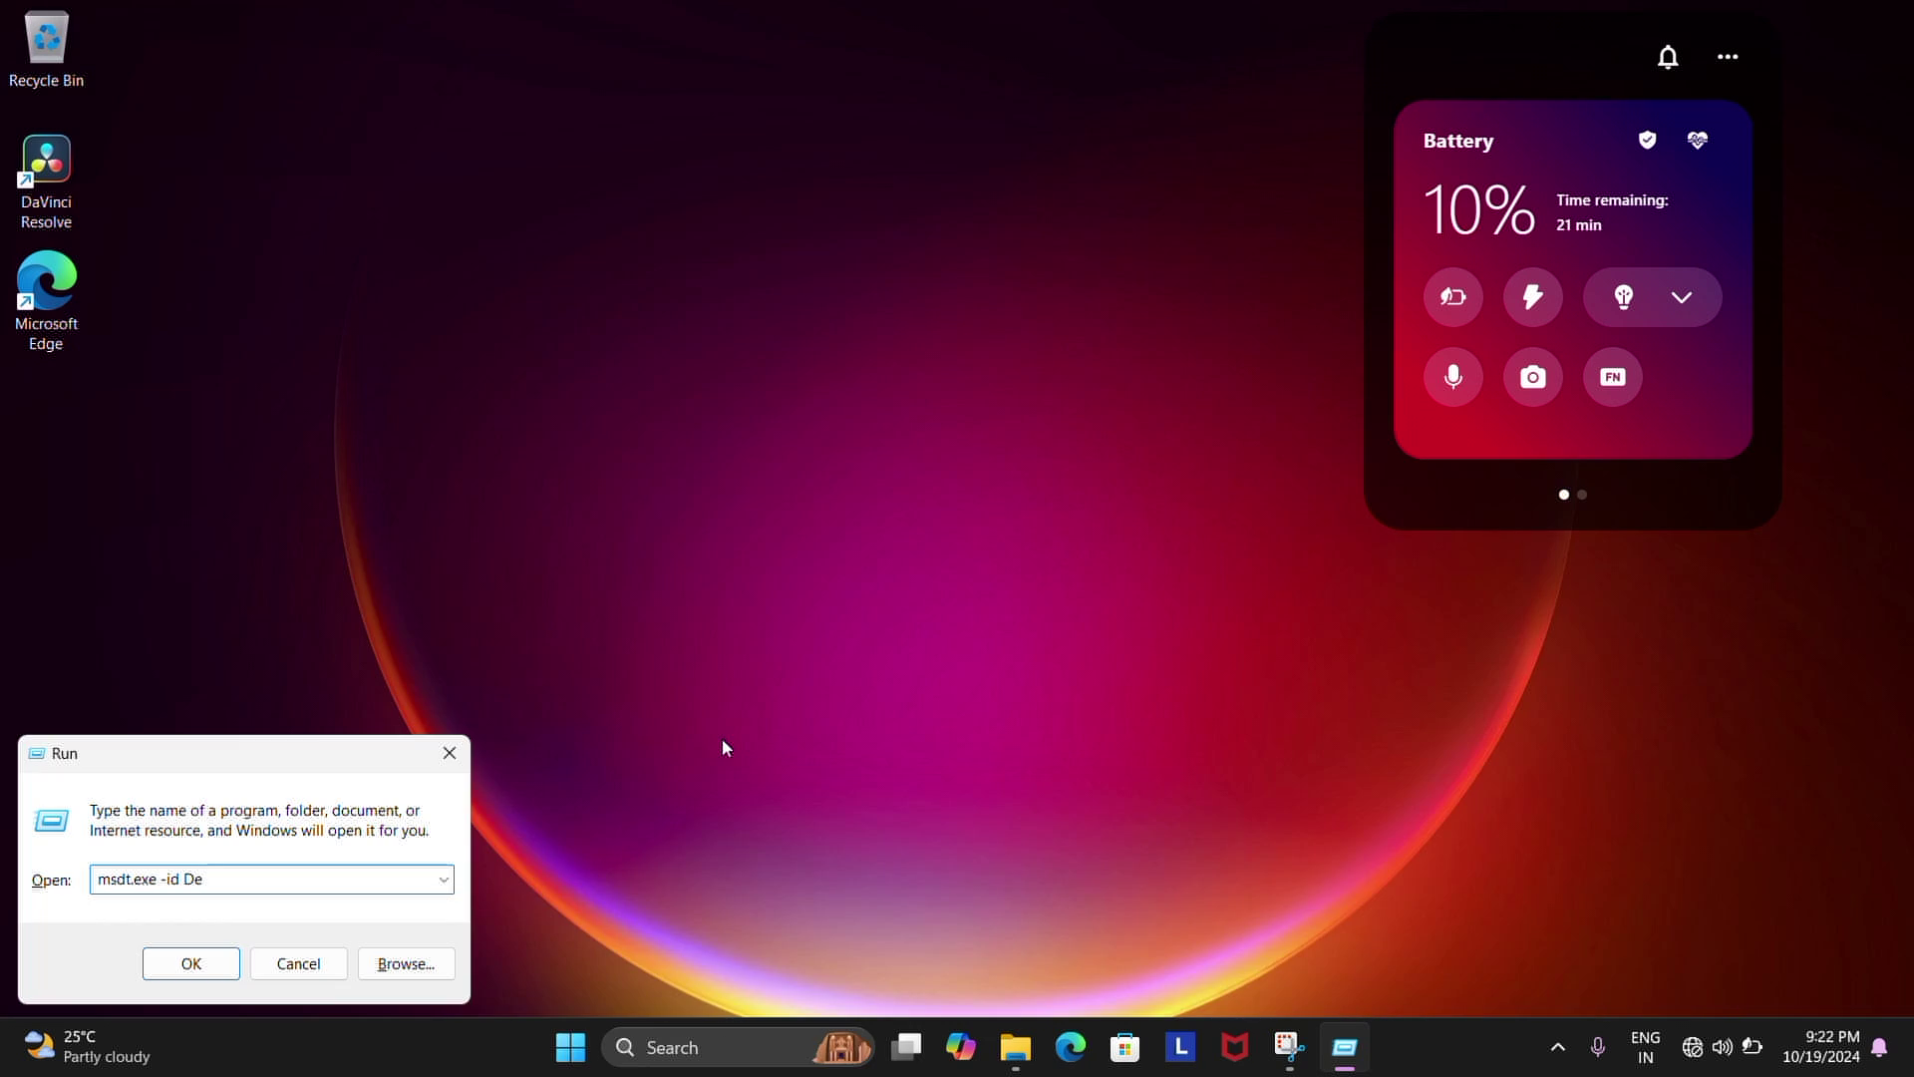
Step: Launch the troubleshooter with msdt.exe -id DeviceDiagnostic and start detecting hardware problems
text(vi)
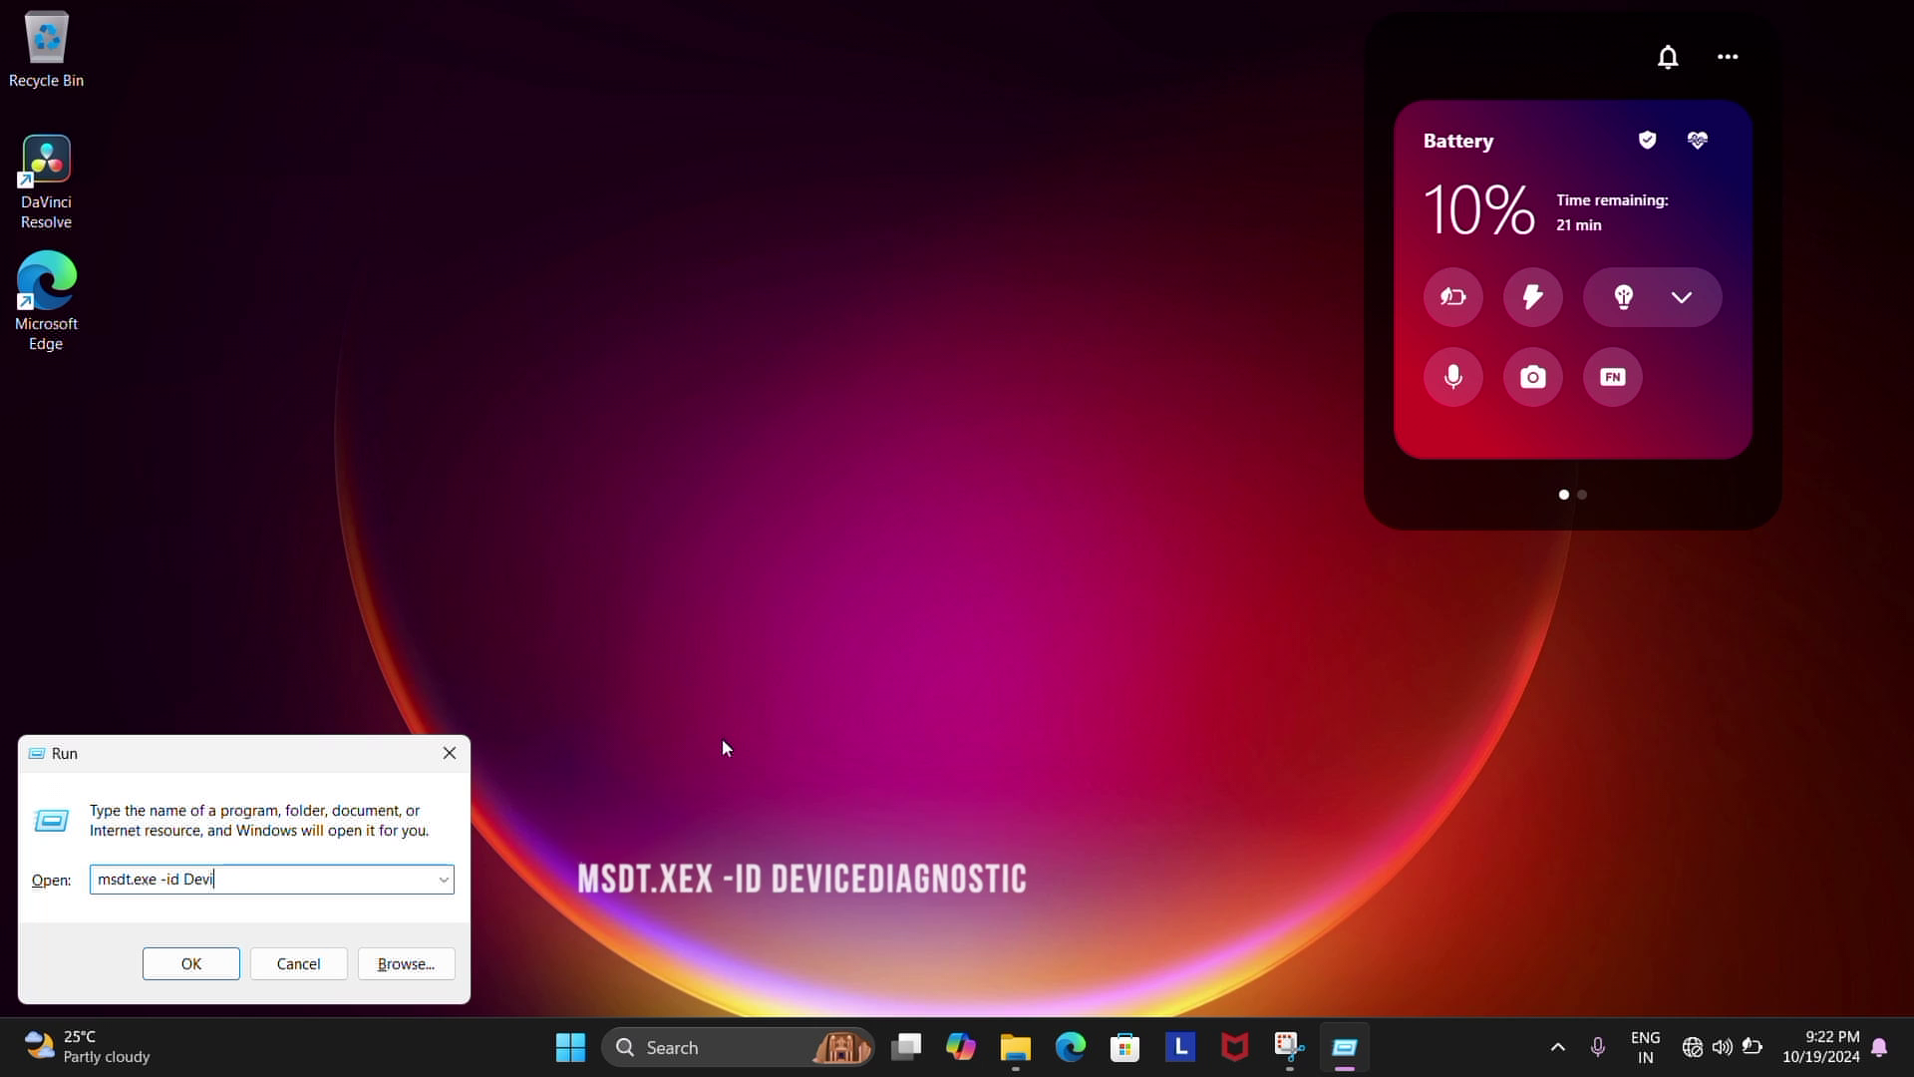
text(cedia)
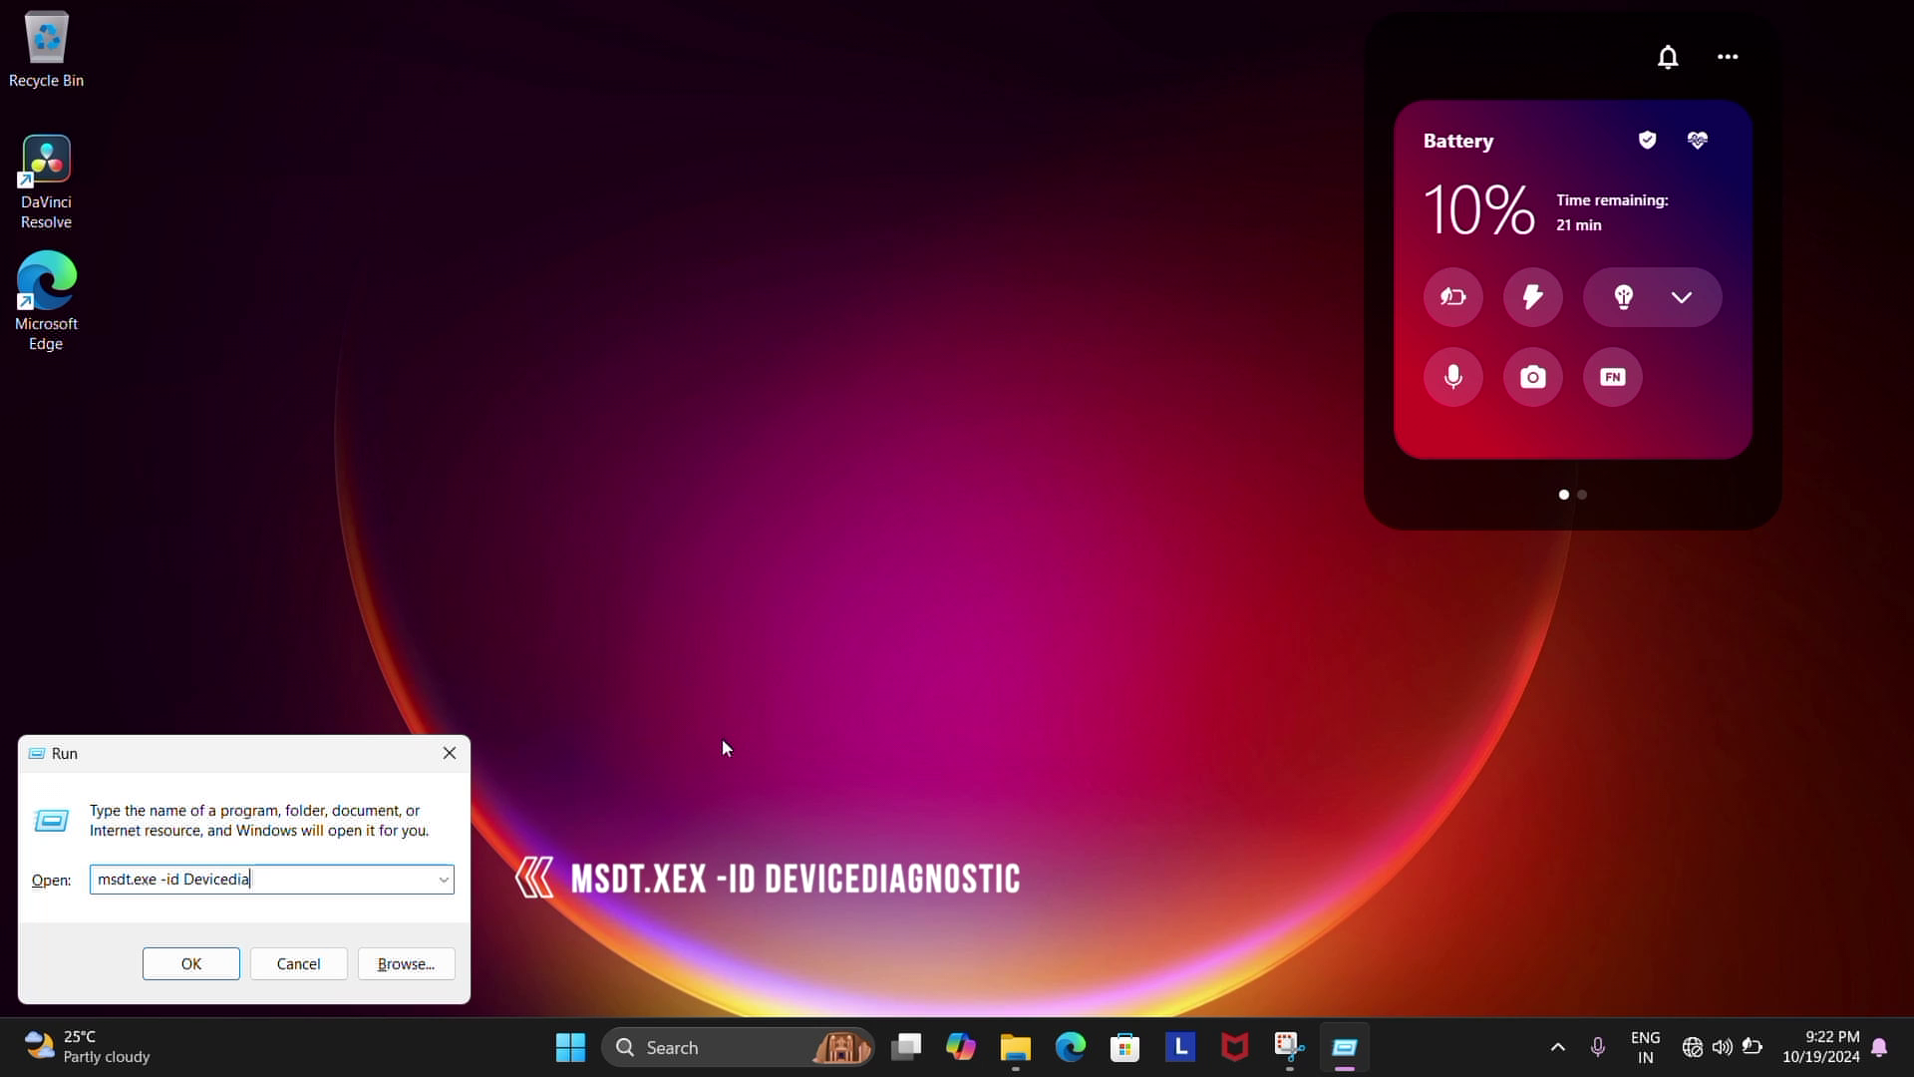
text(gnostic)
key(Return)
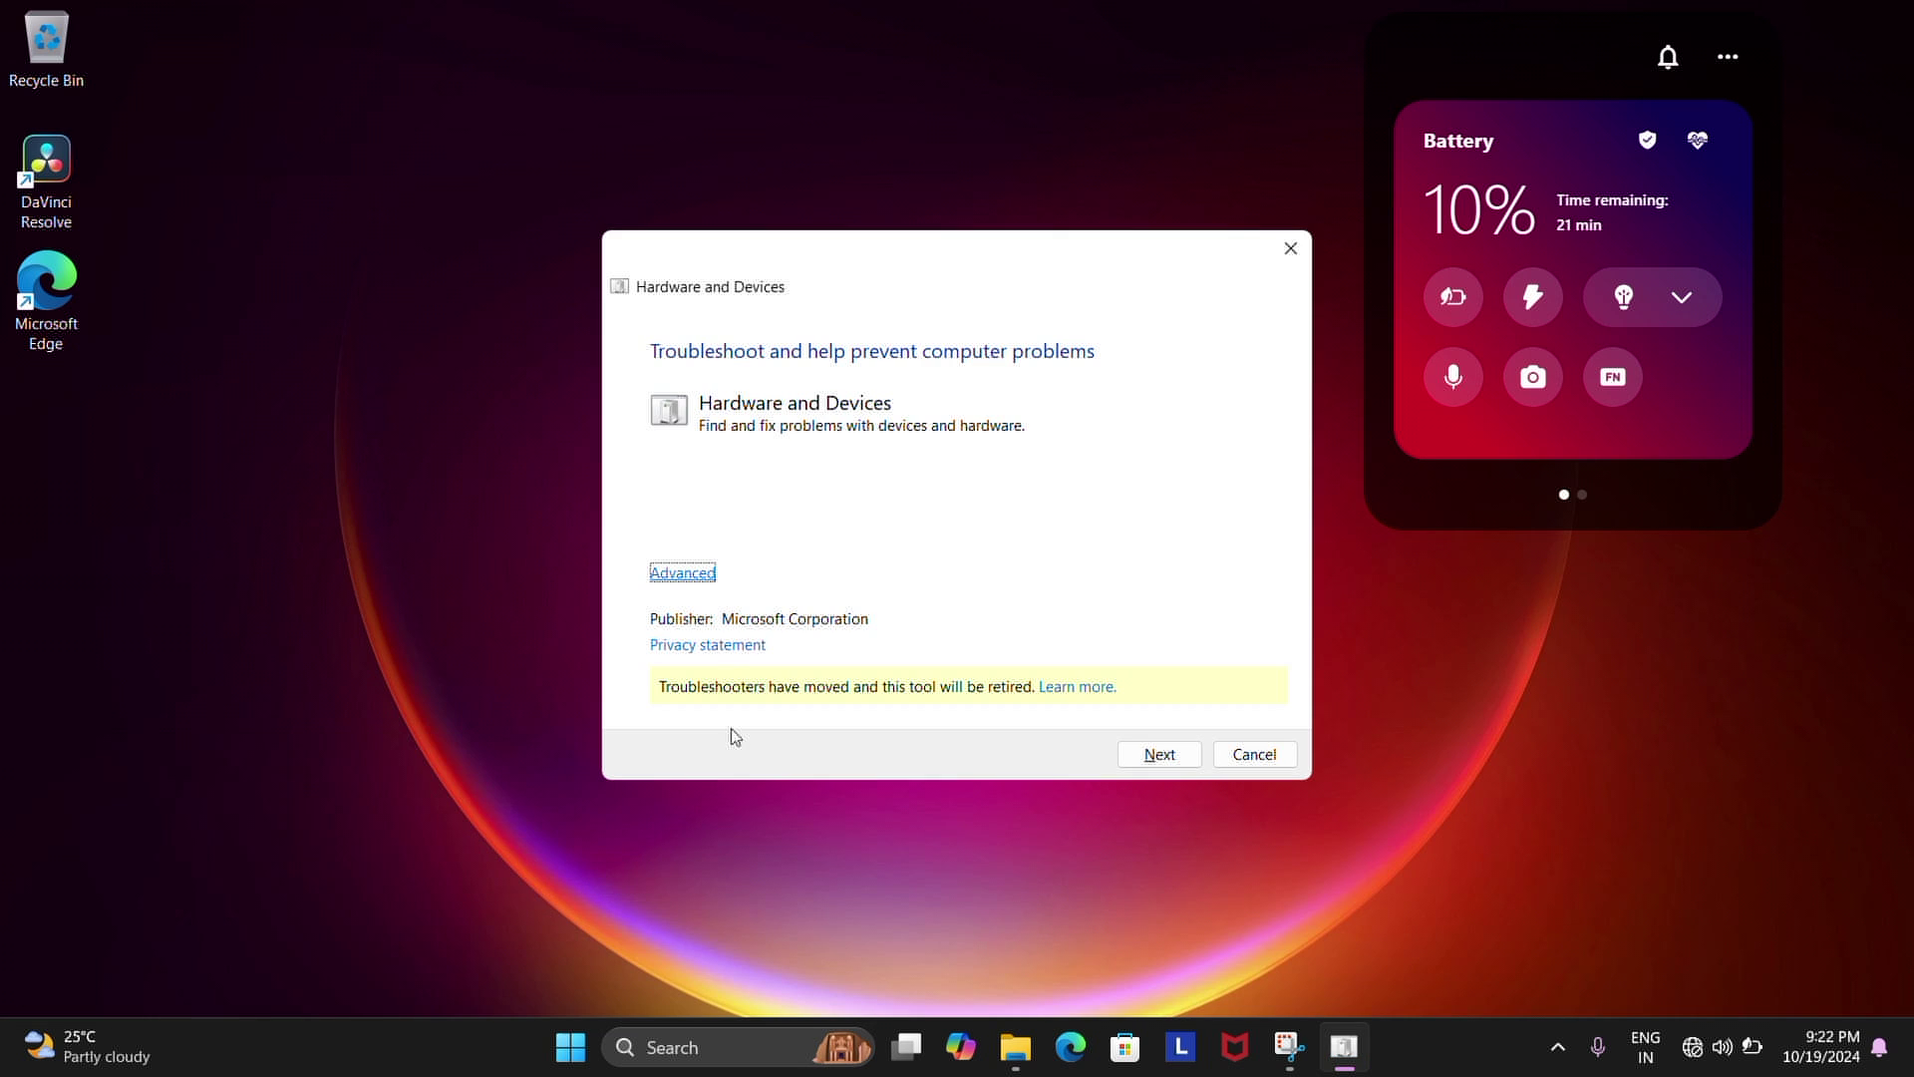
click(1156, 754)
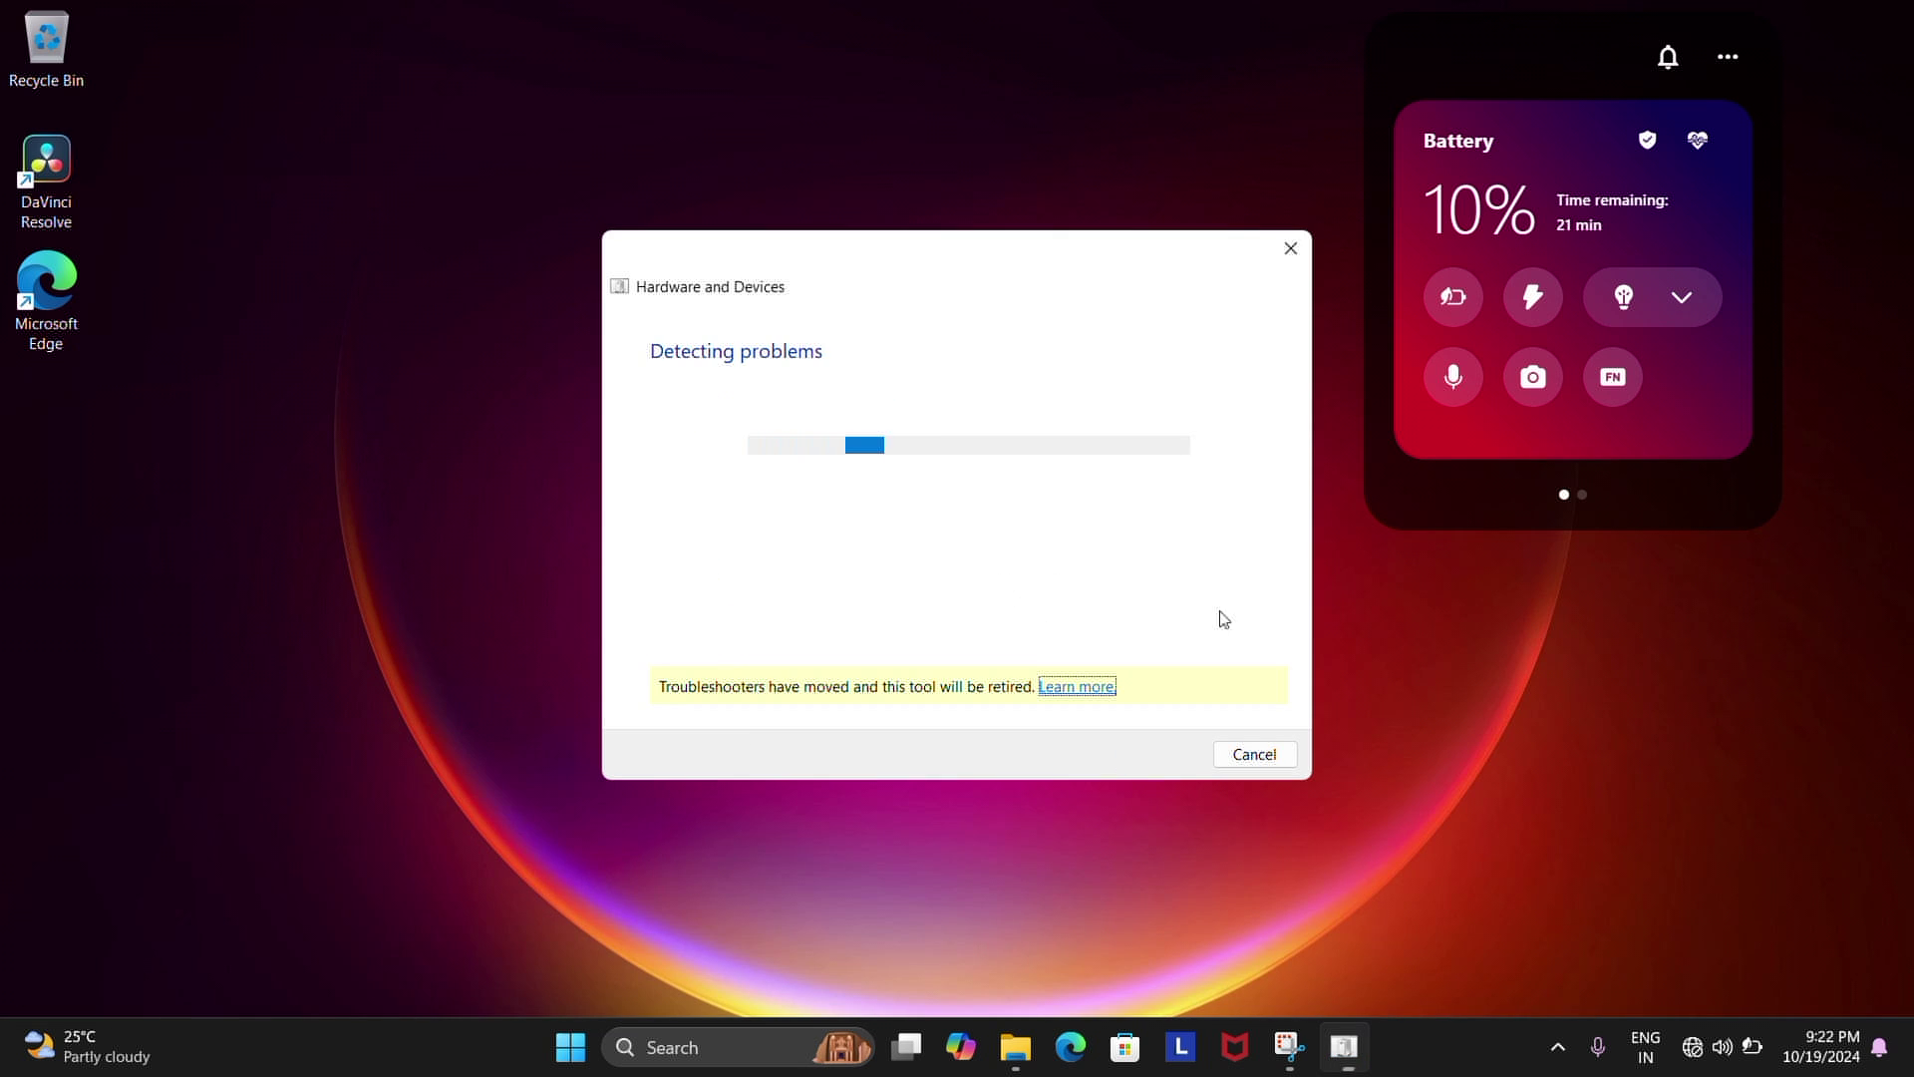